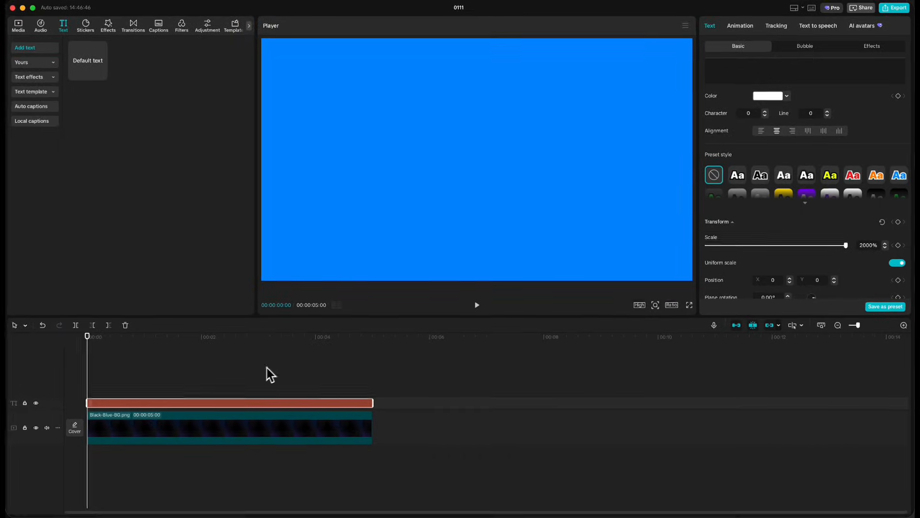
# Turn the blue text clip into a compound clip and add a rectangle mask with its corners rounded to about 45
pyautogui.rightClick(174, 403)
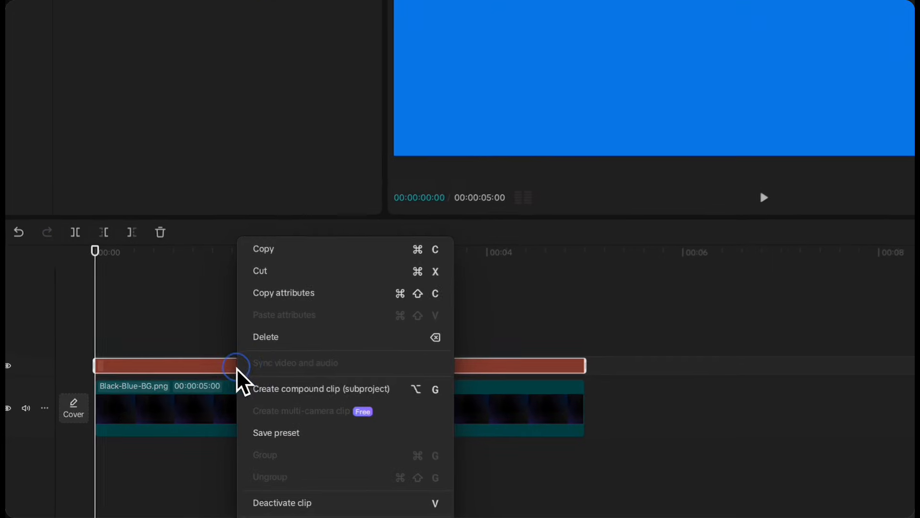
pyautogui.click(270, 390)
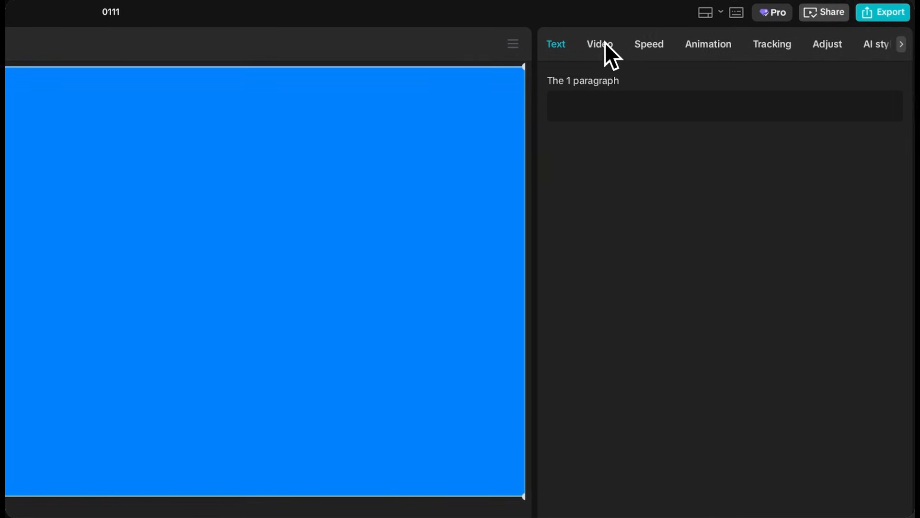
pyautogui.click(603, 44)
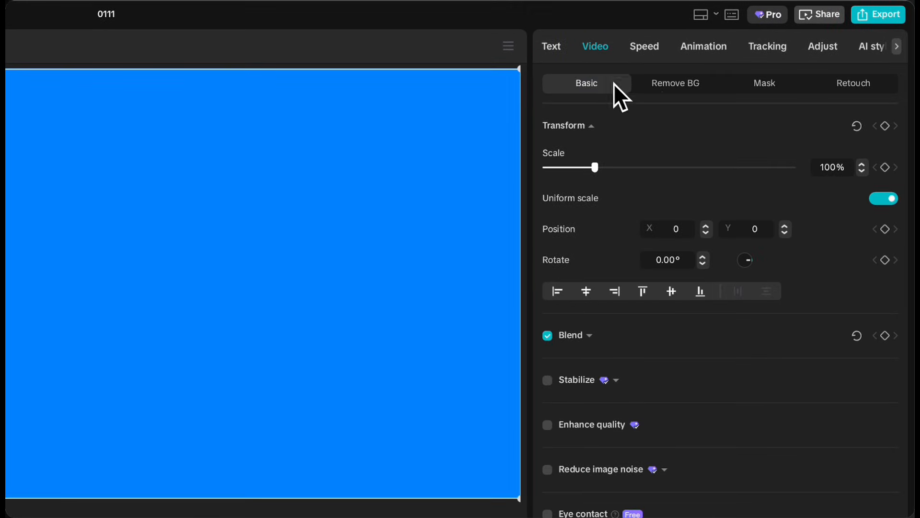
pyautogui.click(777, 91)
pyautogui.click(593, 152)
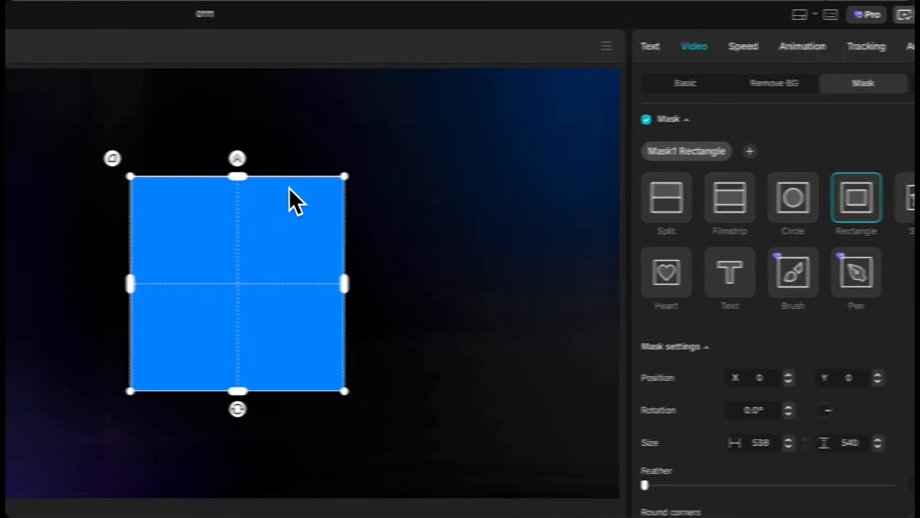
pyautogui.moveTo(14, 159); pyautogui.dragTo(0, 143)
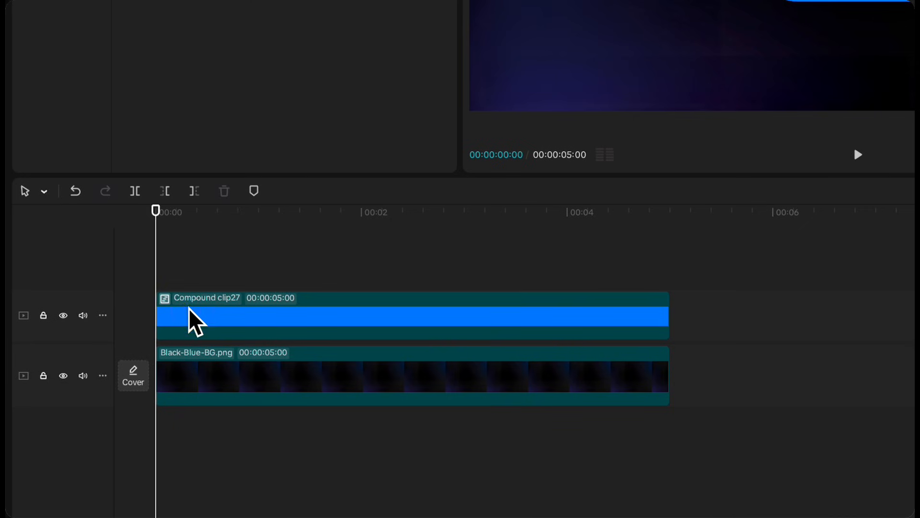
# Duplicate the blue compound clip onto a track above and change the copy's text background color to dark navy, about hex 002242
pyautogui.click(194, 320)
pyautogui.moveTo(197, 323); pyautogui.dragTo(191, 269)
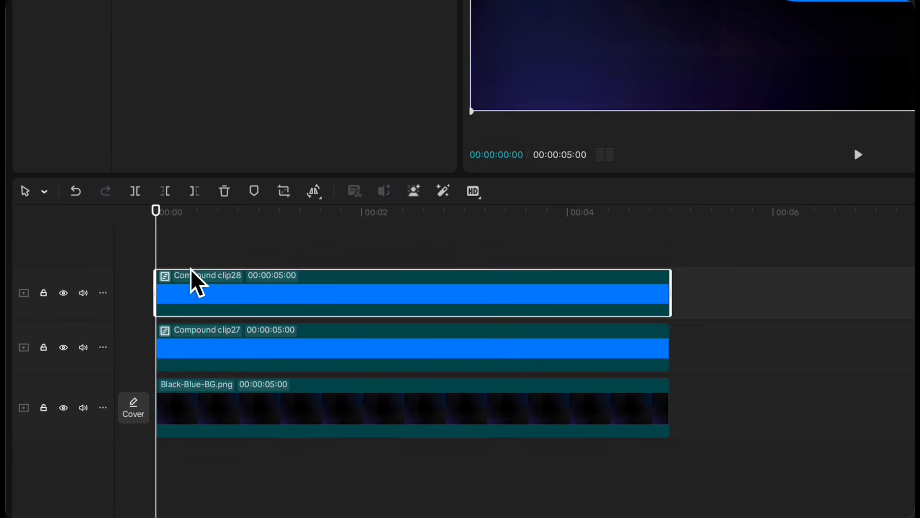
pyautogui.doubleClick(345, 298)
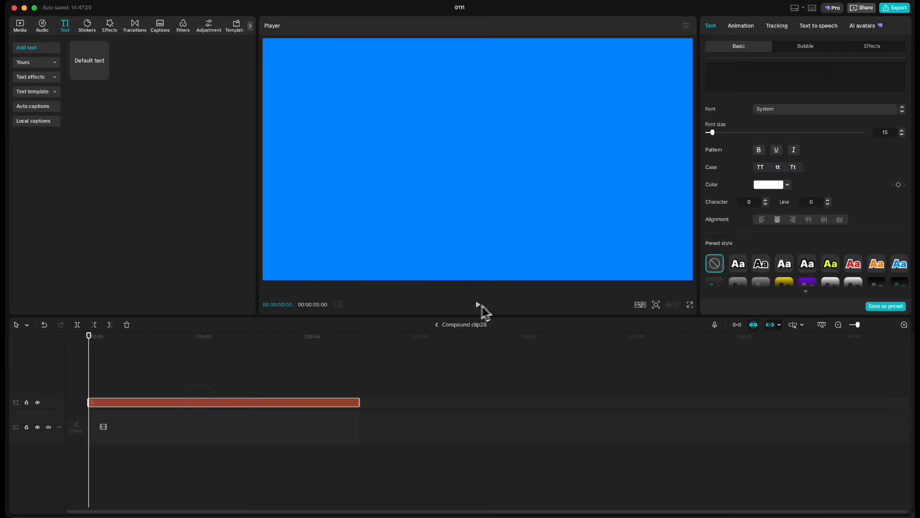
pyautogui.scroll(-10, 752, 221)
pyautogui.click(753, 207)
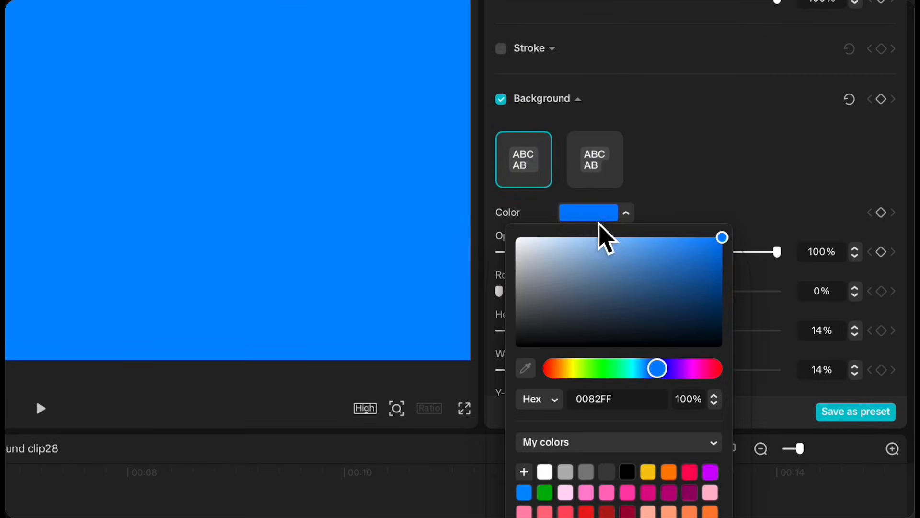
pyautogui.moveTo(723, 237); pyautogui.dragTo(728, 321)
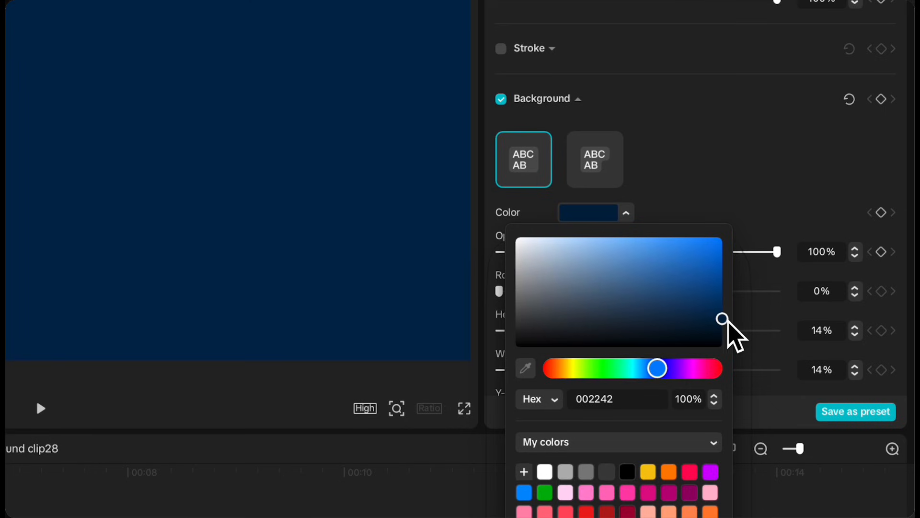
pyautogui.click(705, 196)
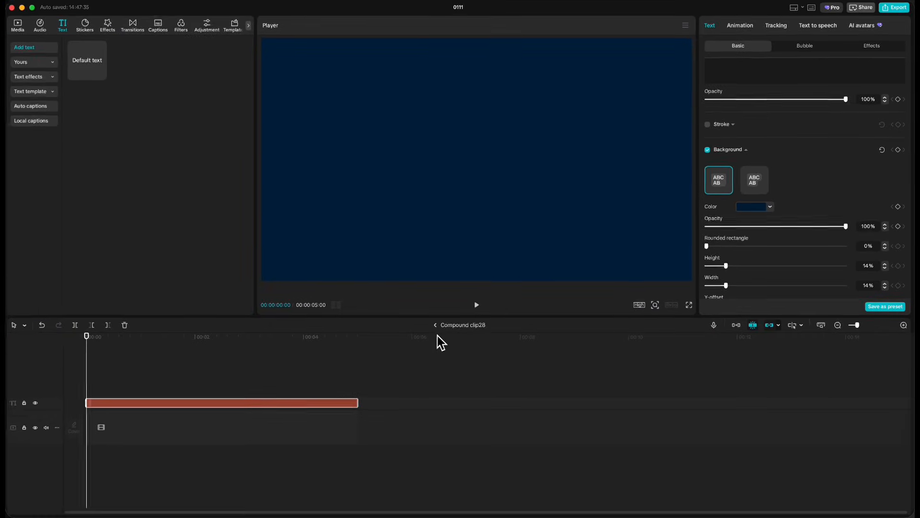
pyautogui.click(435, 327)
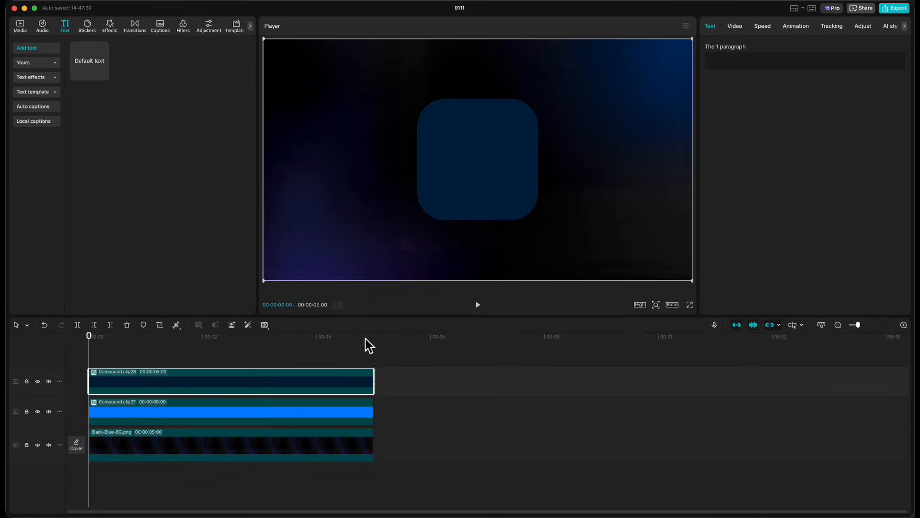
# Nest the dark navy clip in a new compound clip and add a circle mask with feather 25
pyautogui.rightClick(114, 383)
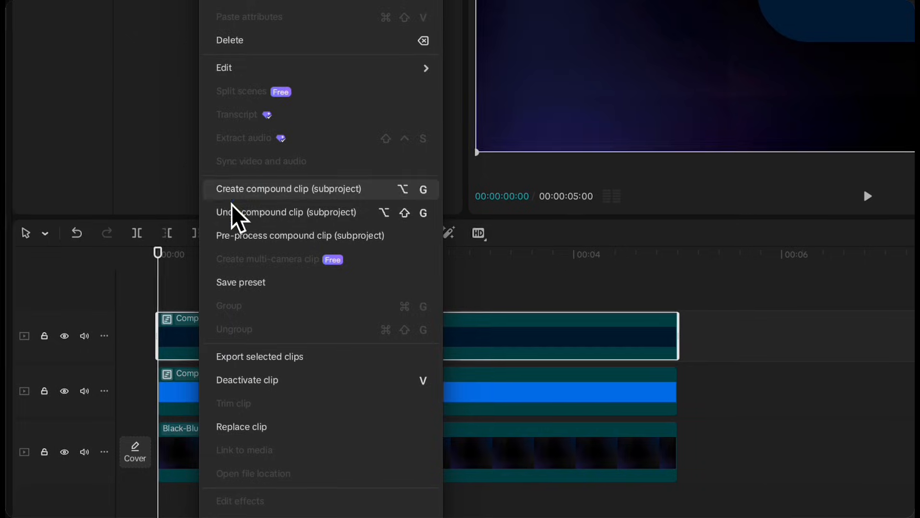
pyautogui.click(233, 196)
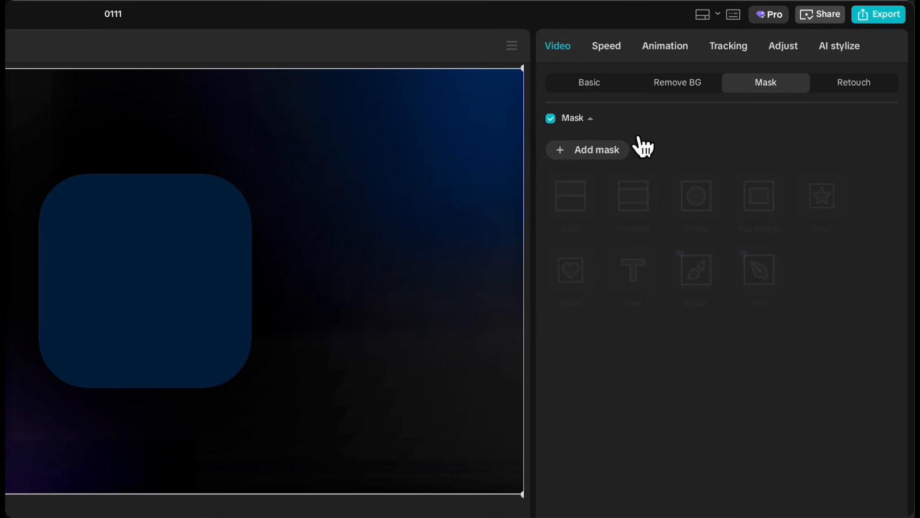
pyautogui.click(606, 148)
pyautogui.click(696, 194)
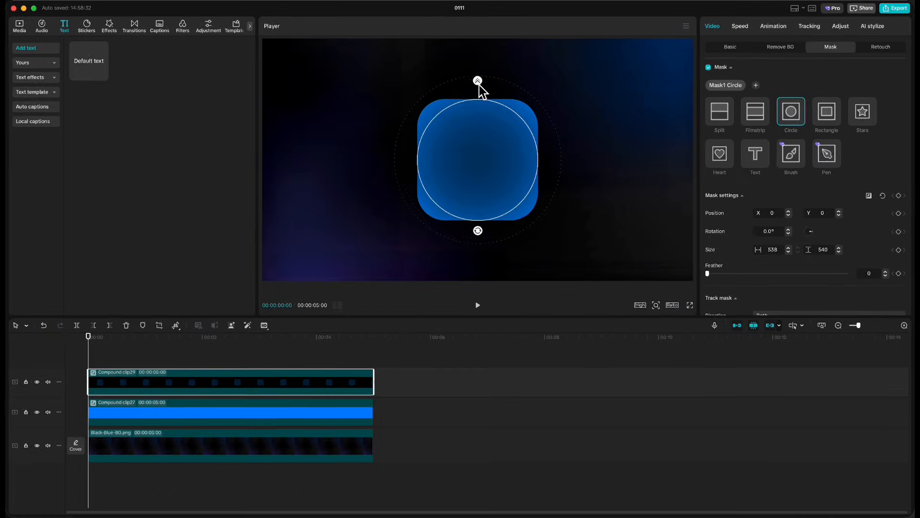
pyautogui.moveTo(480, 84); pyautogui.dragTo(480, 87)
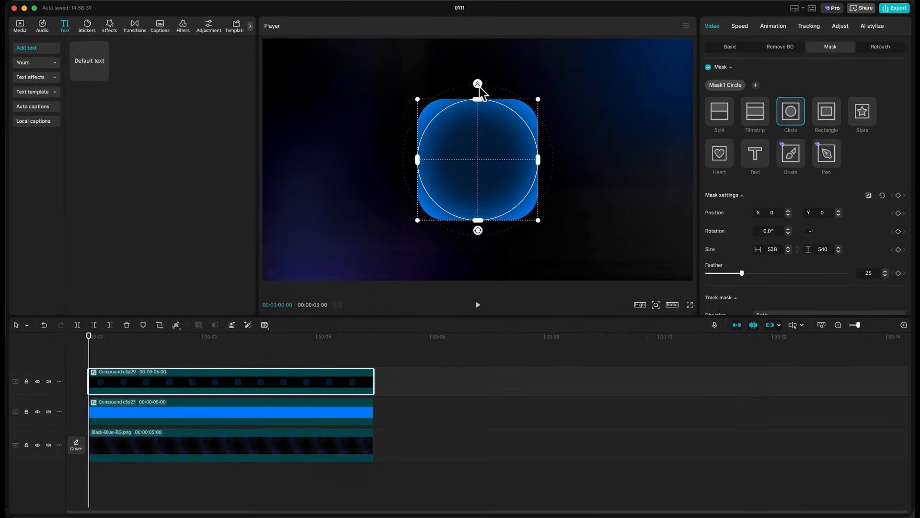
# Enlarge the circle mask to about 1031 × 1036 at about X 160, Y -89, and nest the clip in another compound clip
pyautogui.moveTo(486, 163); pyautogui.dragTo(502, 178)
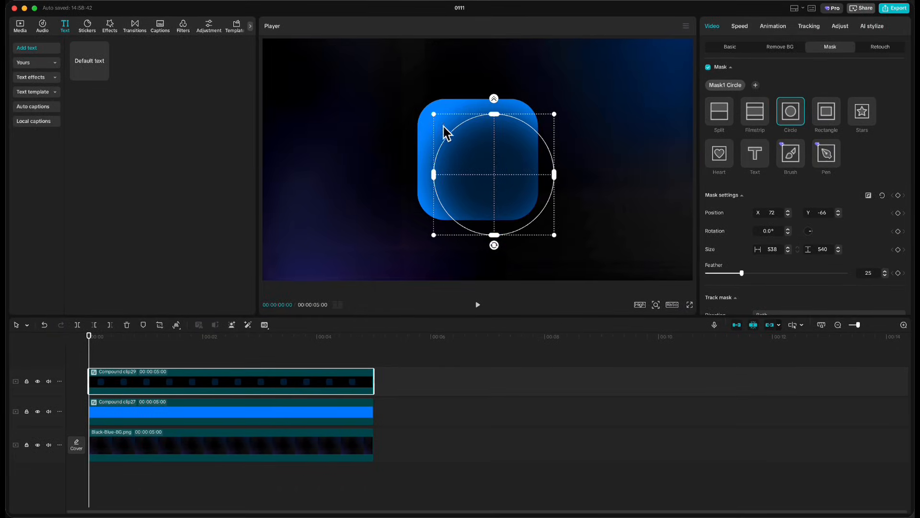
pyautogui.moveTo(430, 114); pyautogui.dragTo(399, 99)
pyautogui.moveTo(470, 169); pyautogui.dragTo(490, 174)
pyautogui.moveTo(420, 86); pyautogui.dragTo(398, 75)
pyautogui.moveTo(525, 186); pyautogui.dragTo(527, 189)
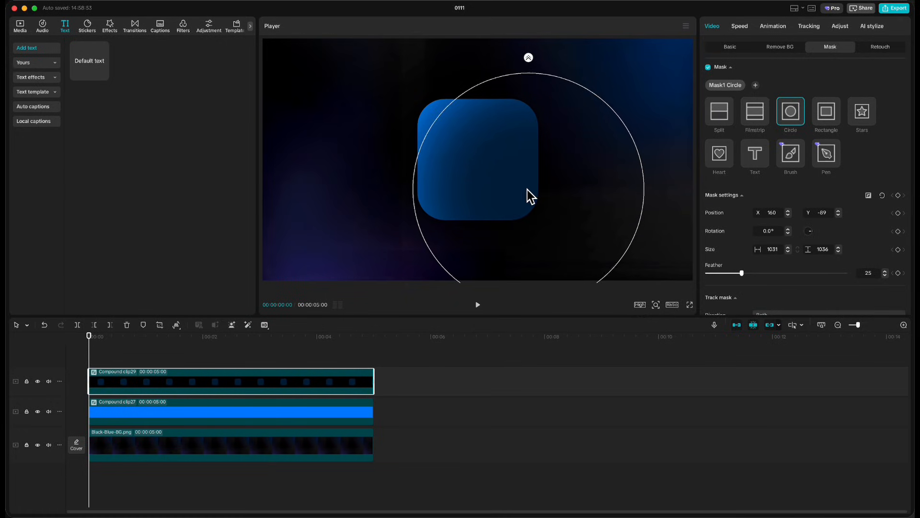
pyautogui.rightClick(117, 382)
pyautogui.click(135, 302)
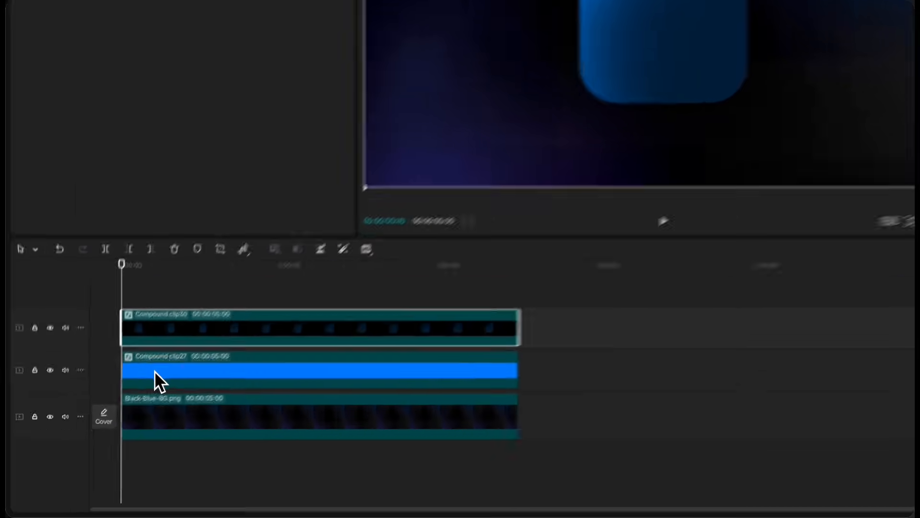
# Duplicate the blue compound clip directly beneath the dark clip and enlarge the copy's rectangle mask to about 551 × 554
pyautogui.moveTo(108, 413); pyautogui.dragTo(106, 401)
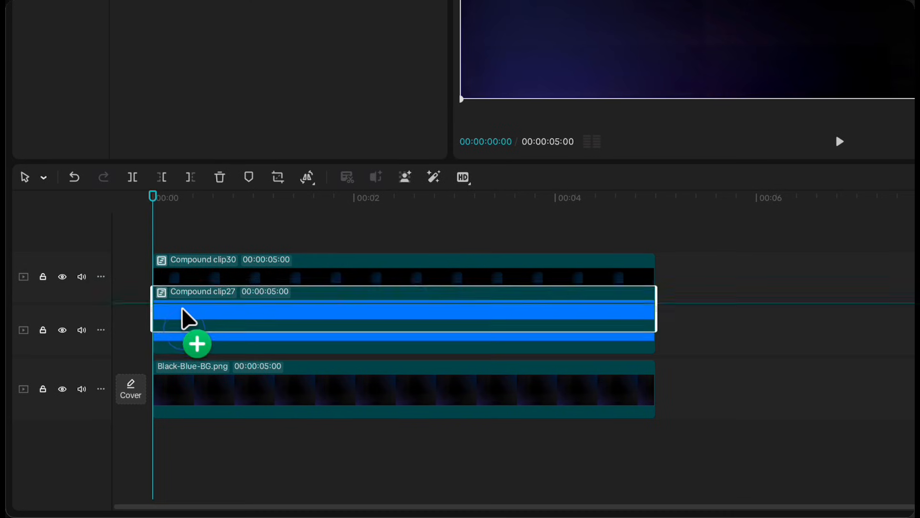
pyautogui.moveTo(182, 312); pyautogui.dragTo(183, 304)
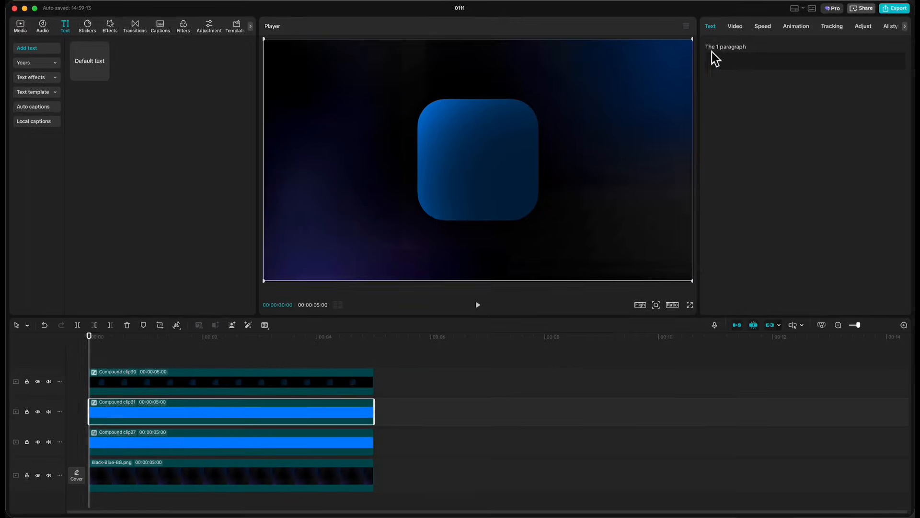
pyautogui.click(735, 26)
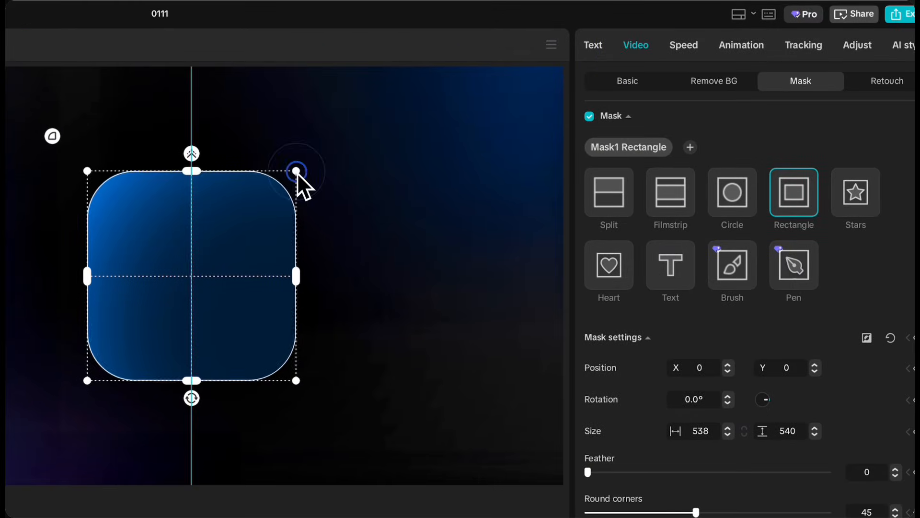
pyautogui.moveTo(297, 173); pyautogui.dragTo(300, 168)
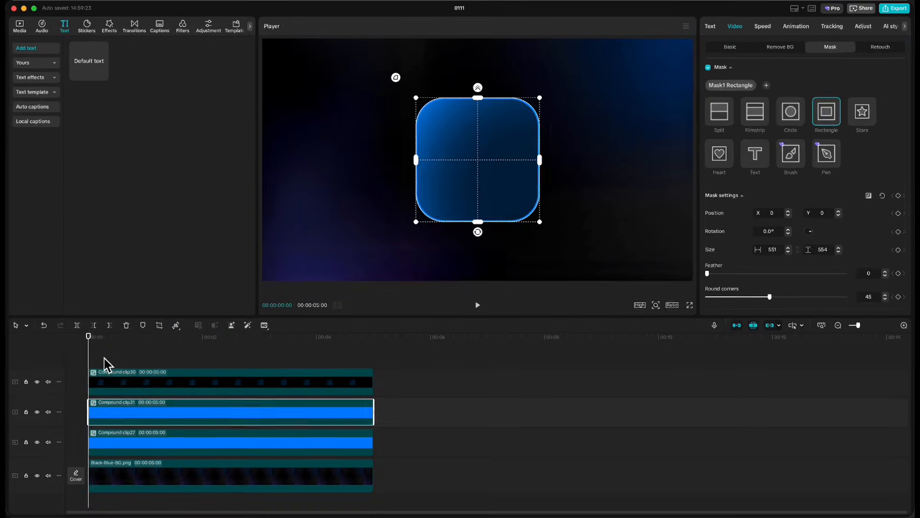
pyautogui.click(106, 359)
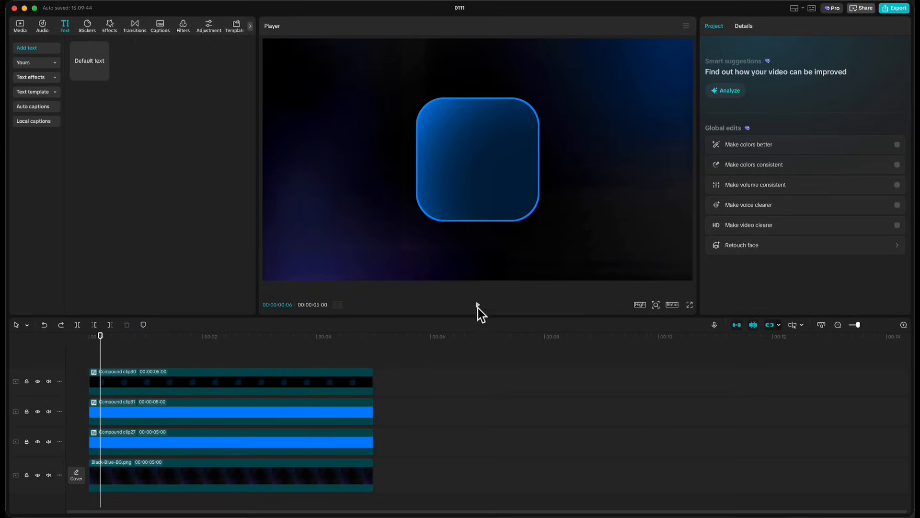
# Nest the enlarged blue border clip in a new compound clip and add a split mask with feather 50
pyautogui.click(128, 422)
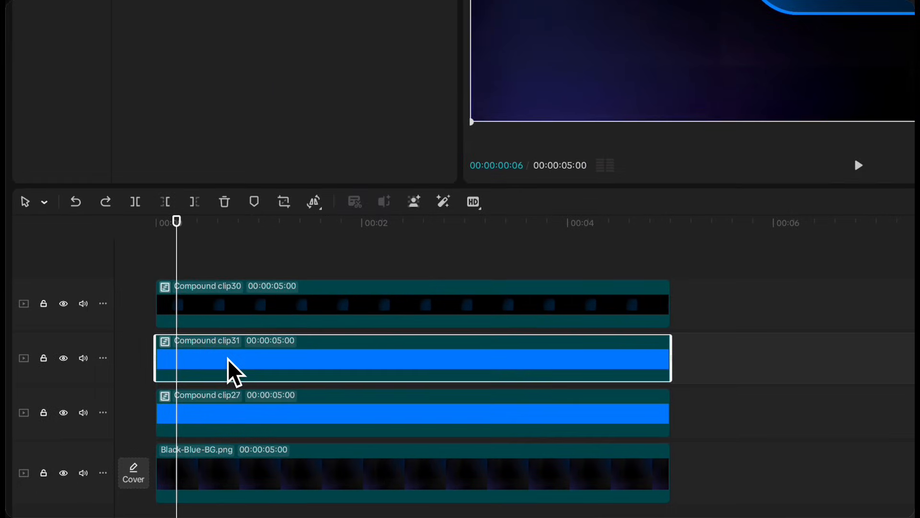
pyautogui.rightClick(130, 417)
pyautogui.click(269, 161)
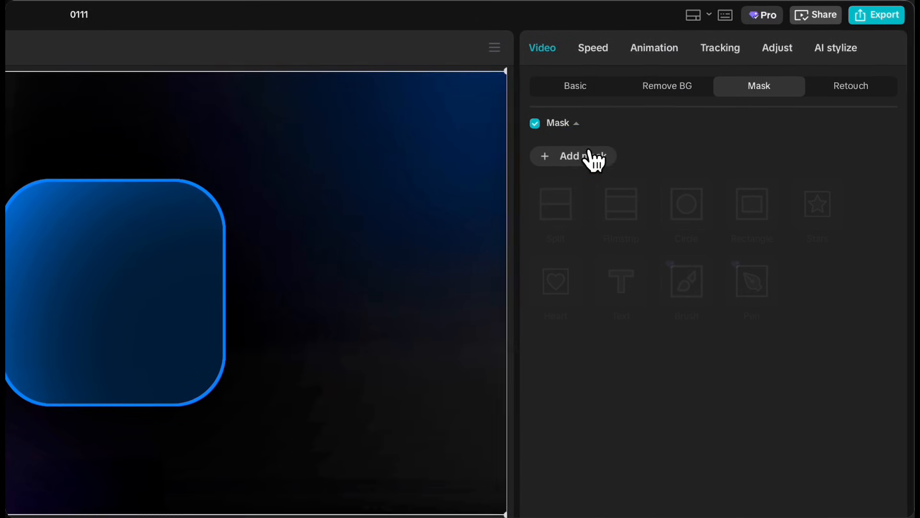
pyautogui.click(594, 160)
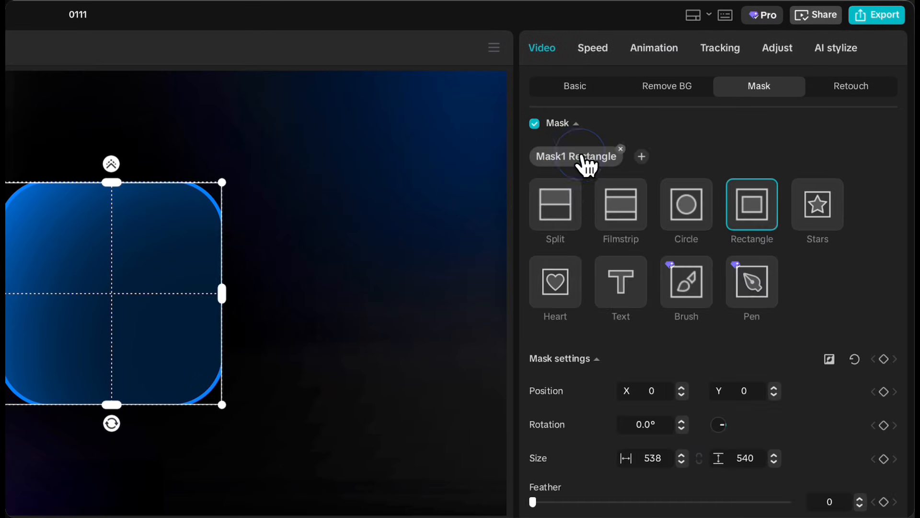
pyautogui.click(561, 206)
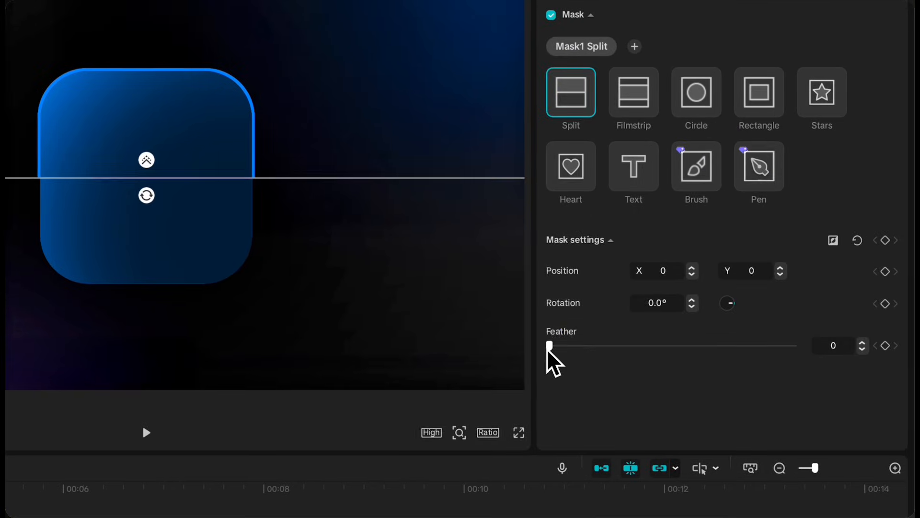
pyautogui.moveTo(659, 282); pyautogui.dragTo(705, 288)
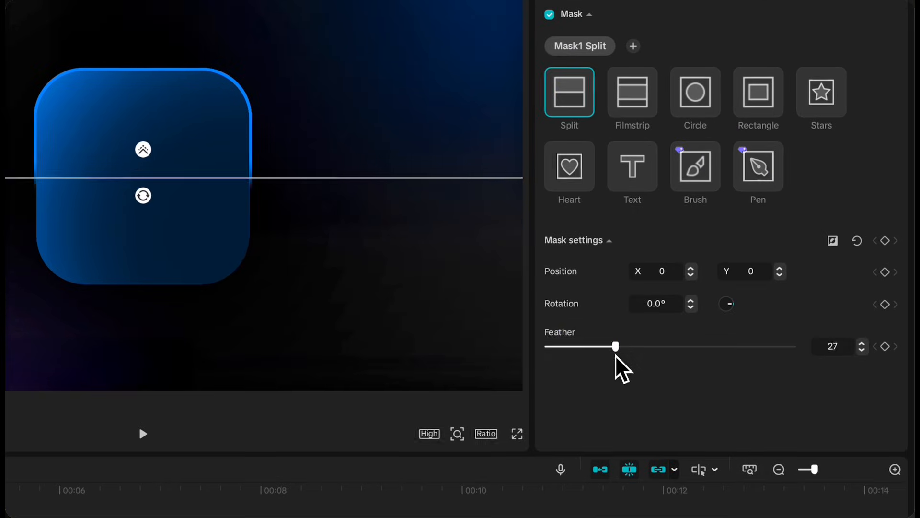
pyautogui.moveTo(666, 359); pyautogui.dragTo(670, 357)
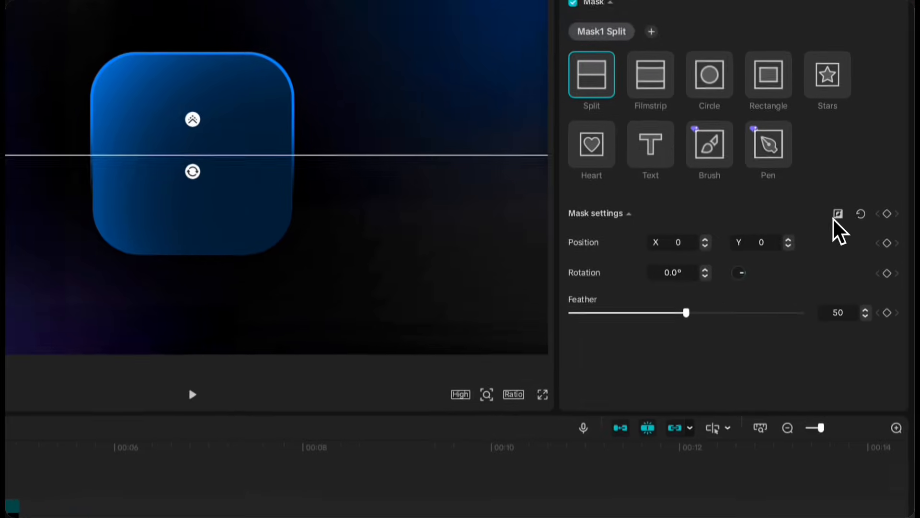
# Animate the split mask with keyframes, rotating from 0° at the clip's start to 750° at its end, and play back the result
pyautogui.click(898, 195)
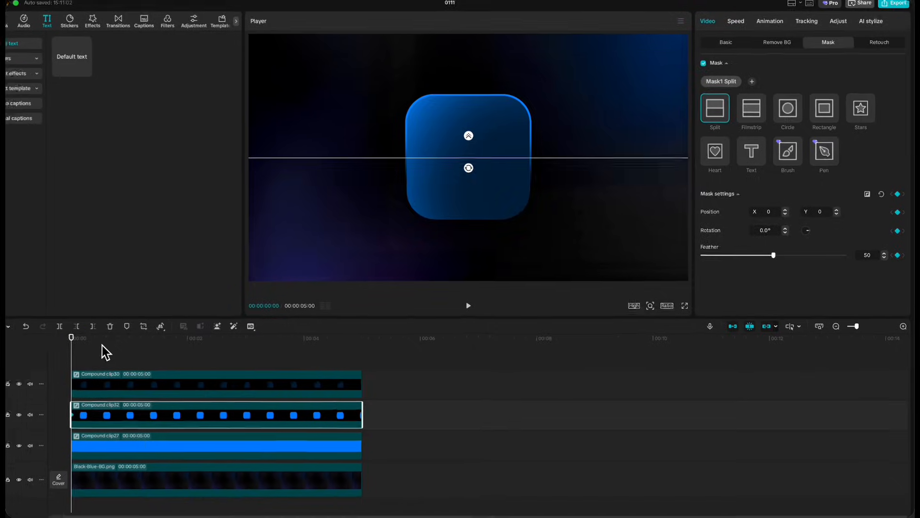
pyautogui.moveTo(90, 335); pyautogui.dragTo(382, 343)
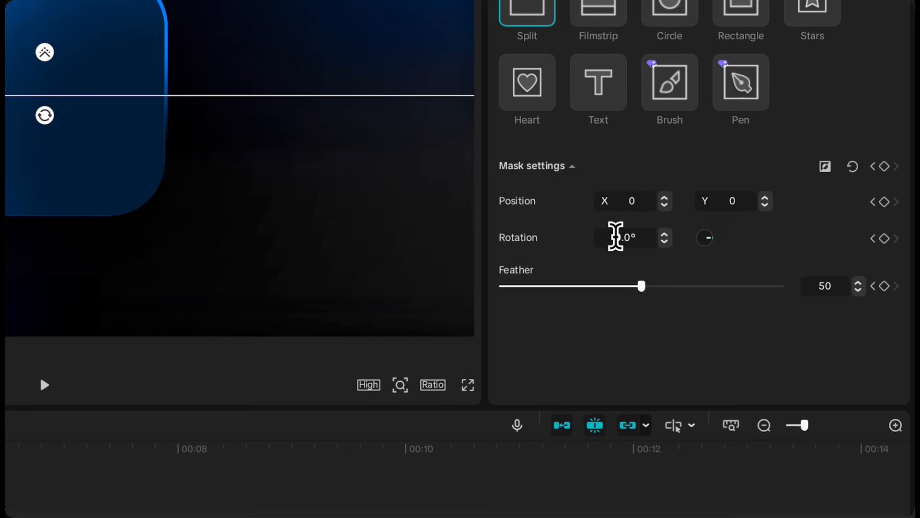
pyautogui.click(832, 177)
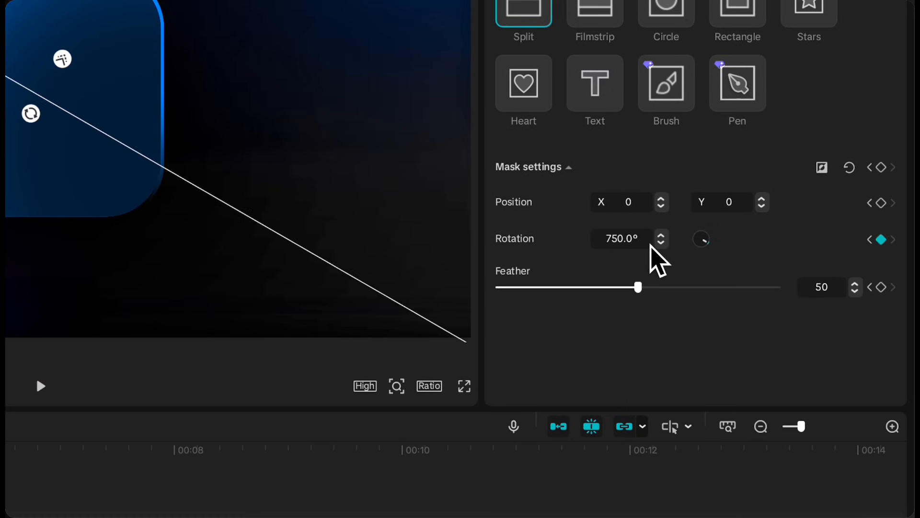
pyautogui.press('Return')
pyautogui.moveTo(375, 352); pyautogui.dragTo(90, 357)
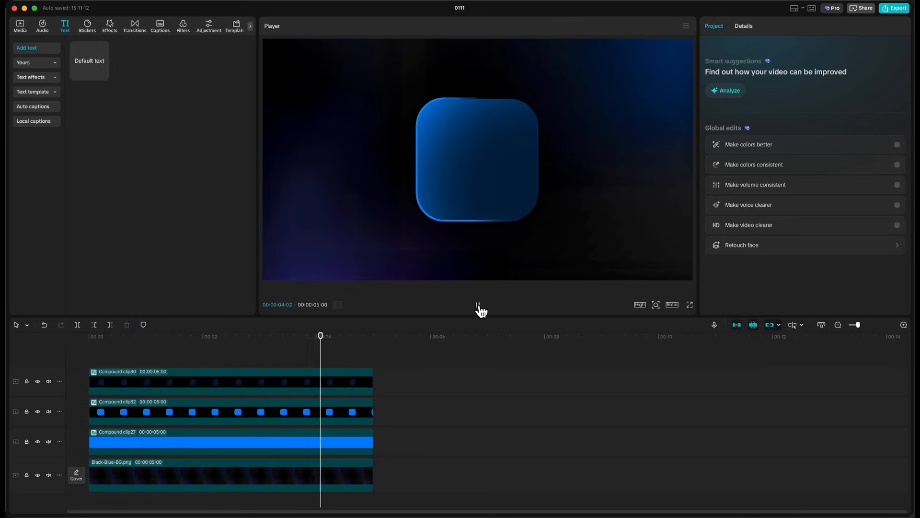
pyautogui.moveTo(328, 339); pyautogui.dragTo(89, 362)
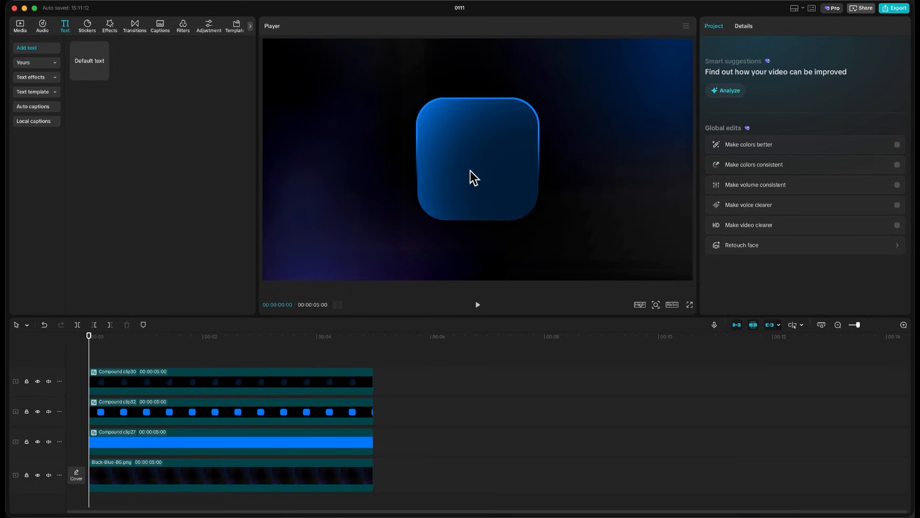
# Import a media file into the project and place it on the timeline with the icon clips
pyautogui.click(20, 27)
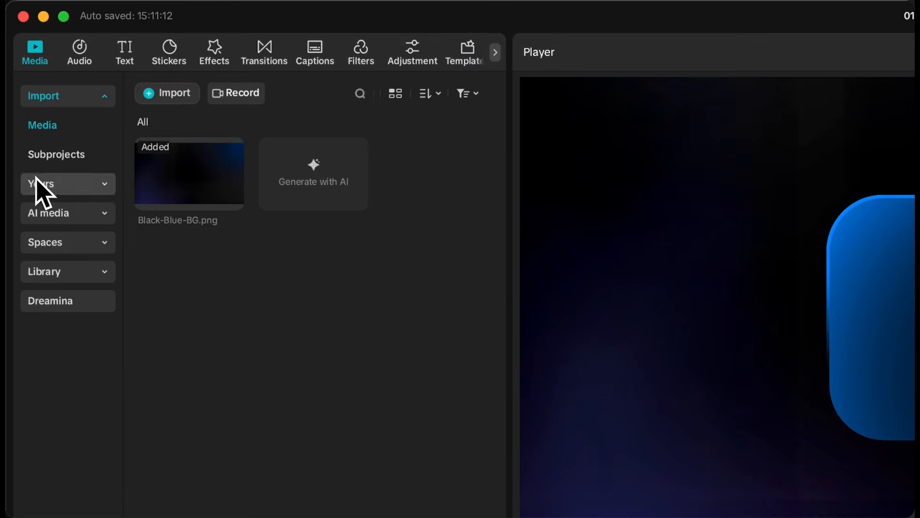
pyautogui.click(23, 93)
pyautogui.doubleClick(319, 211)
pyautogui.moveTo(202, 204); pyautogui.dragTo(198, 517)
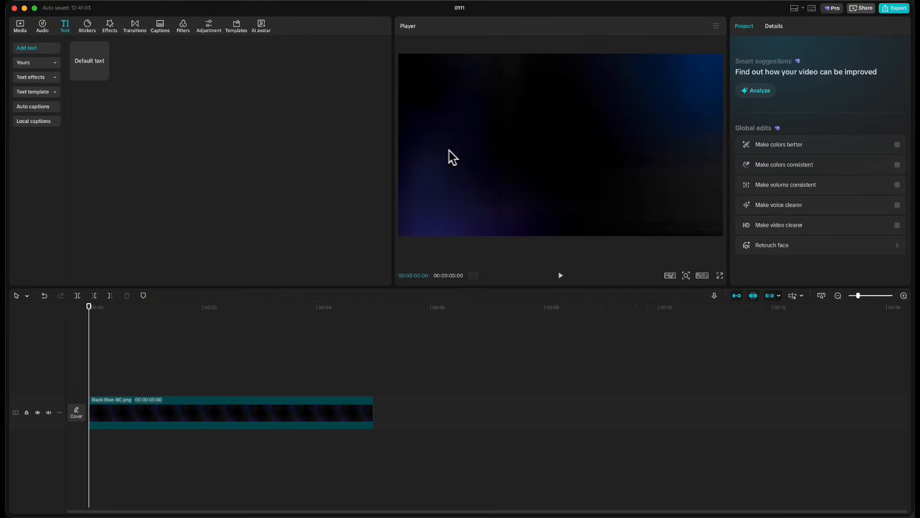
# Add a default text clip reading "GRADIENT TEXT" above the background and set its font to Washed
pyautogui.click(103, 75)
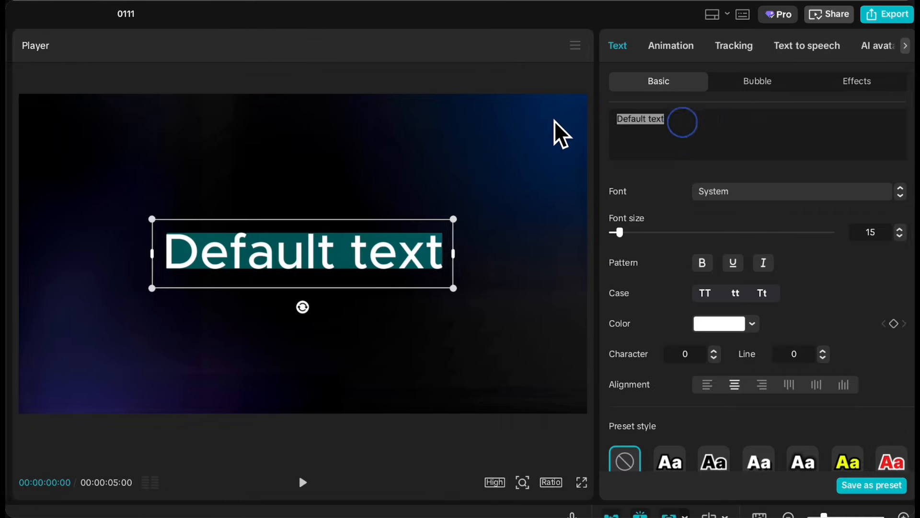
pyautogui.write('GRADIENT TEXT')
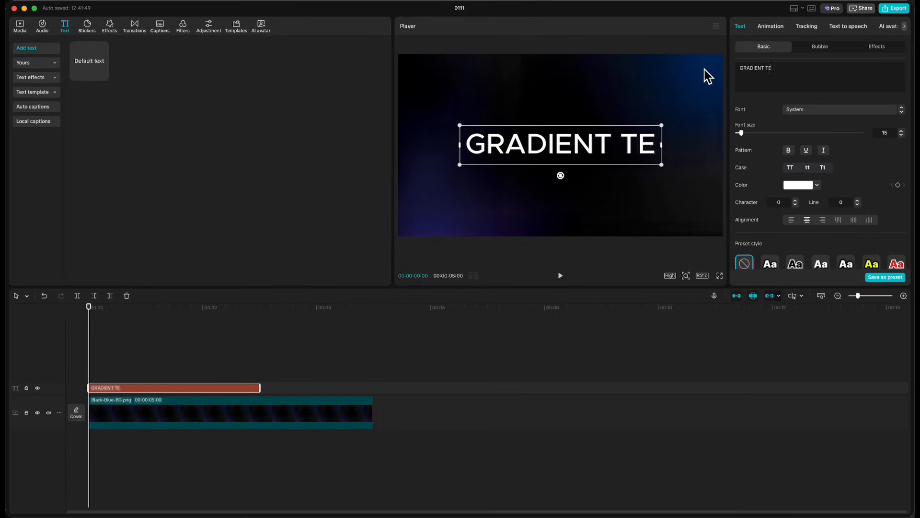
pyautogui.click(799, 110)
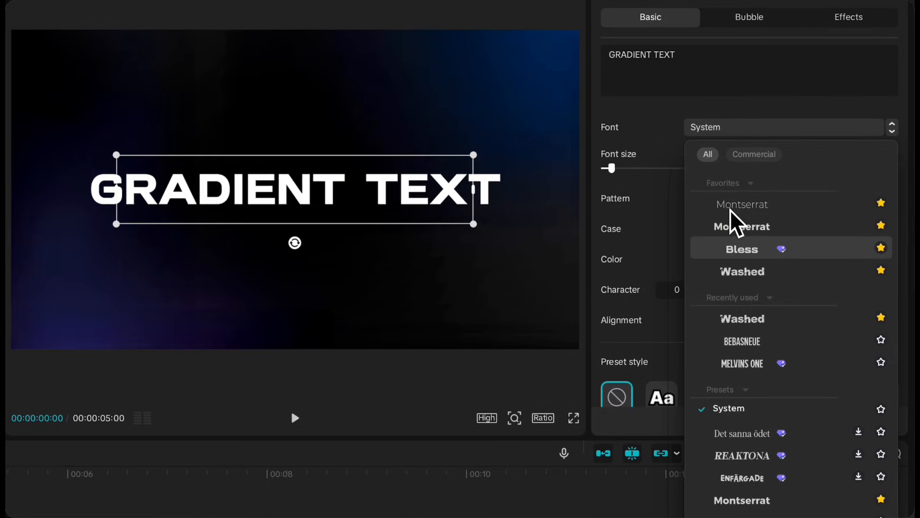
pyautogui.click(732, 272)
pyautogui.moveTo(517, 153); pyautogui.dragTo(562, 131)
# Set the fill colour of the GRADIENT TEXT clip to dark blue 002641
pyautogui.click(711, 259)
pyautogui.click(655, 503)
pyautogui.click(819, 338)
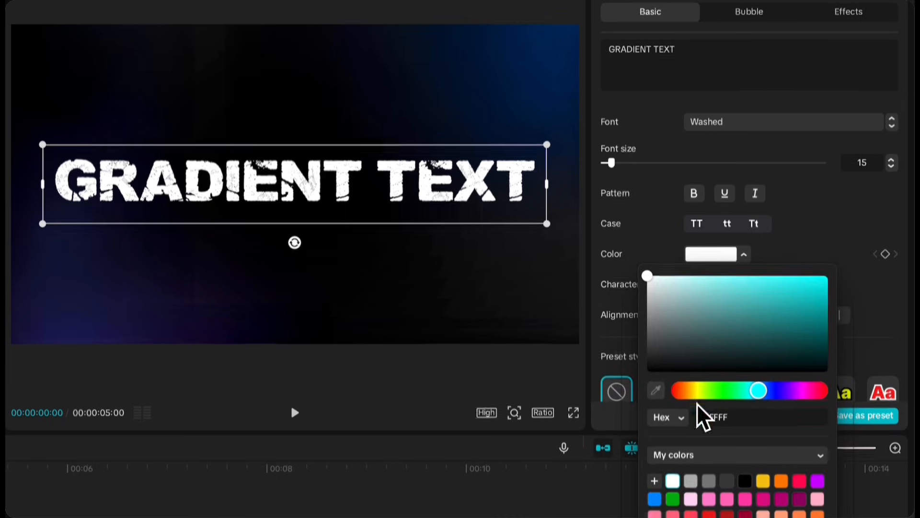
pyautogui.moveTo(820, 220); pyautogui.dragTo(827, 235)
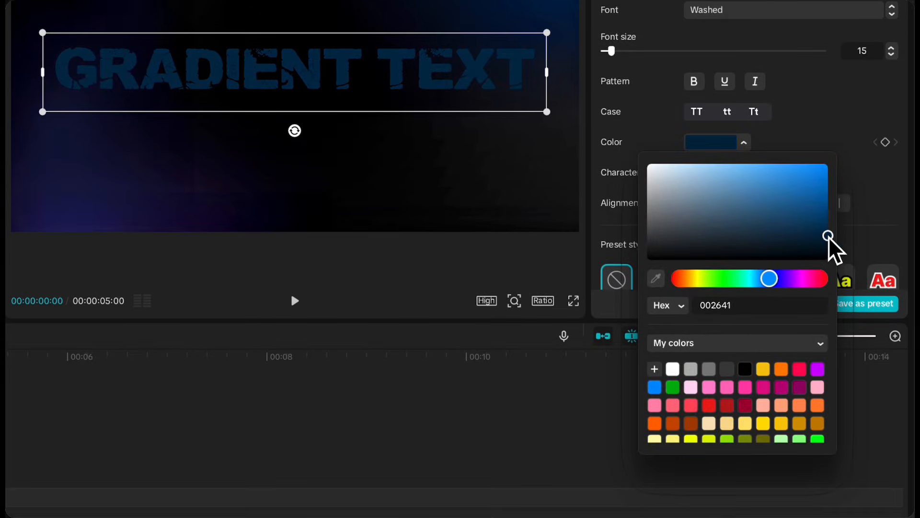
pyautogui.click(785, 136)
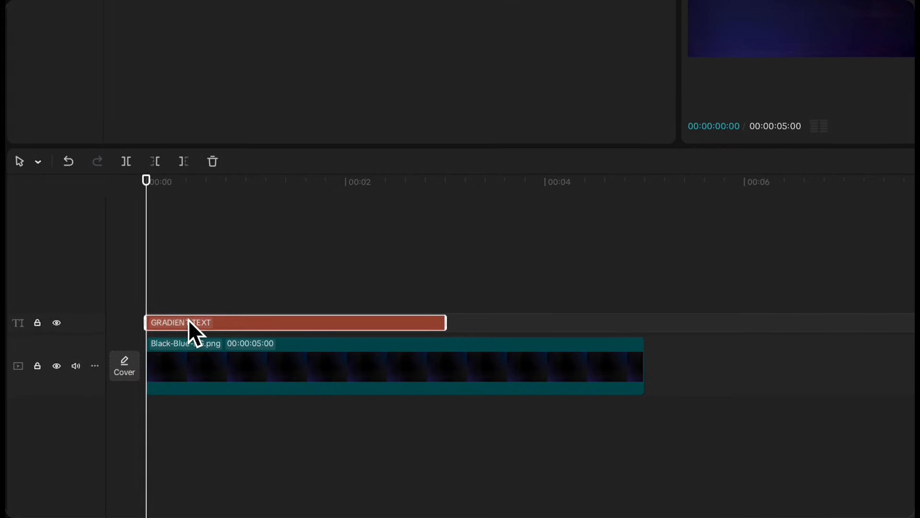
# Duplicate the dark blue text clip onto the track above and colour the copy light blue 45ADF8
pyautogui.moveTo(191, 319); pyautogui.dragTo(212, 298)
pyautogui.click(711, 198)
pyautogui.moveTo(740, 220); pyautogui.dragTo(791, 224)
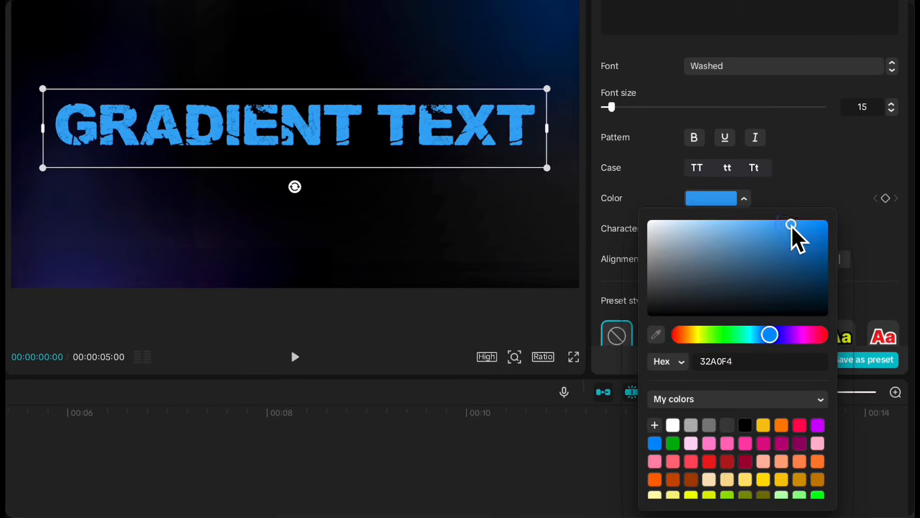
pyautogui.click(797, 206)
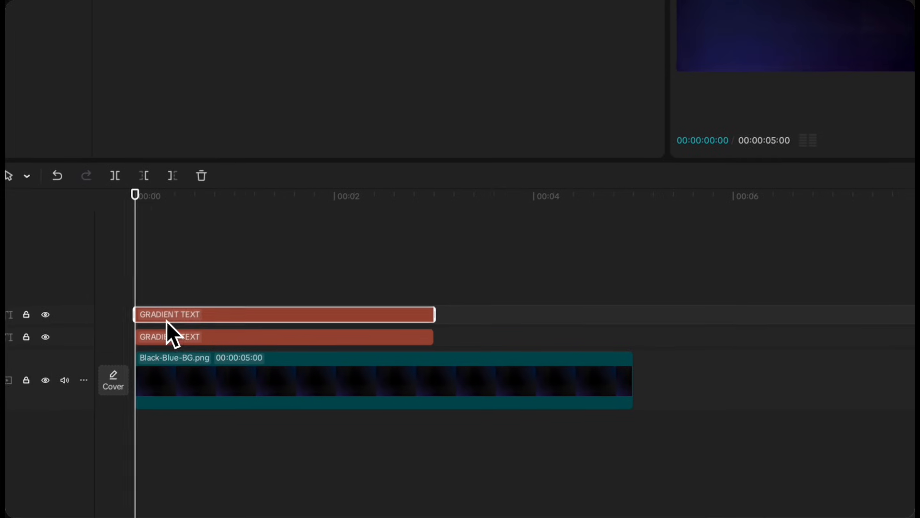
# Duplicate the light blue text clip onto the track above and colour the copy white
pyautogui.moveTo(166, 320); pyautogui.dragTo(180, 291)
pyautogui.click(711, 140)
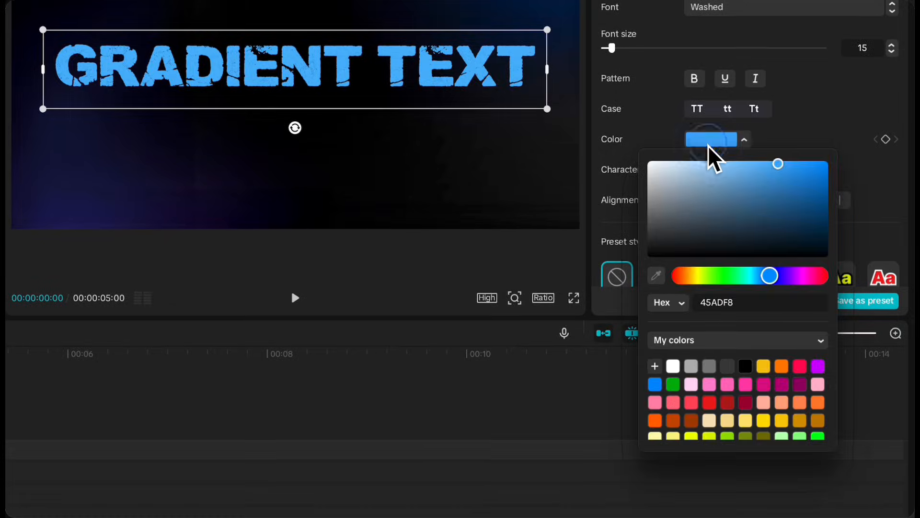
pyautogui.moveTo(710, 165); pyautogui.dragTo(623, 175)
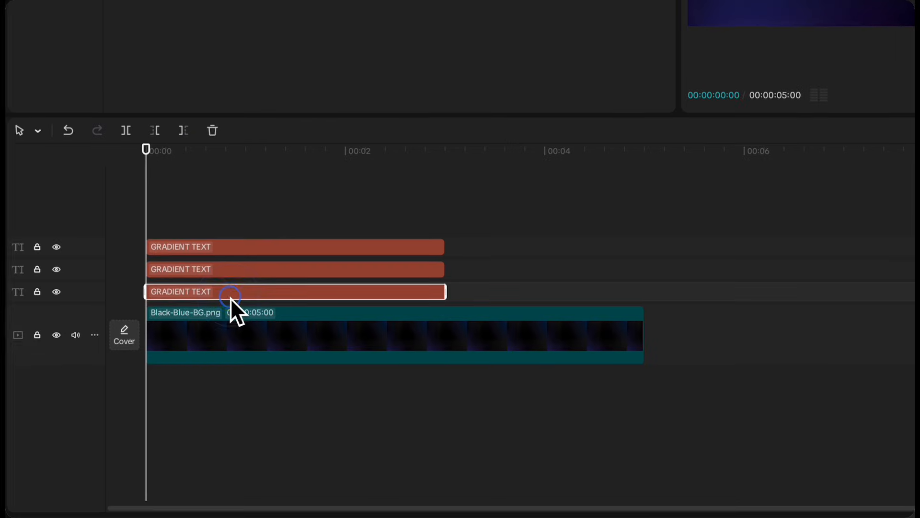
# Convert the dark blue, light blue and white text clips each into its own compound clip
pyautogui.rightClick(235, 291)
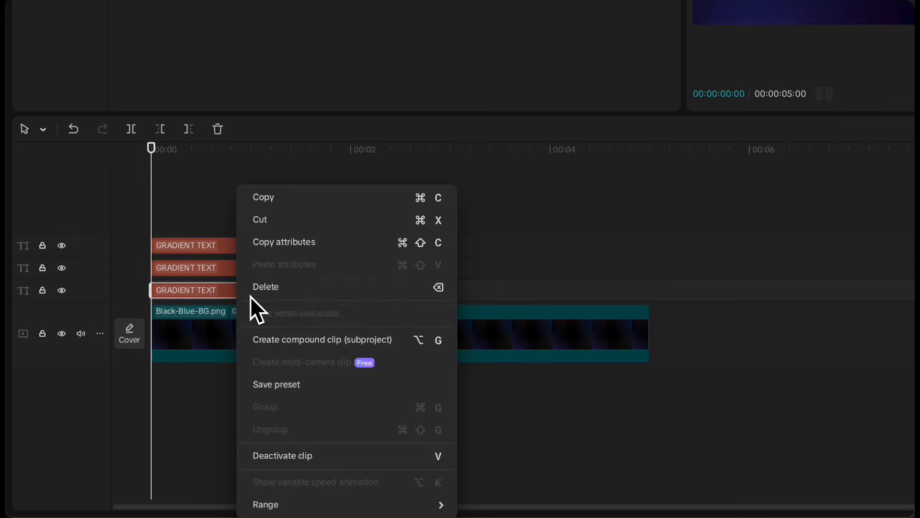
pyautogui.click(276, 336)
pyautogui.rightClick(268, 239)
pyautogui.click(303, 339)
pyautogui.rightClick(267, 214)
pyautogui.click(296, 337)
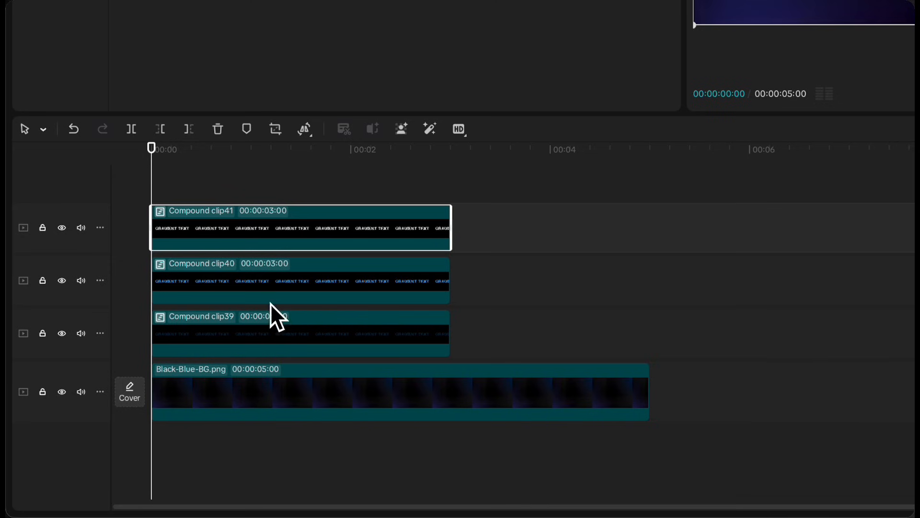
# With the white clip's track hidden, add a feathered split mask to the light blue text clip, positioned at Y 16
pyautogui.click(266, 291)
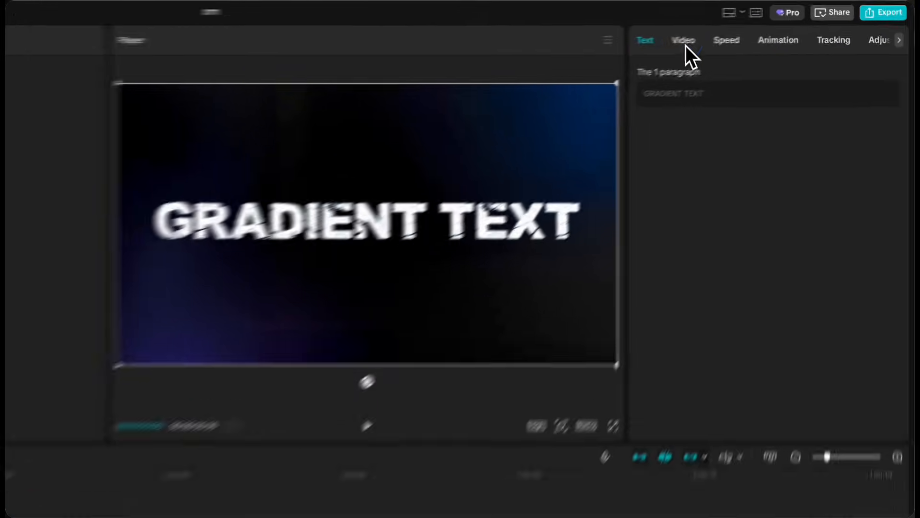
pyautogui.click(768, 23)
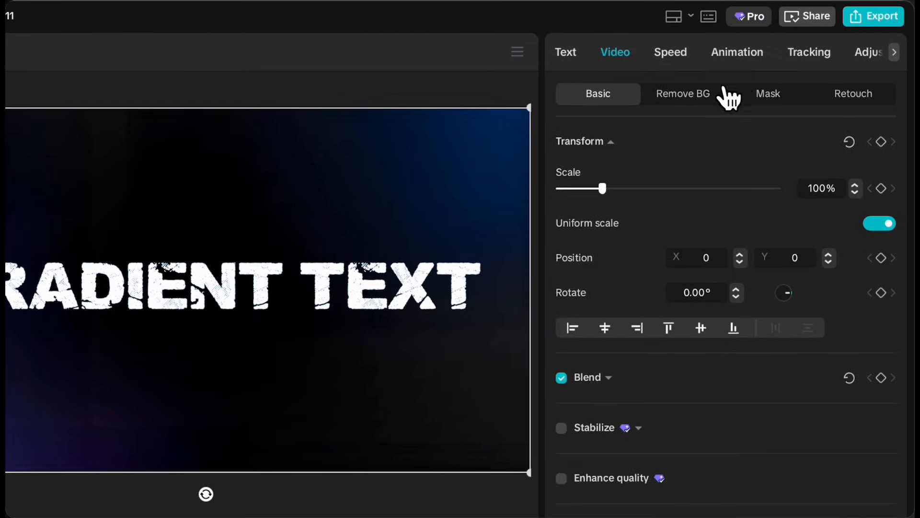
pyautogui.click(768, 94)
pyautogui.click(628, 178)
pyautogui.click(595, 225)
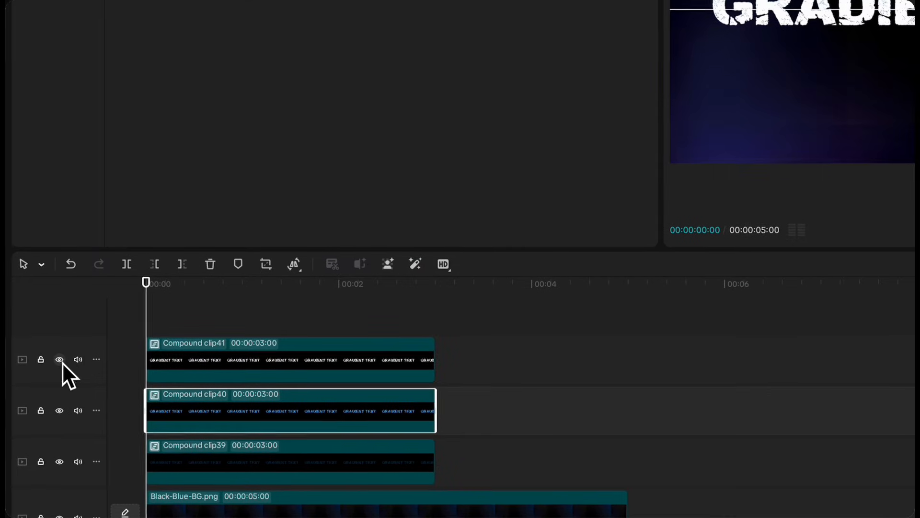
pyautogui.click(37, 352)
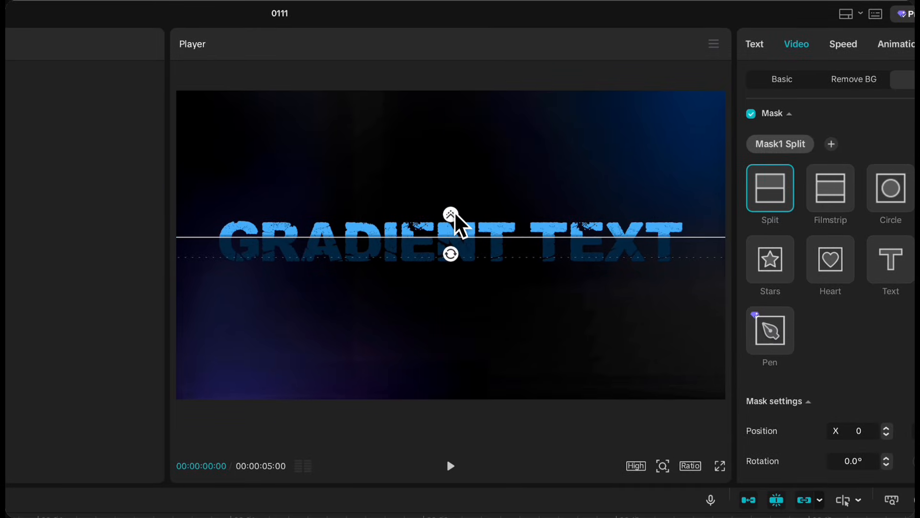
pyautogui.moveTo(454, 223); pyautogui.dragTo(454, 228)
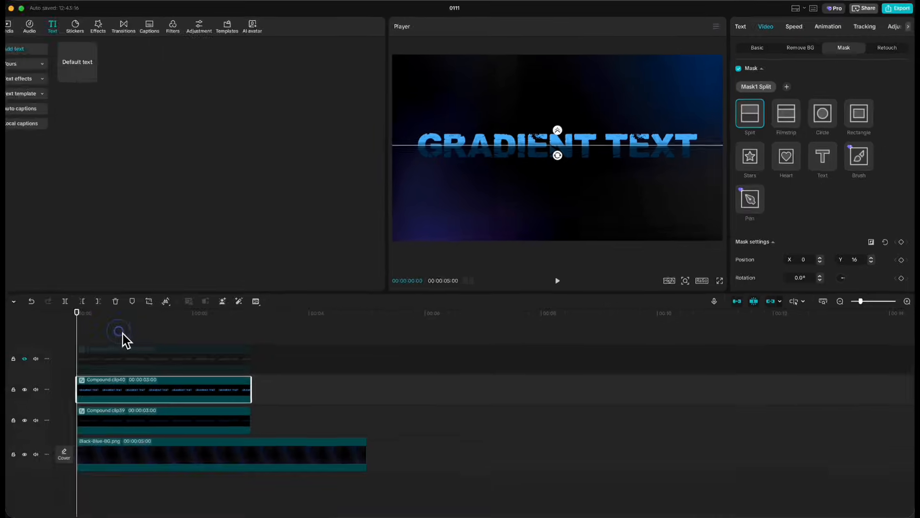
pyautogui.click(129, 314)
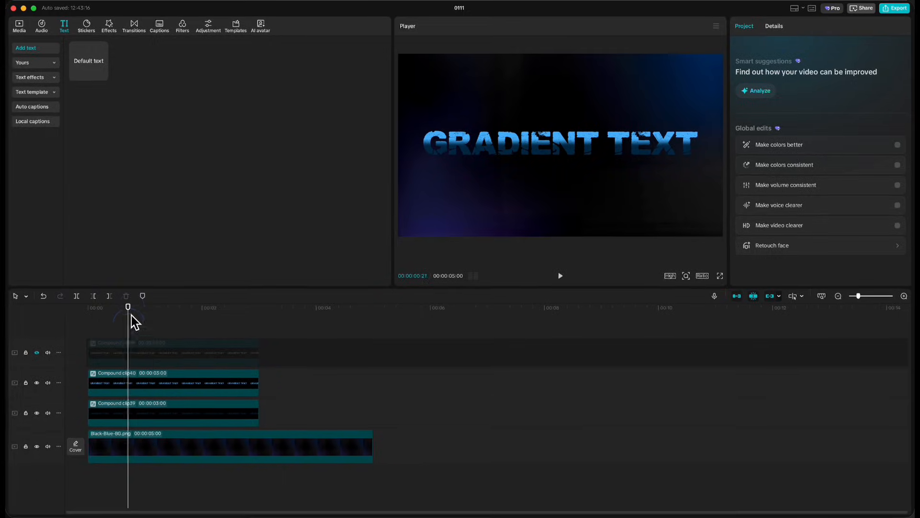
# Show the white text track again and add a filmstrip mask of size 25 to its clip
pyautogui.click(38, 352)
pyautogui.click(195, 358)
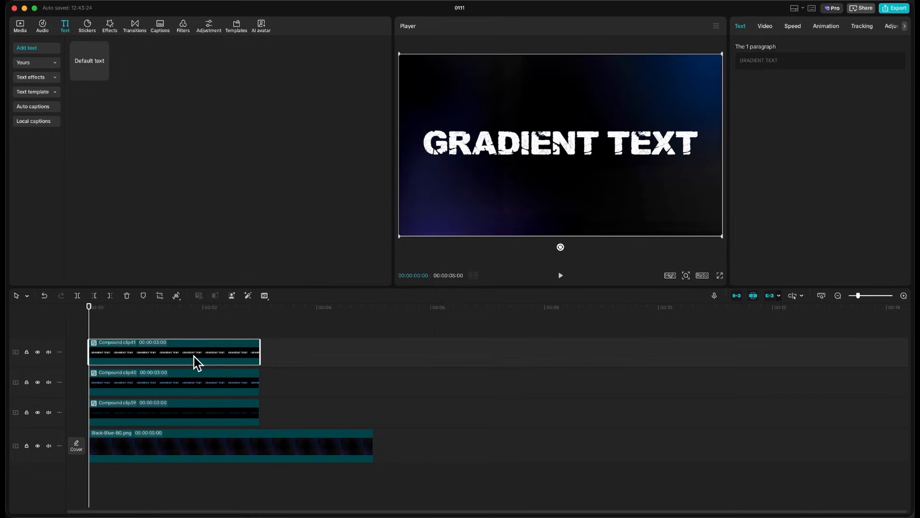
pyautogui.click(766, 26)
pyautogui.click(769, 84)
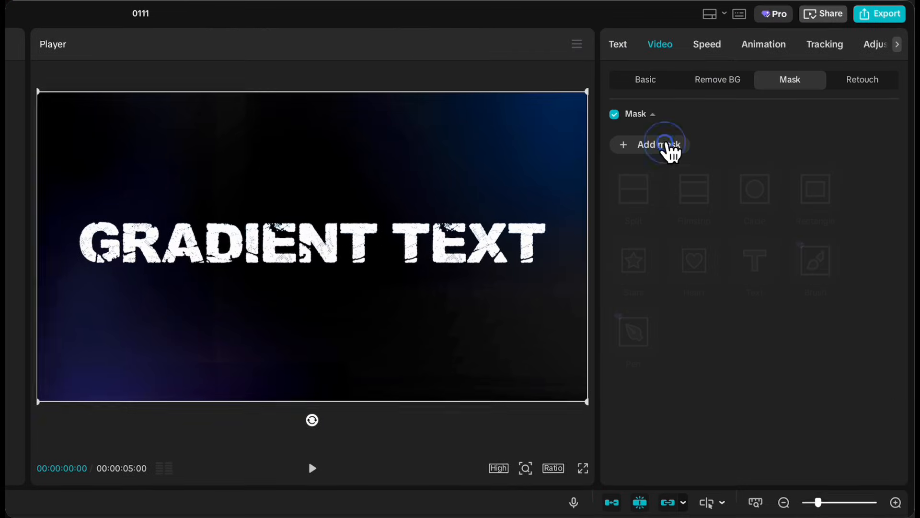
pyautogui.click(667, 145)
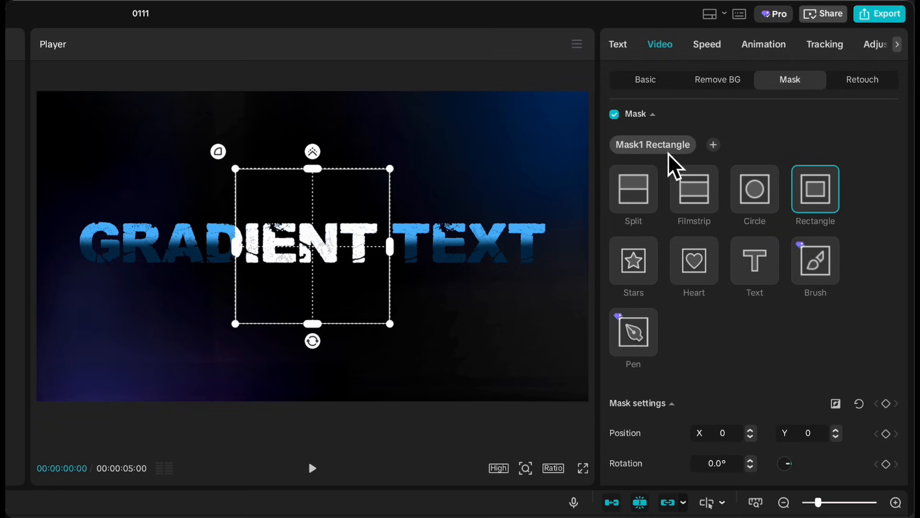
pyautogui.click(693, 202)
pyautogui.moveTo(313, 168); pyautogui.dragTo(312, 235)
# Rotate the filmstrip mask to 38°, set its feather to 20, and move it to X -714, Y -160
pyautogui.scroll(-2, 752, 369)
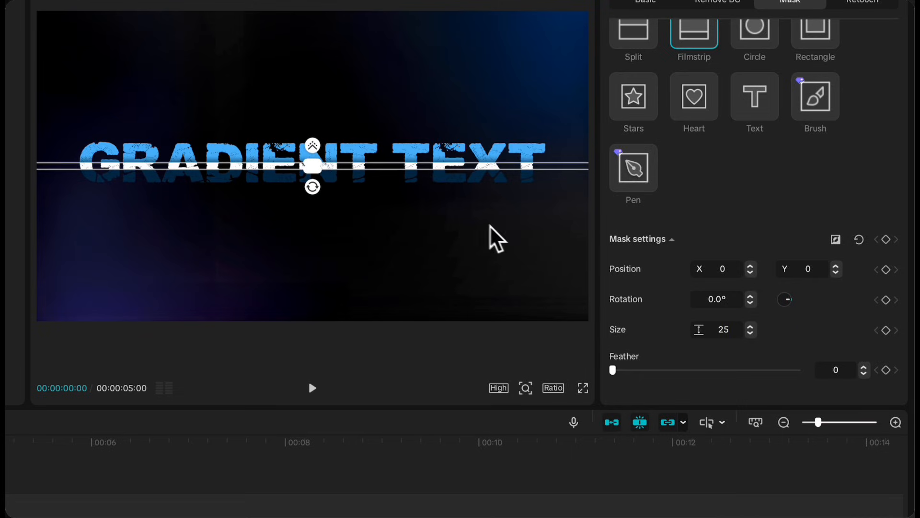
pyautogui.moveTo(312, 187); pyautogui.dragTo(299, 189)
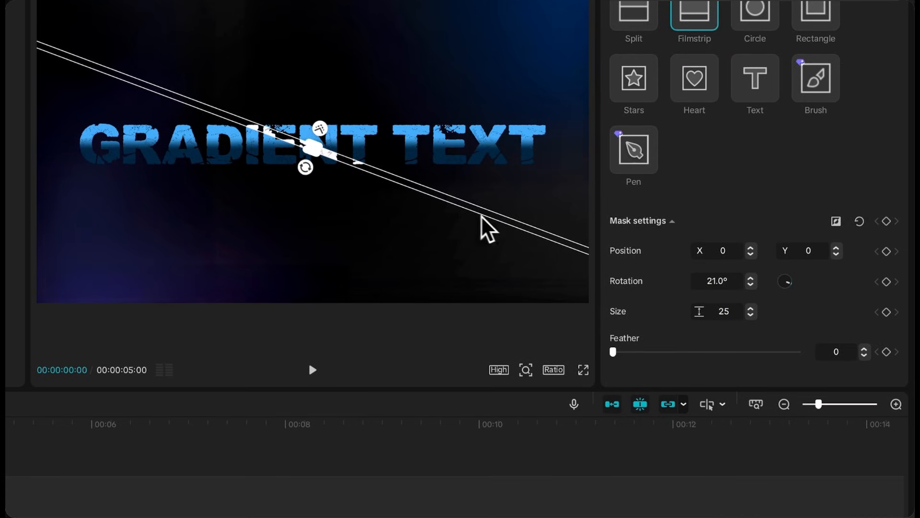
pyautogui.press('Return')
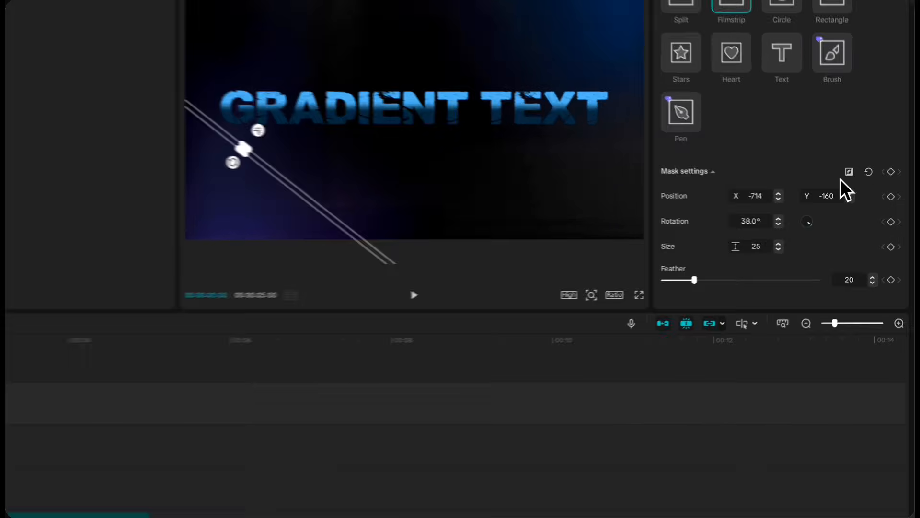
# Keyframe the filmstrip mask's position at the clip's start and at 00:00:01:03 with X 829, Y 136, and play back the sweep
pyautogui.click(902, 187)
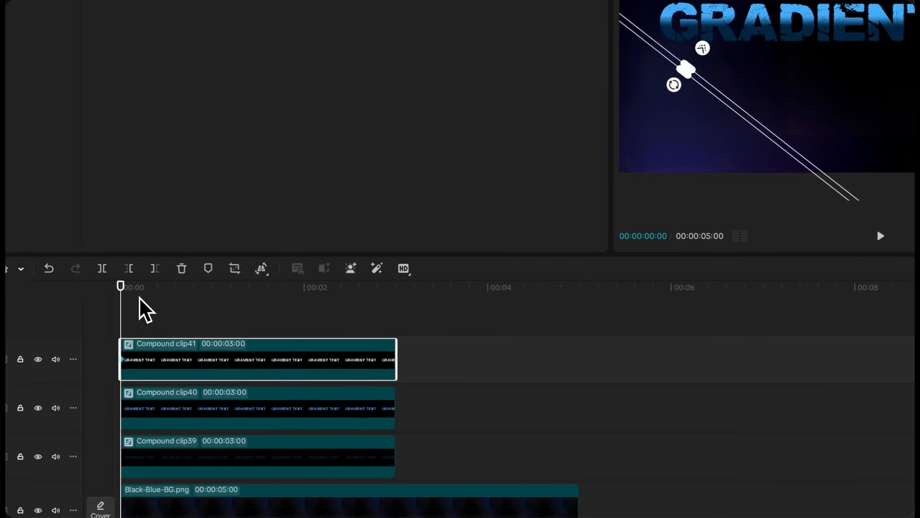
pyautogui.moveTo(135, 303); pyautogui.dragTo(221, 307)
pyautogui.moveTo(776, 124); pyautogui.dragTo(919, 64)
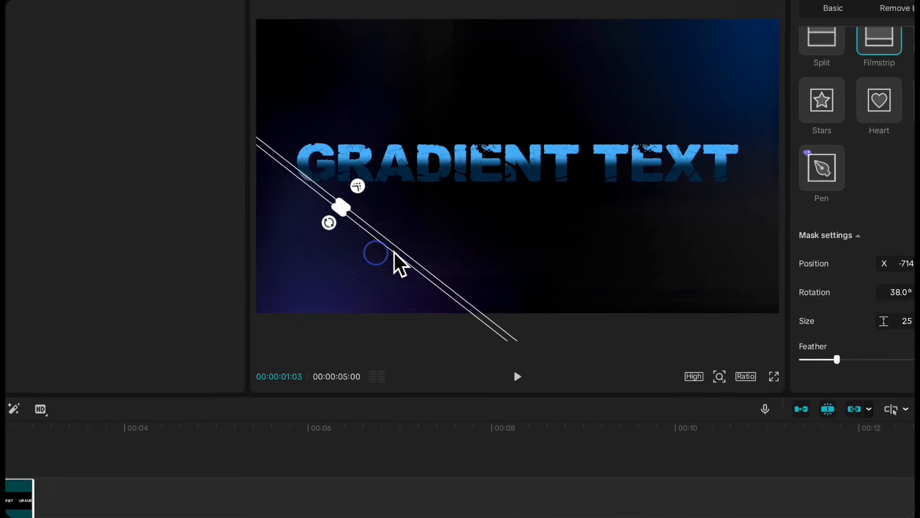
pyautogui.moveTo(638, 214); pyautogui.dragTo(677, 191)
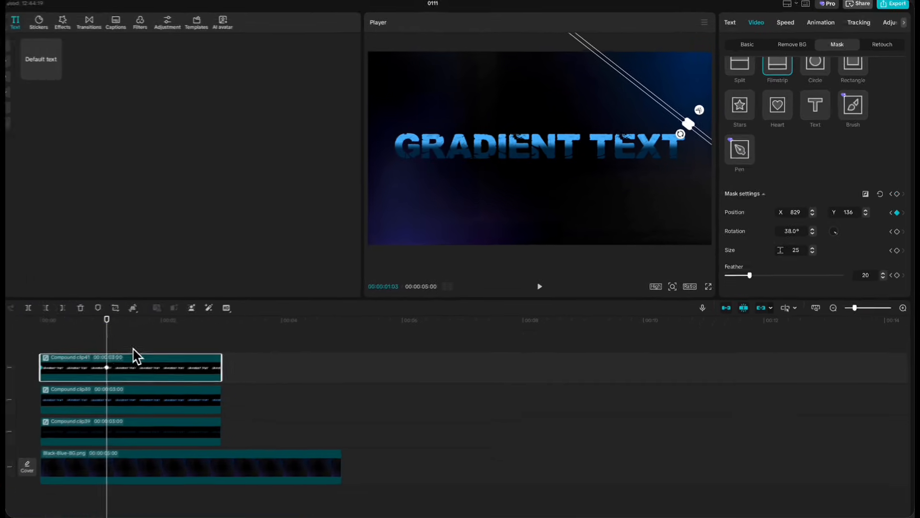
pyautogui.click(112, 329)
pyautogui.moveTo(114, 310); pyautogui.dragTo(89, 315)
pyautogui.press('space')
pyautogui.press('space')
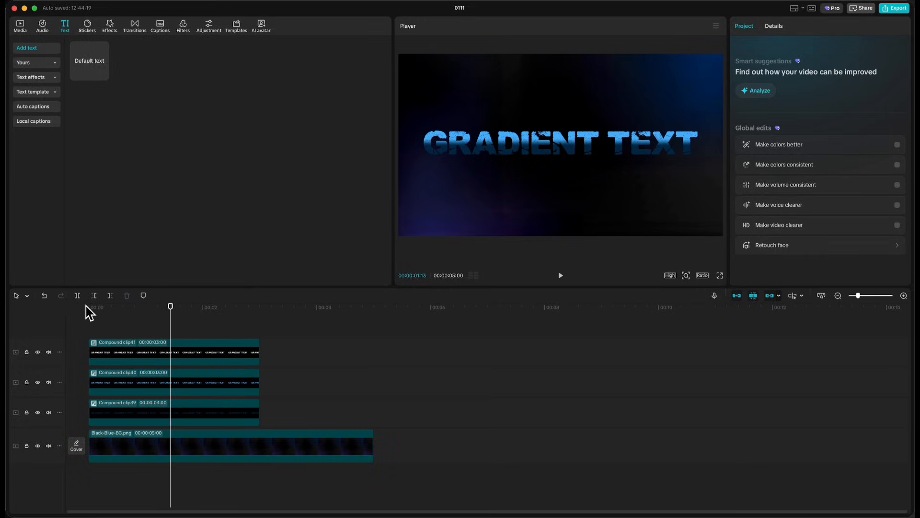
# Move the white clip's second mask keyframe earlier, to about 0.8 s, and play the sweep from the start
pyautogui.moveTo(172, 314); pyautogui.dragTo(90, 316)
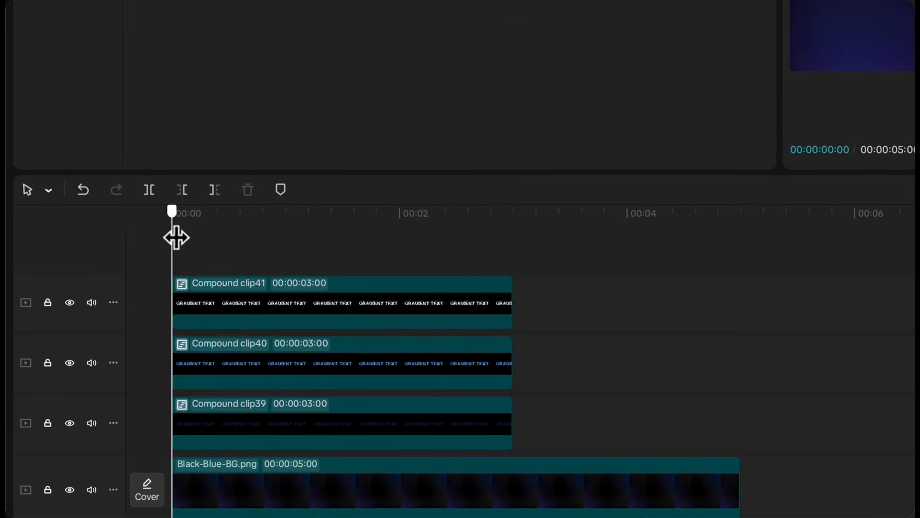
pyautogui.click(227, 314)
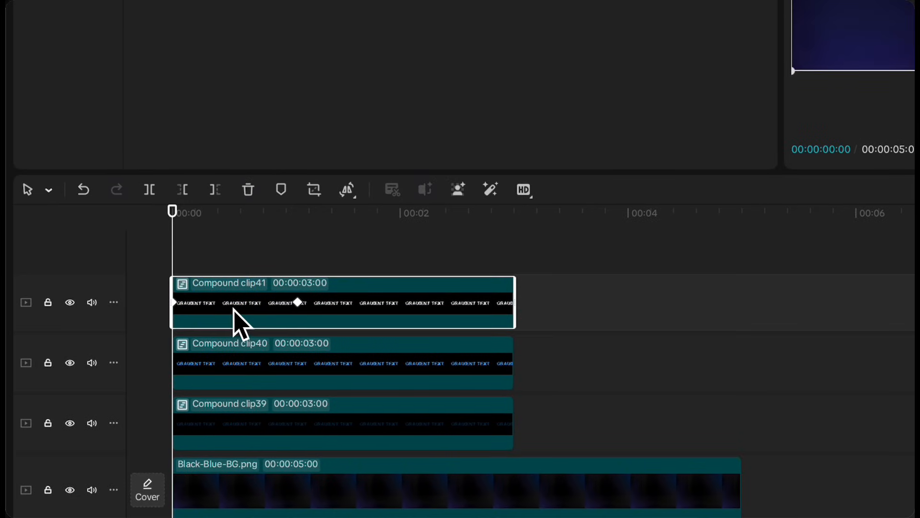
pyautogui.moveTo(233, 265); pyautogui.dragTo(169, 228)
pyautogui.press('space')
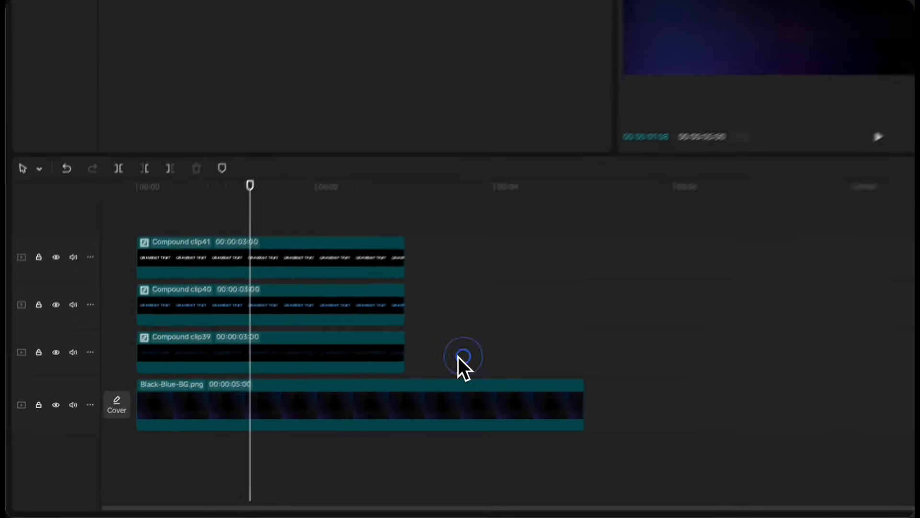
# Select the three stacked gradient text compound clips and save them together as a preset
pyautogui.moveTo(293, 418); pyautogui.dragTo(115, 351)
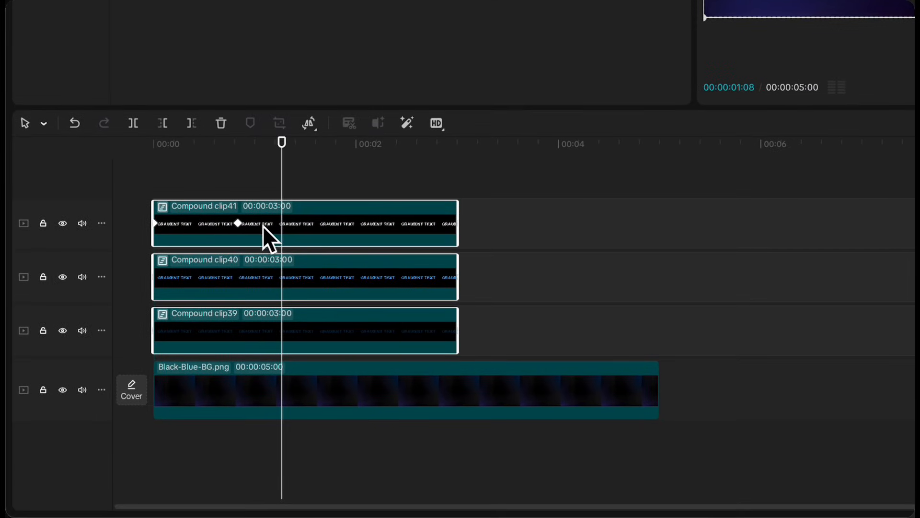
pyautogui.rightClick(342, 228)
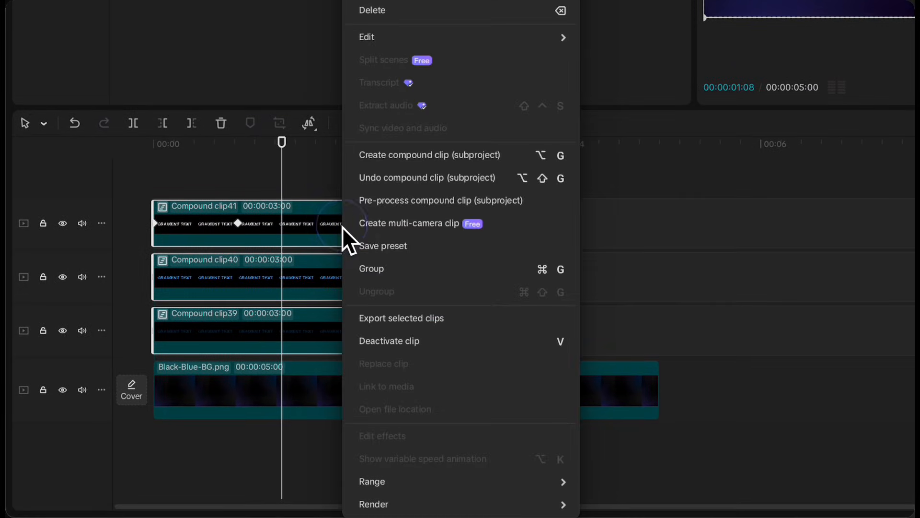
pyautogui.click(395, 249)
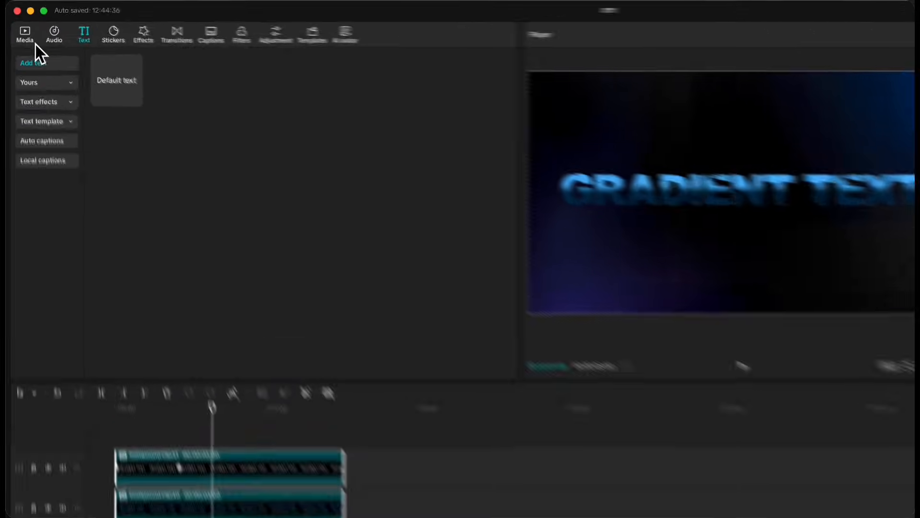
# Find the newly saved gradient text among the personal media presets and rename it GRADINET TEXT
pyautogui.click(22, 1)
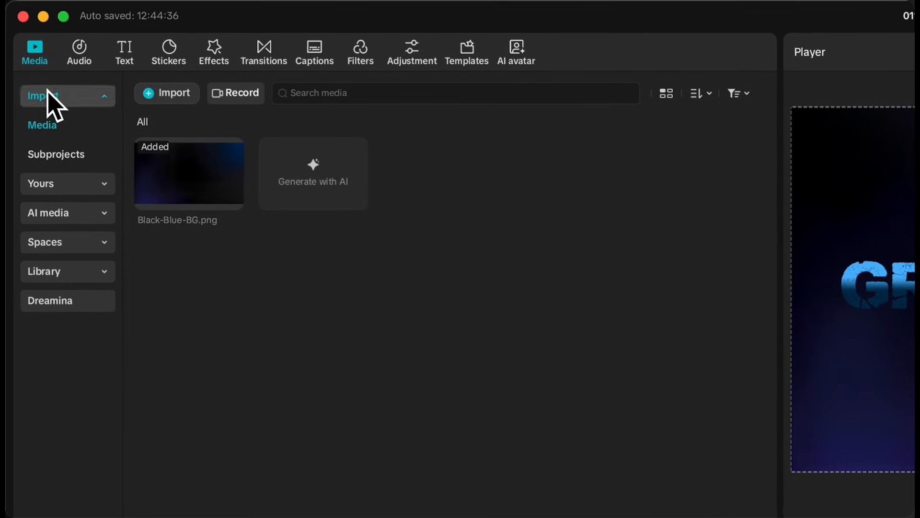
pyautogui.click(51, 184)
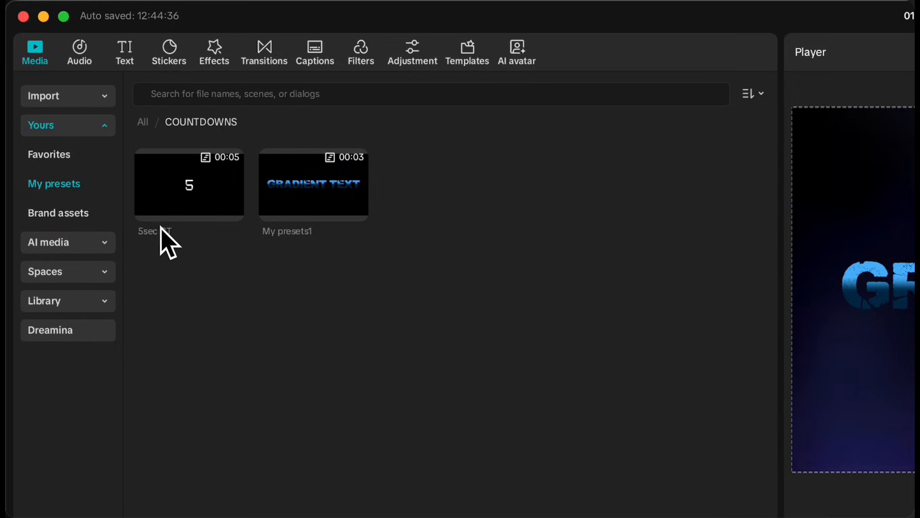
pyautogui.rightClick(344, 211)
pyautogui.click(365, 214)
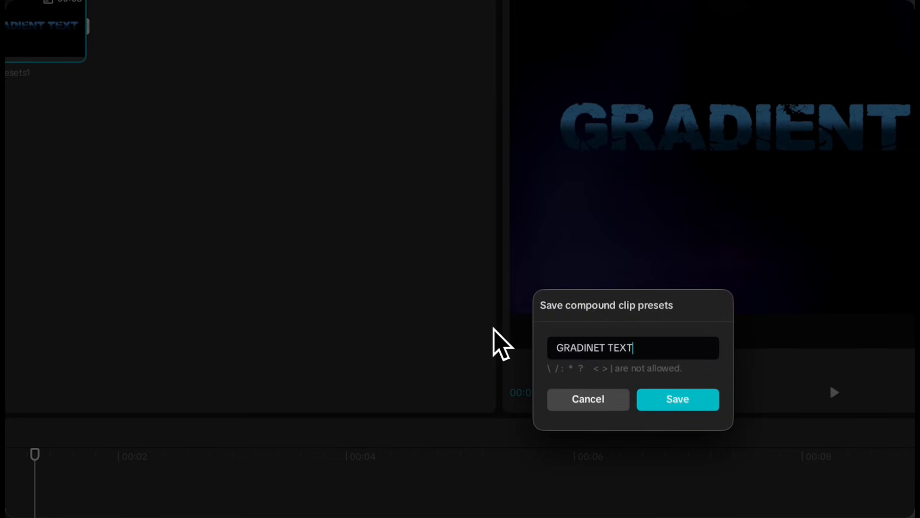
pyautogui.click(677, 398)
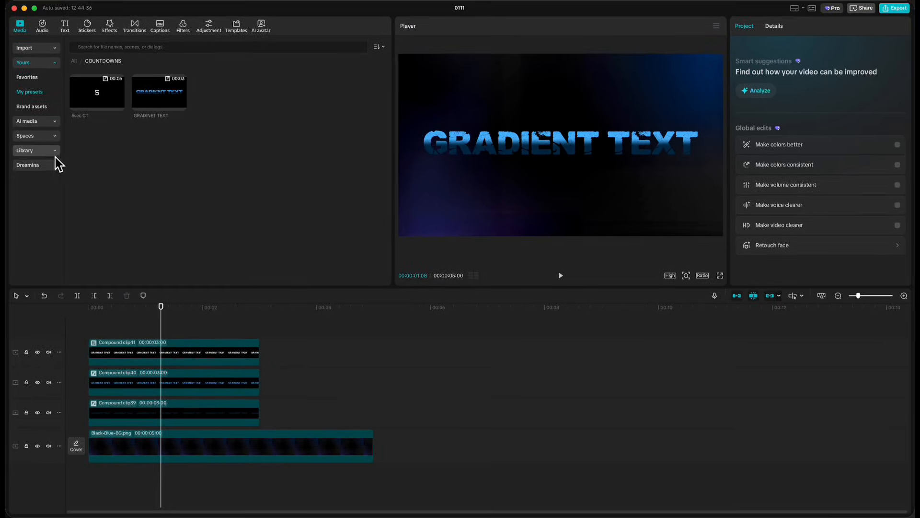
# Append the stock image of the boy photographer after the background clip and place the GRADINET TEXT preset above it
pyautogui.click(48, 152)
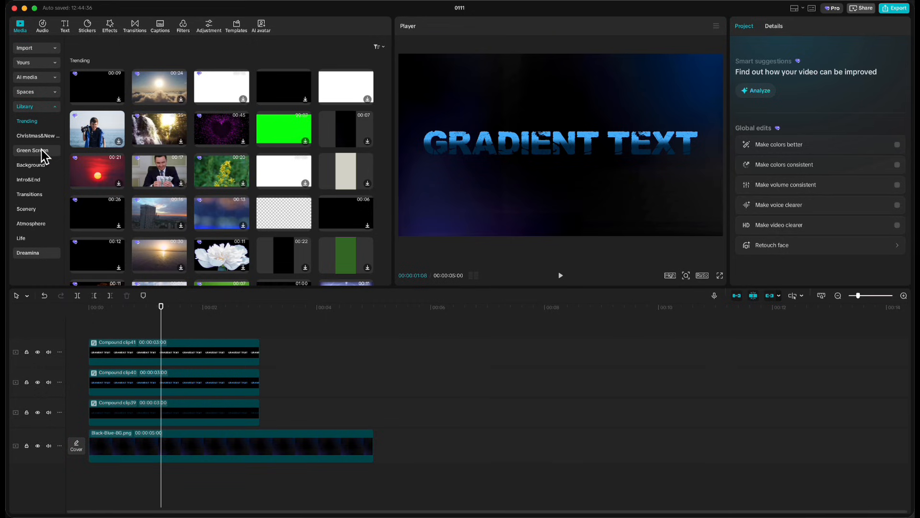
pyautogui.moveTo(82, 140); pyautogui.dragTo(372, 453)
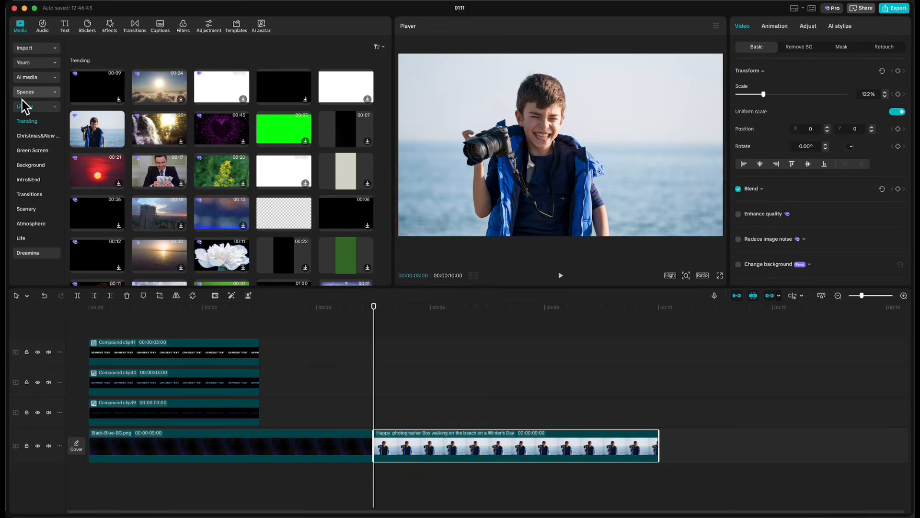
pyautogui.click(20, 65)
pyautogui.moveTo(144, 104); pyautogui.dragTo(376, 416)
# Scale the preset title to 46%, move it to X 968, Y 647 beside the boy's head, and play it back
pyautogui.moveTo(722, 55); pyautogui.dragTo(653, 93)
pyautogui.moveTo(605, 142); pyautogui.dragTo(679, 87)
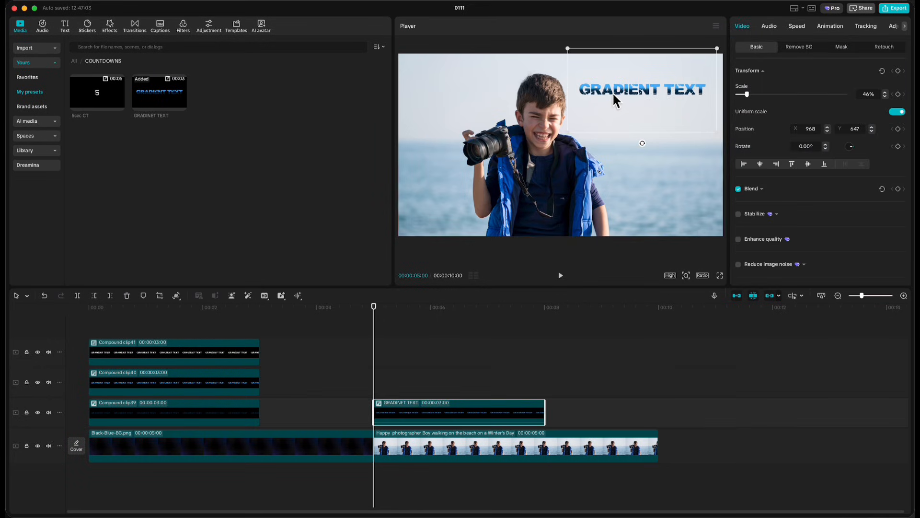
pyautogui.click(548, 277)
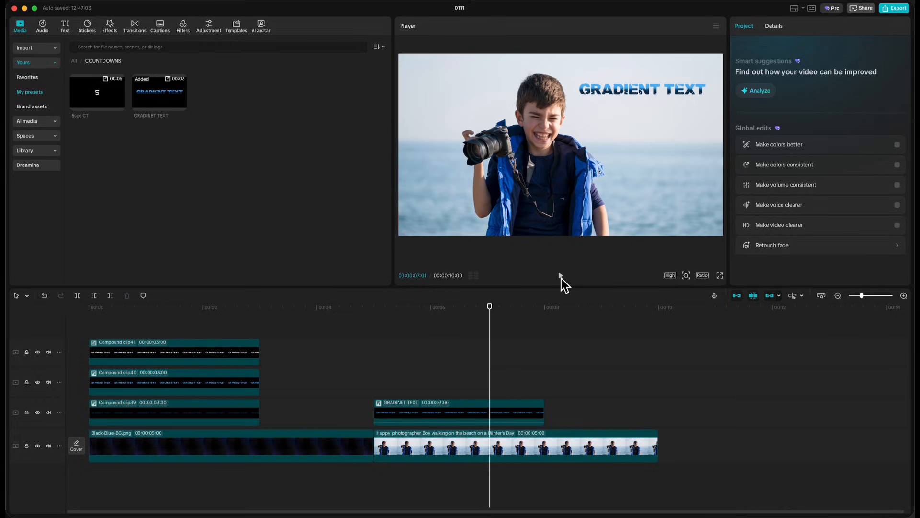
# Create a preset folder named TEXTS and move the GRADINET TEXT preset into it
pyautogui.rightClick(172, 160)
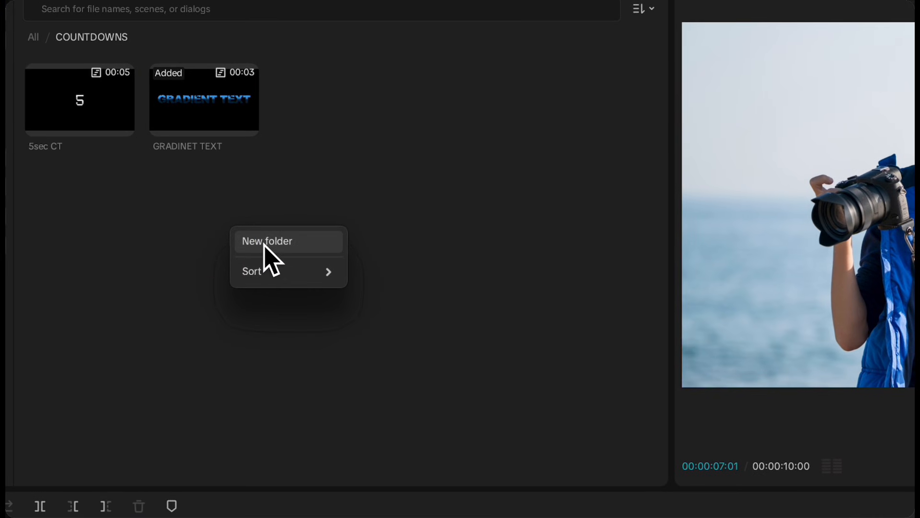
pyautogui.click(263, 242)
pyautogui.rightClick(343, 139)
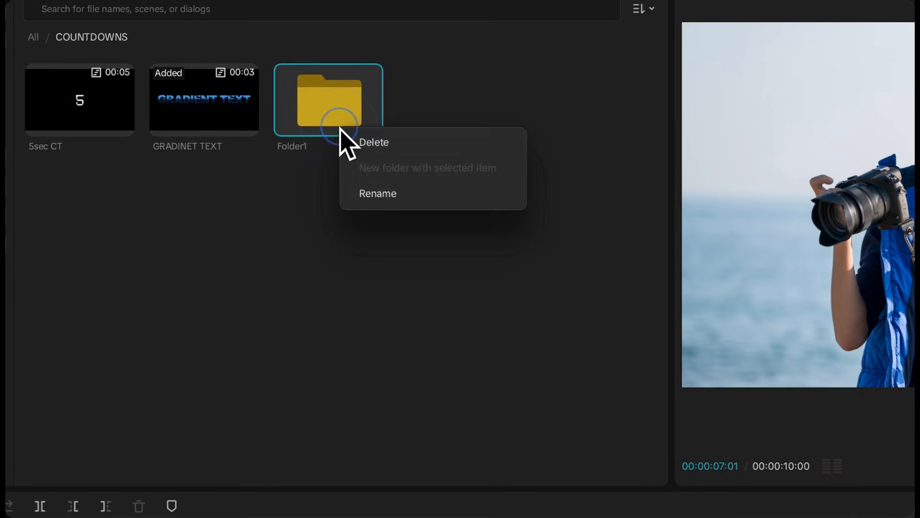
pyautogui.click(384, 195)
pyautogui.moveTo(775, 422); pyautogui.dragTo(682, 415)
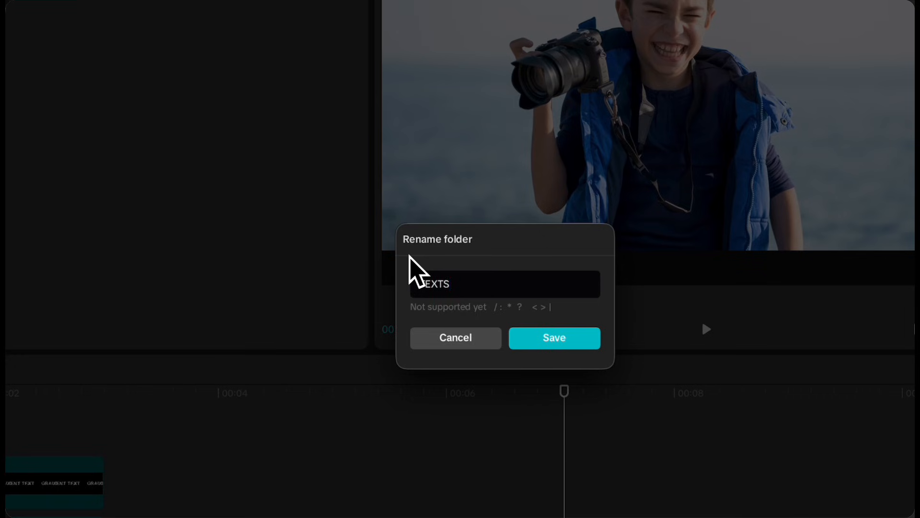
pyautogui.click(540, 336)
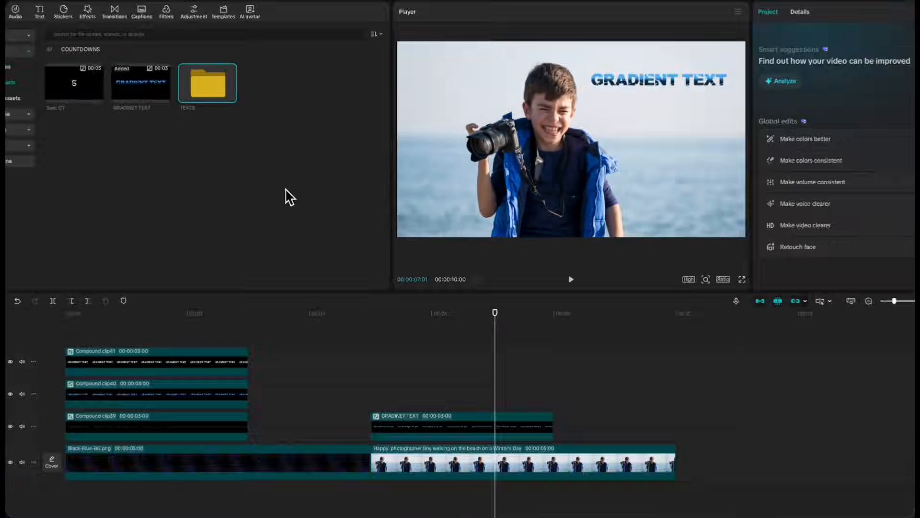
pyautogui.moveTo(313, 158); pyautogui.dragTo(426, 170)
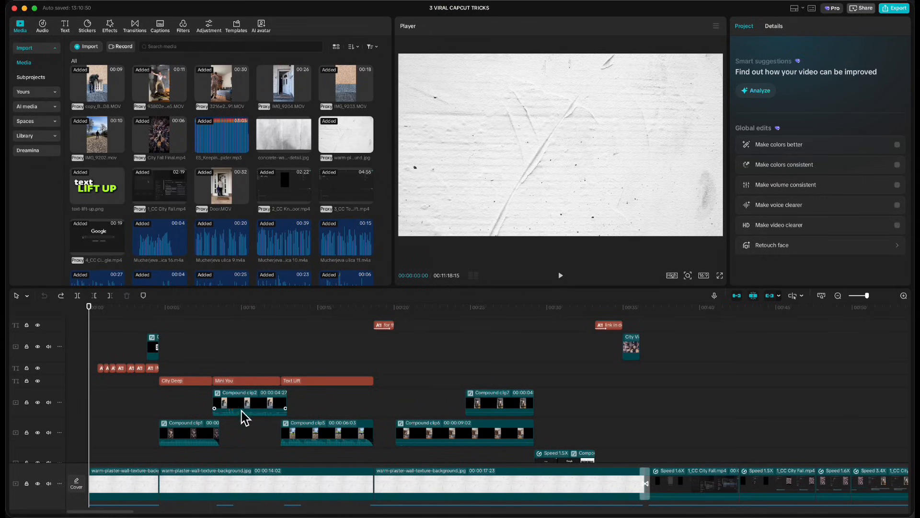
# In the 3 VIRAL CAPCUT TRICKS project, mark the in point at 00:00:04:18, where the City Deep title starts
pyautogui.scroll(-3, 240, 416)
pyautogui.scroll(3, 243, 416)
pyautogui.scroll(-1, 249, 415)
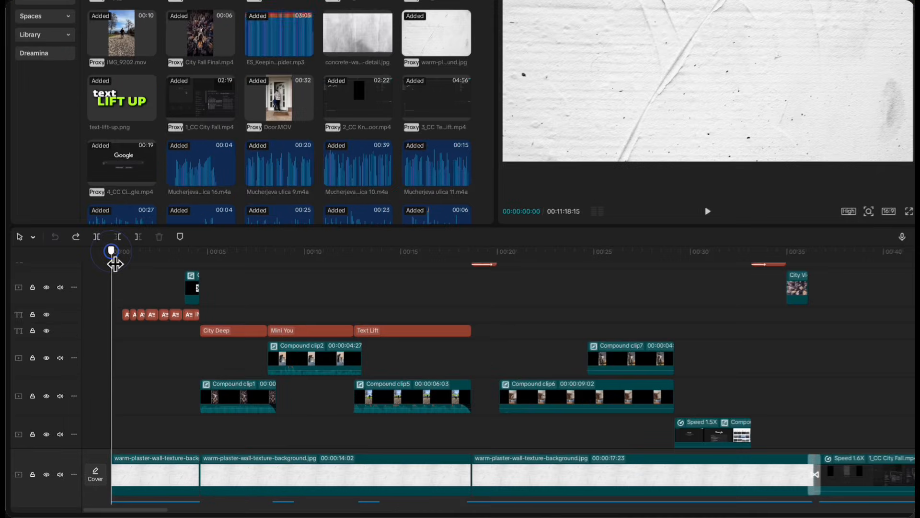
pyautogui.moveTo(89, 321); pyautogui.dragTo(159, 328)
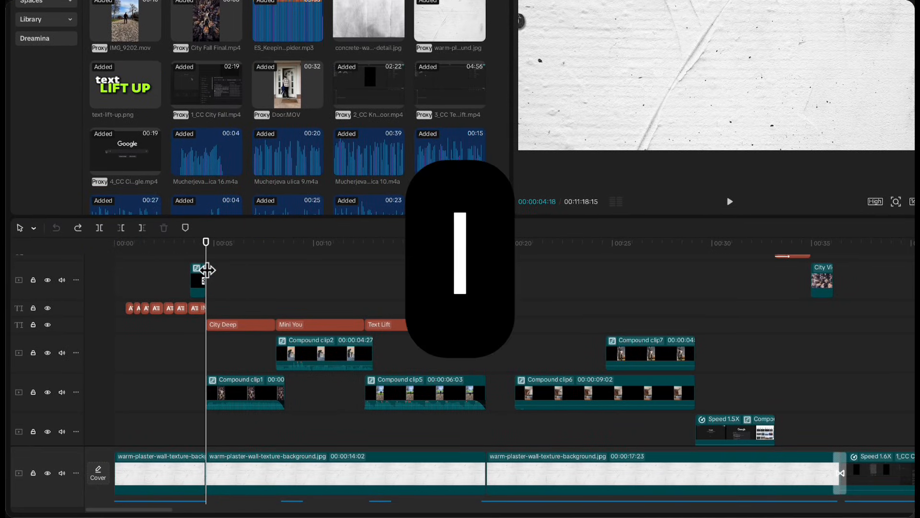
pyautogui.press('i')
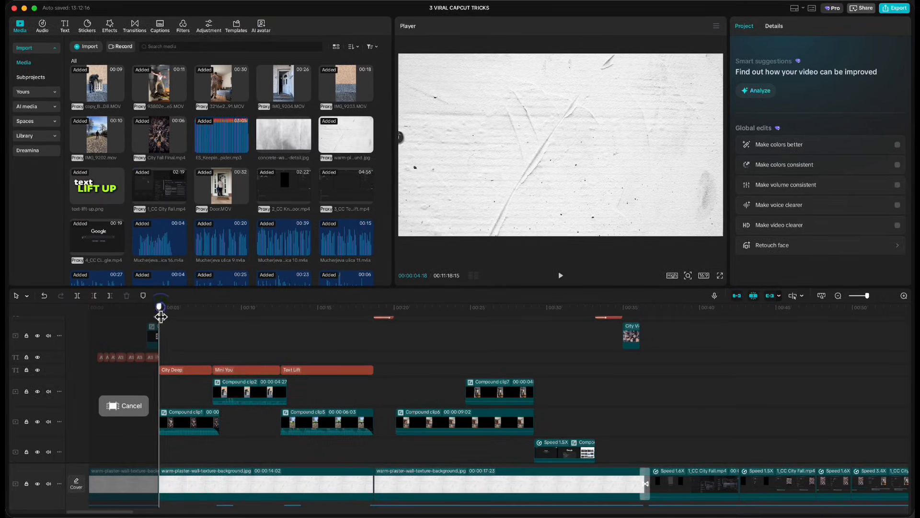
# Mark the range's out point at 00:00:18:20, where the Text Lift title ends
pyautogui.moveTo(108, 245); pyautogui.dragTo(265, 274)
pyautogui.moveTo(280, 330); pyautogui.dragTo(374, 341)
pyautogui.press('o')
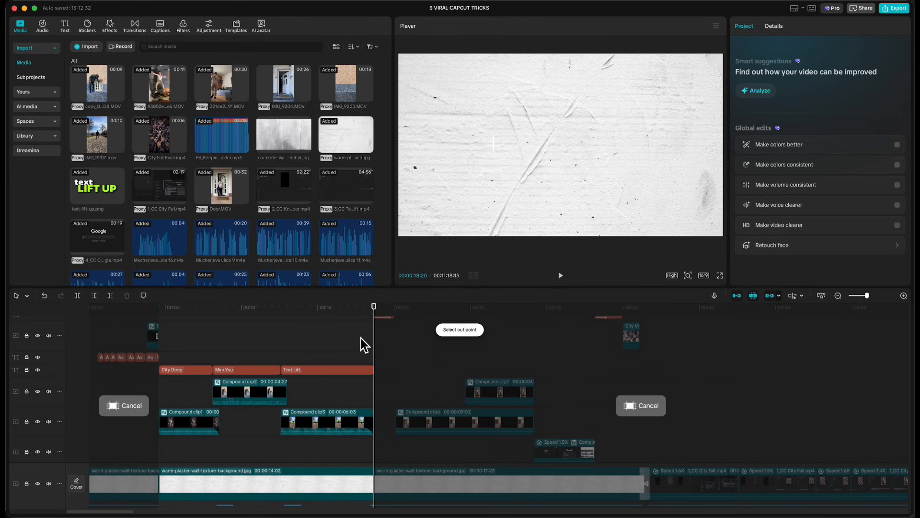
pyautogui.scroll(-3, 238, 403)
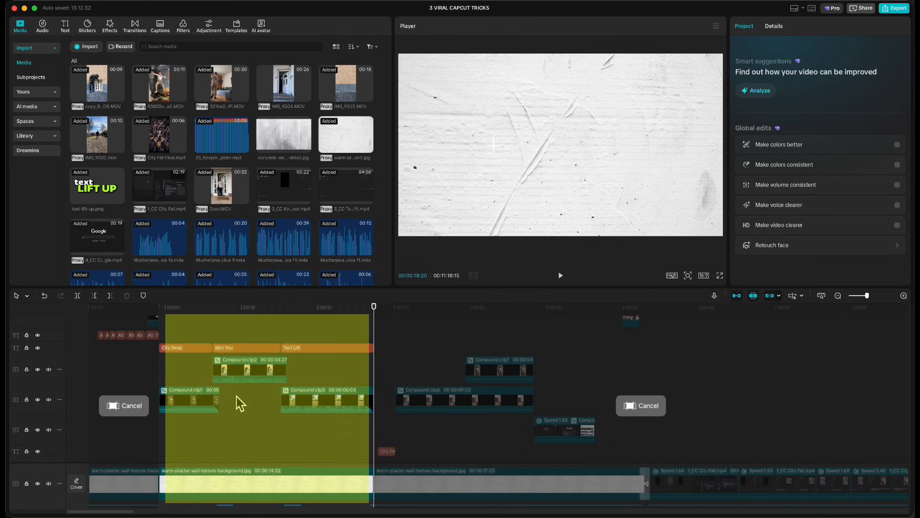
pyautogui.scroll(3, 238, 403)
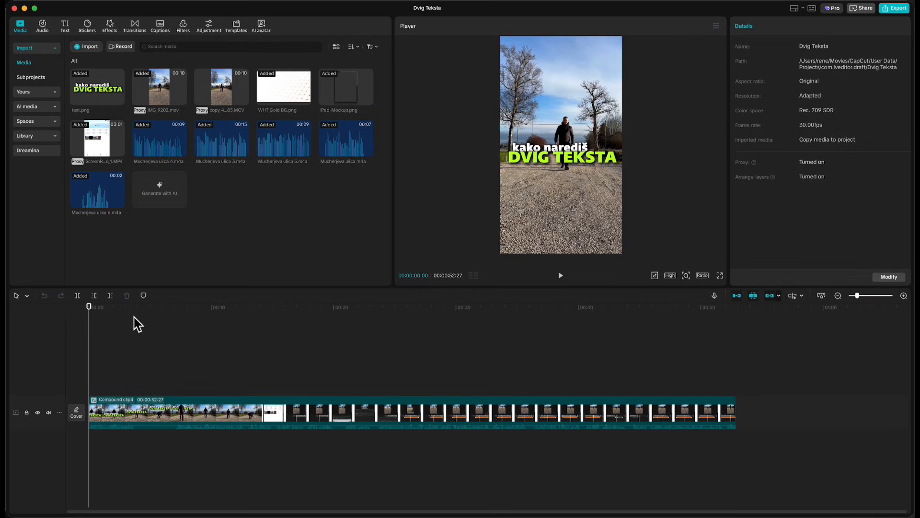
# In the Dvig Teksta project, switch the workspace to the Vertical layout and widen the player to enlarge the portrait video preview
pyautogui.moveTo(92, 320); pyautogui.dragTo(231, 331)
pyautogui.moveTo(163, 329); pyautogui.dragTo(111, 327)
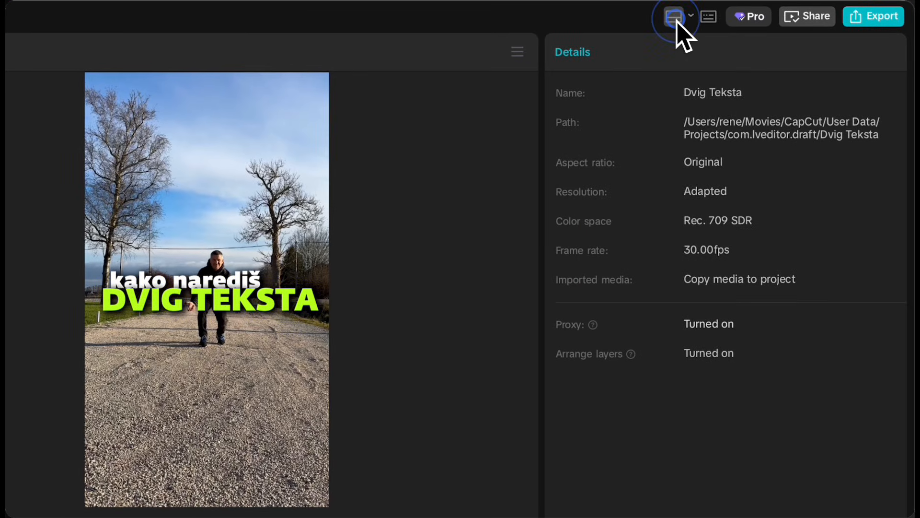
pyautogui.click(796, 10)
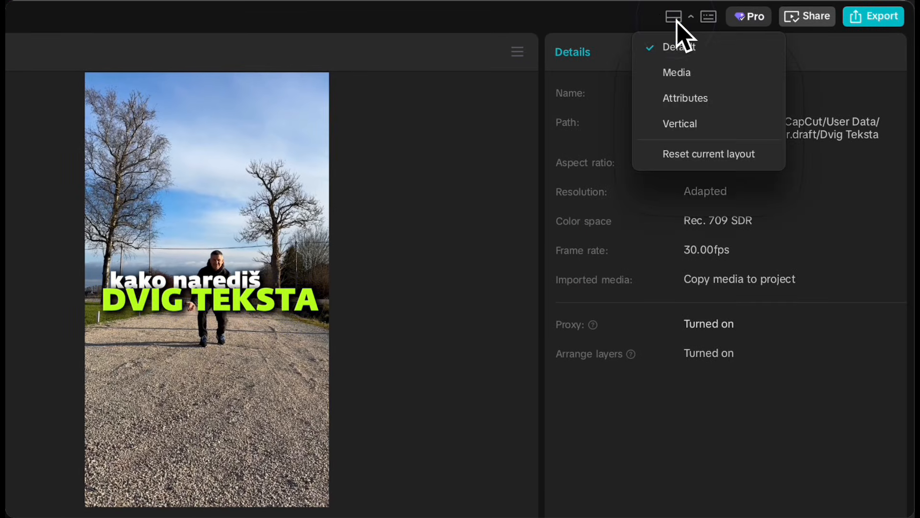
pyautogui.click(679, 124)
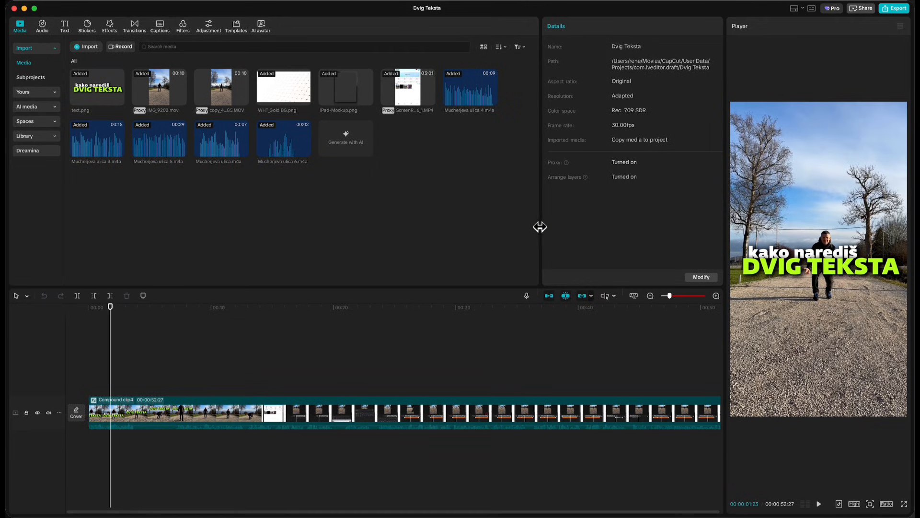
pyautogui.moveTo(540, 227); pyautogui.dragTo(384, 232)
pyautogui.moveTo(708, 214); pyautogui.dragTo(651, 212)
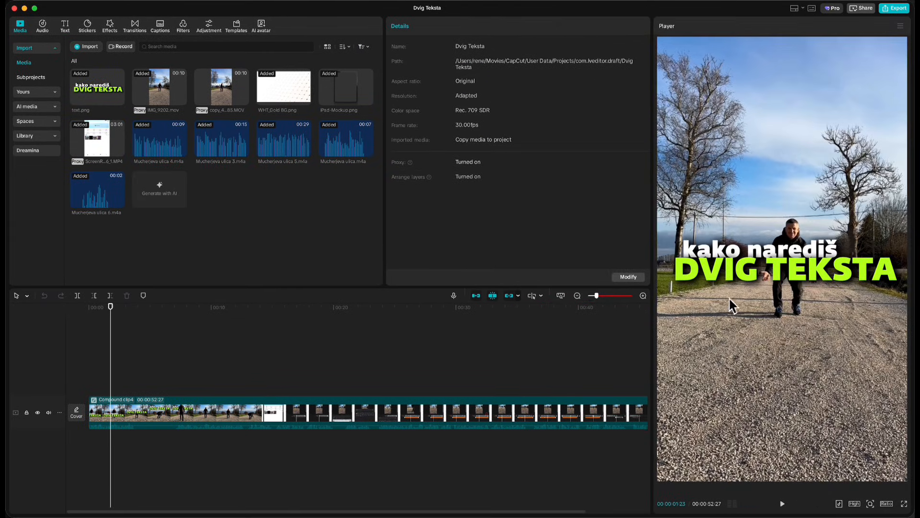
pyautogui.moveTo(113, 318)
pyautogui.mouseDown()
pyautogui.moveTo(102, 317)
pyautogui.moveTo(174, 317)
pyautogui.mouseUp()
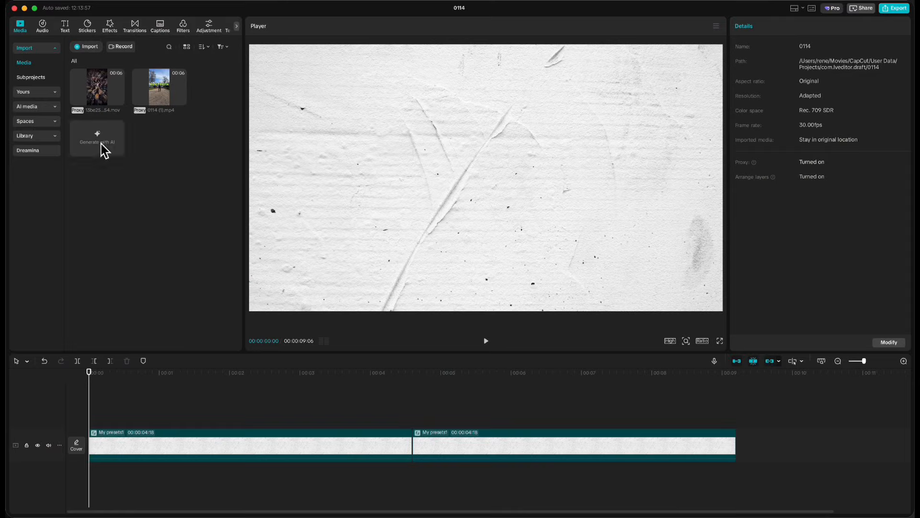
# In project 0114, place the city fall video above the background from the timeline start and trim its end to a 00:00:03:14 duration
pyautogui.moveTo(97, 91); pyautogui.dragTo(94, 412)
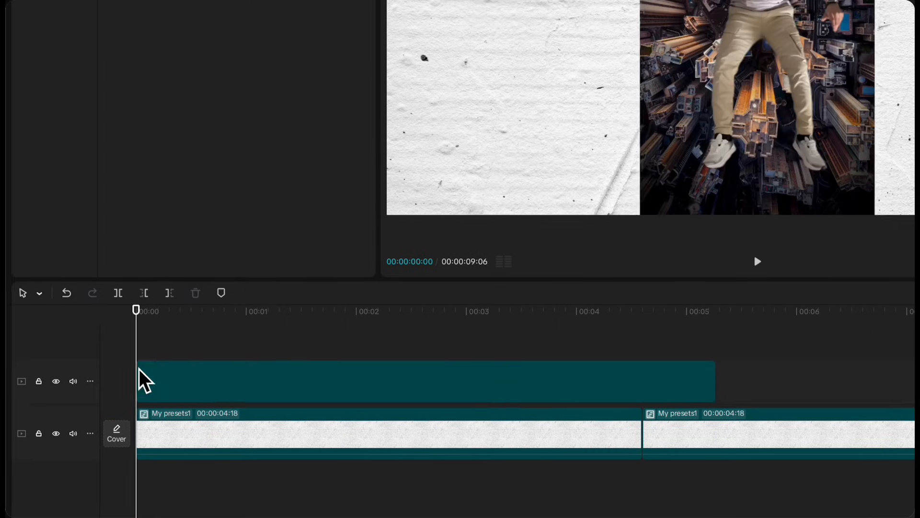
pyautogui.click(499, 361)
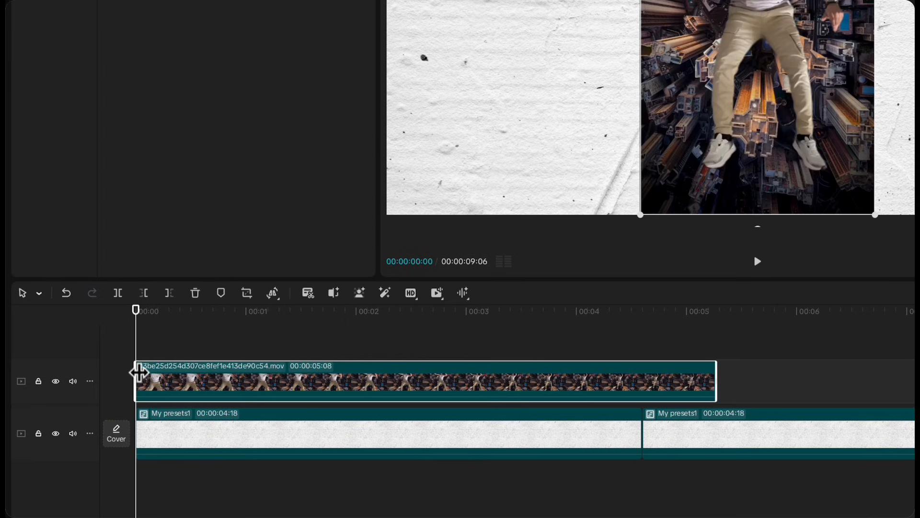
pyautogui.press('w')
pyautogui.moveTo(499, 360); pyautogui.dragTo(306, 343)
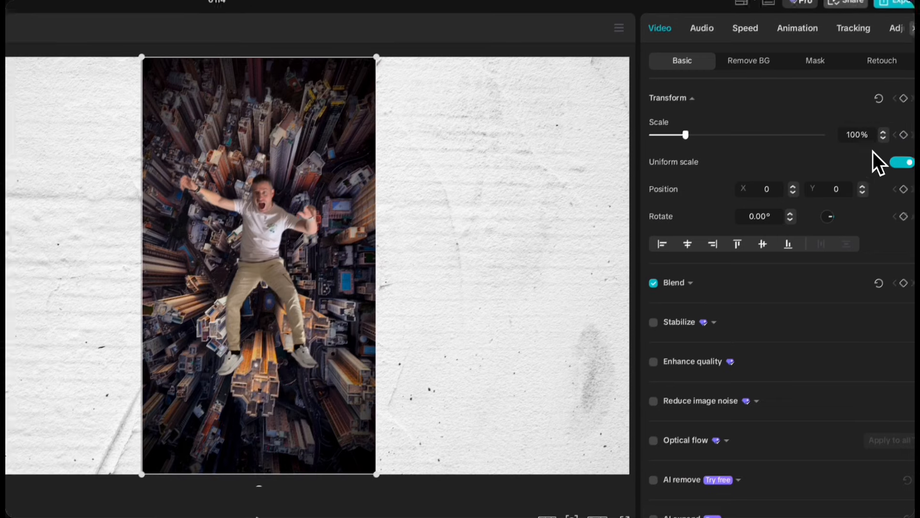
# Scale the city fall clip to 90% and add a rectangle mask stretched to 944 × 1741
pyautogui.click(868, 150)
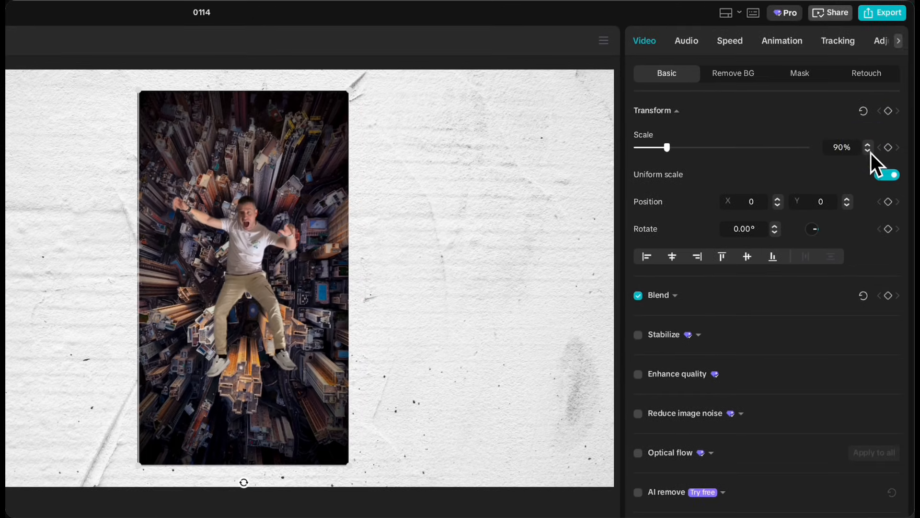
pyautogui.click(802, 74)
pyautogui.click(820, 182)
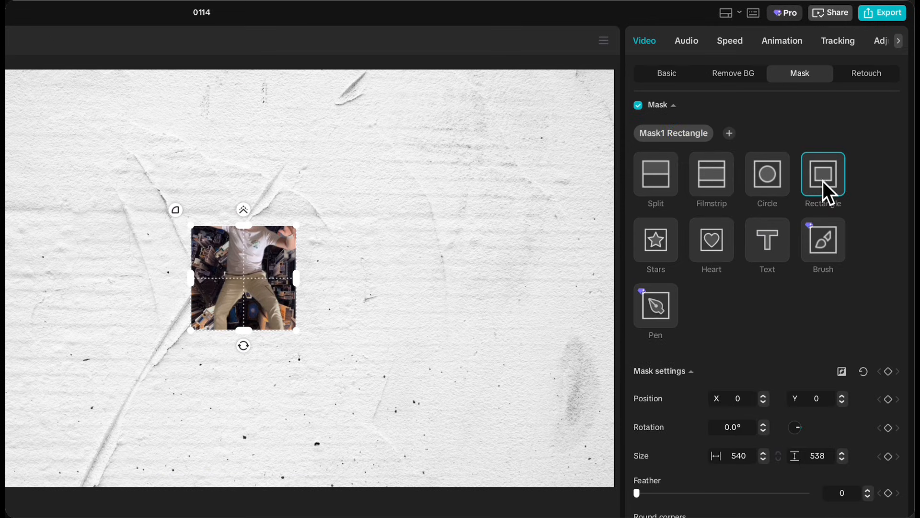
pyautogui.moveTo(243, 226); pyautogui.dragTo(235, 108)
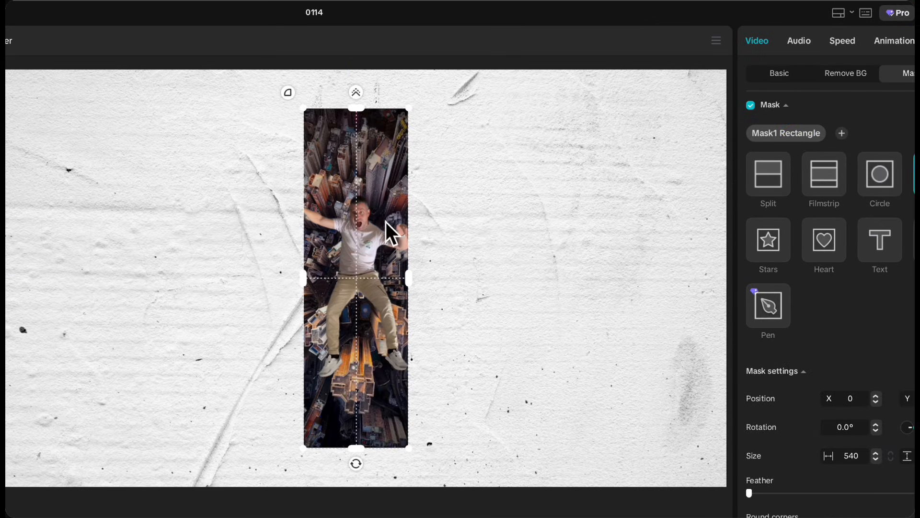
pyautogui.moveTo(408, 278); pyautogui.dragTo(450, 280)
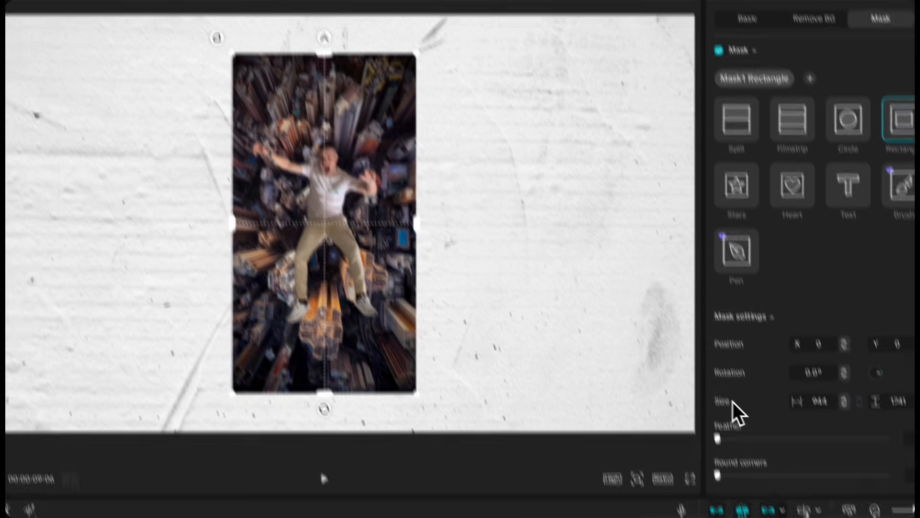
# Set the rectangle mask's round corners to 20
pyautogui.click(843, 343)
pyautogui.write('20')
pyautogui.press('Return')
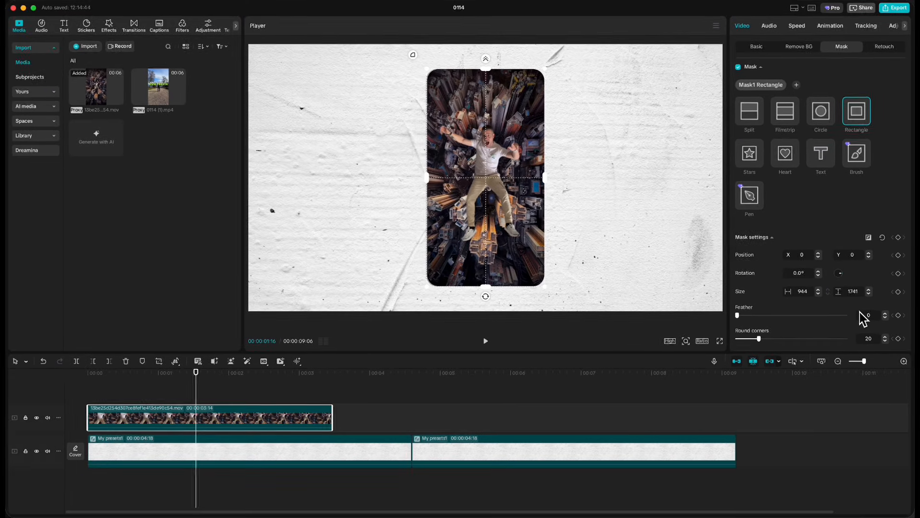
# Keyframe the city fall clip's transform so it slides into the centre from outside the frame within the first few frames
pyautogui.moveTo(214, 386); pyautogui.dragTo(68, 385)
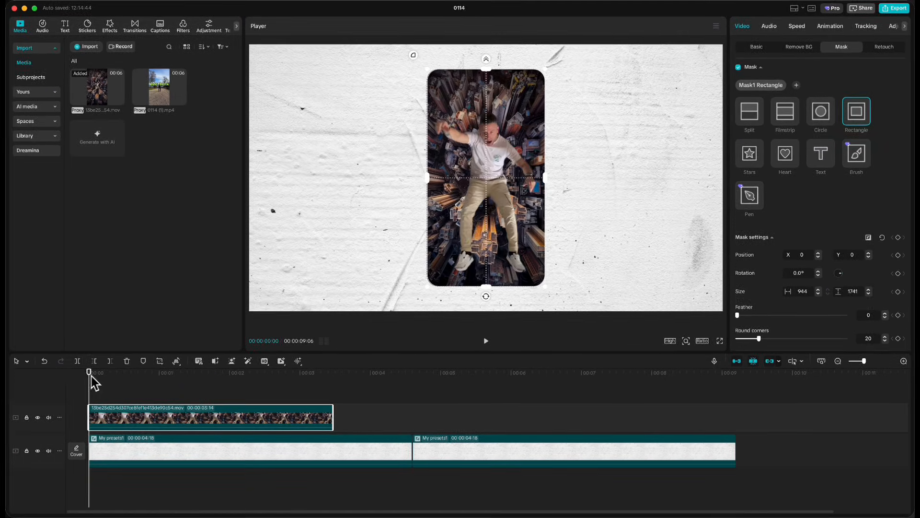
pyautogui.click(757, 49)
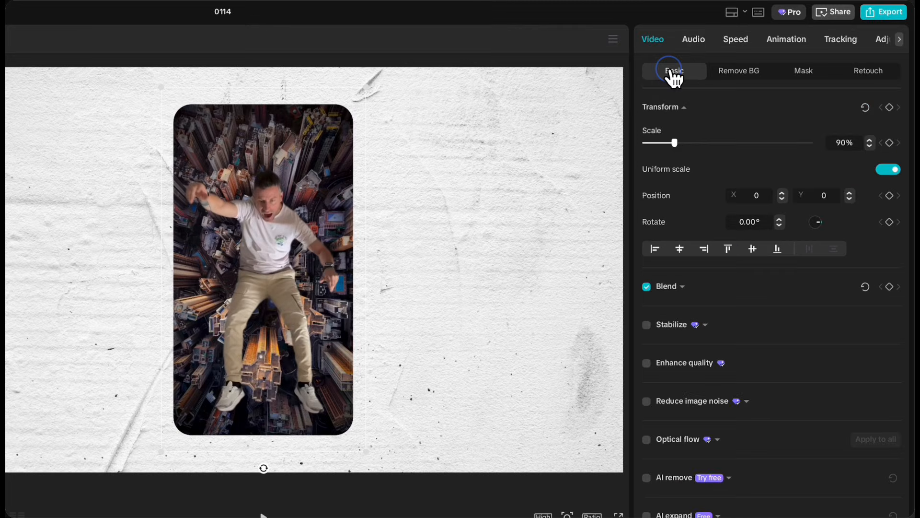
pyautogui.click(890, 108)
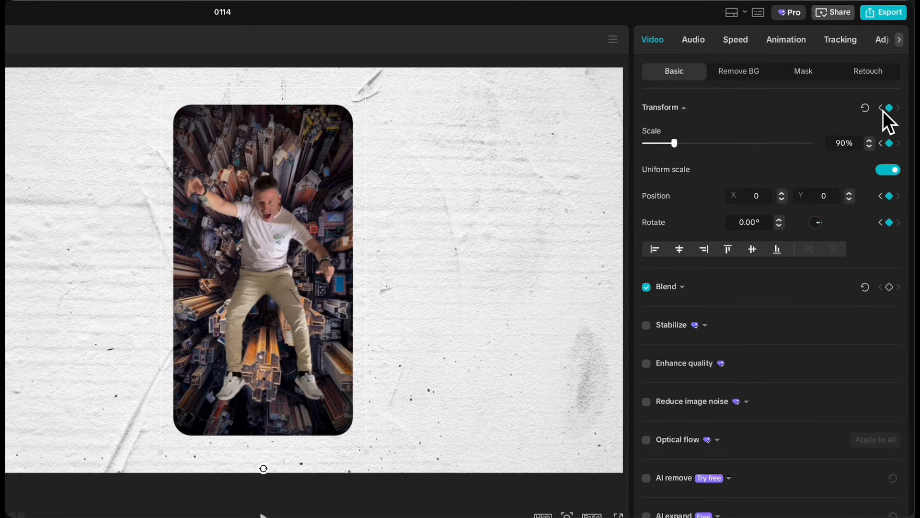
pyautogui.moveTo(243, 336); pyautogui.dragTo(566, 323)
pyautogui.moveTo(596, 257); pyautogui.dragTo(715, 257)
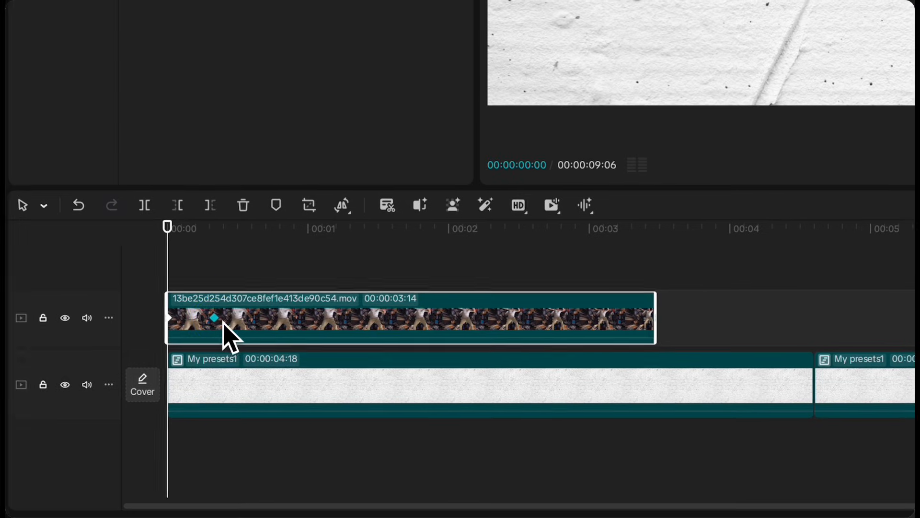
# Change the easing at the city fall clip's second keyframe and play the slide-in from the timeline start
pyautogui.rightClick(133, 377)
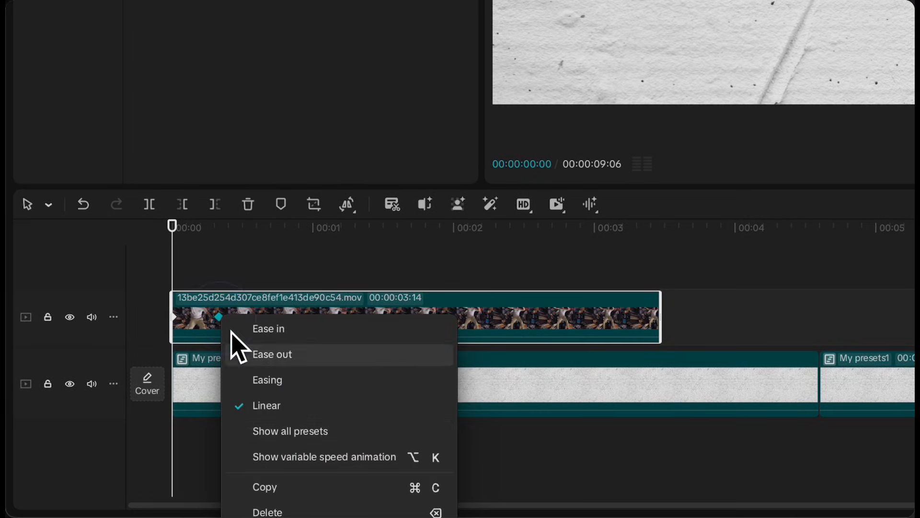
pyautogui.click(187, 459)
pyautogui.click(219, 497)
pyautogui.click(304, 252)
pyautogui.moveTo(205, 272); pyautogui.dragTo(153, 240)
pyautogui.press('space')
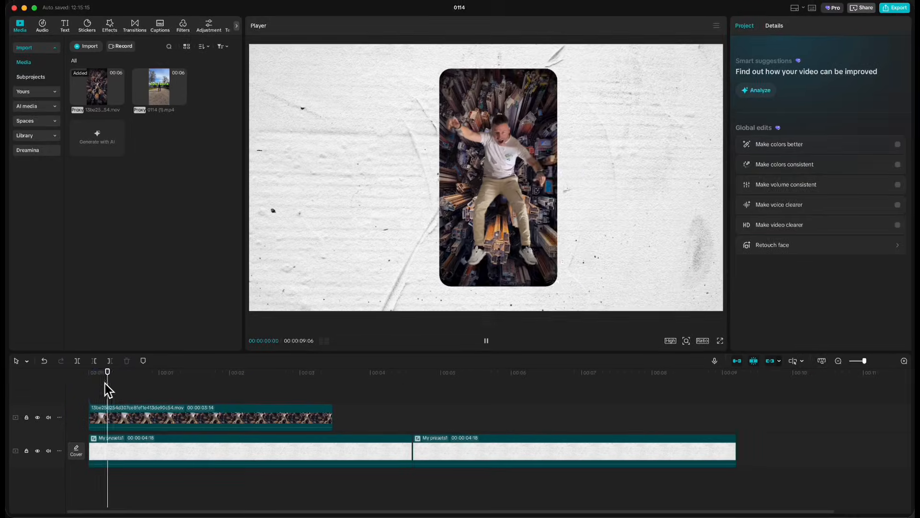
pyautogui.press('space')
# Place 0114 (1).mp4 on the track above the background, starting at 00:00:04:18 where the second background begins
pyautogui.moveTo(174, 382); pyautogui.dragTo(424, 402)
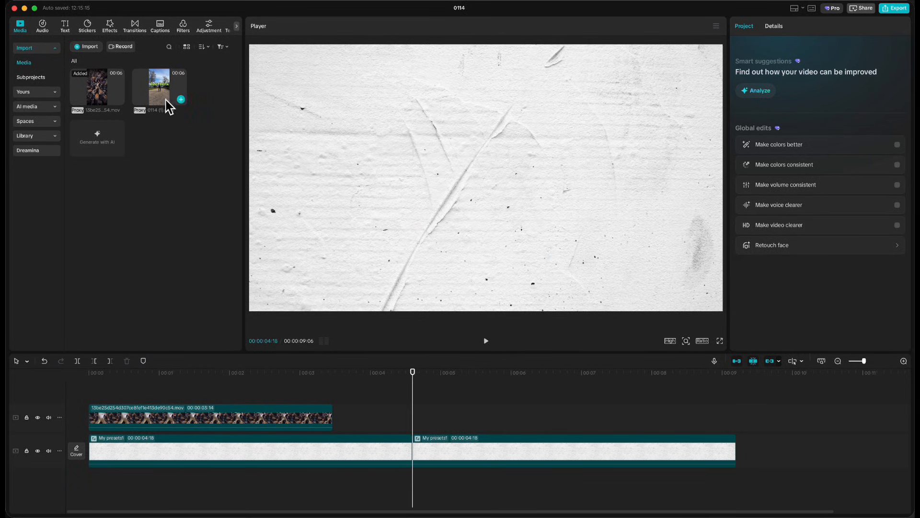
pyautogui.moveTo(413, 376); pyautogui.dragTo(416, 422)
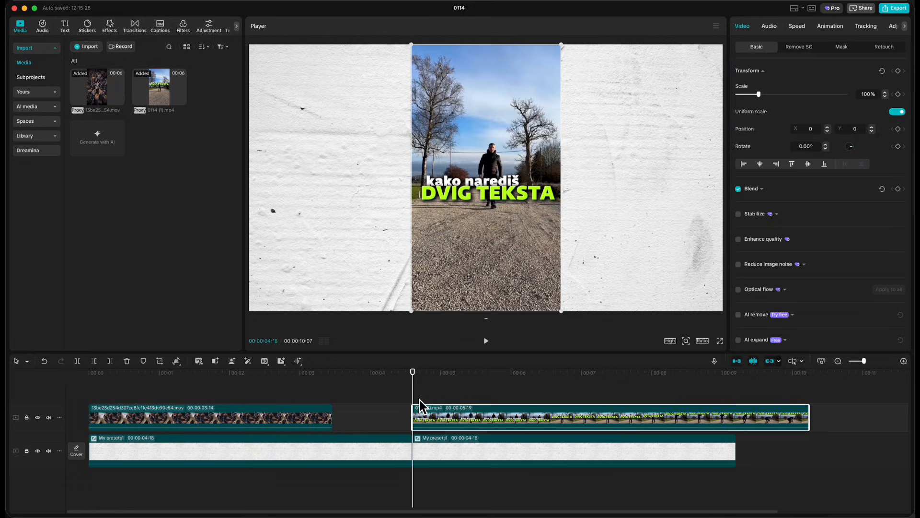
# Copy the attributes of the masked and animated city fall clip
pyautogui.moveTo(413, 372); pyautogui.dragTo(172, 397)
pyautogui.click(184, 423)
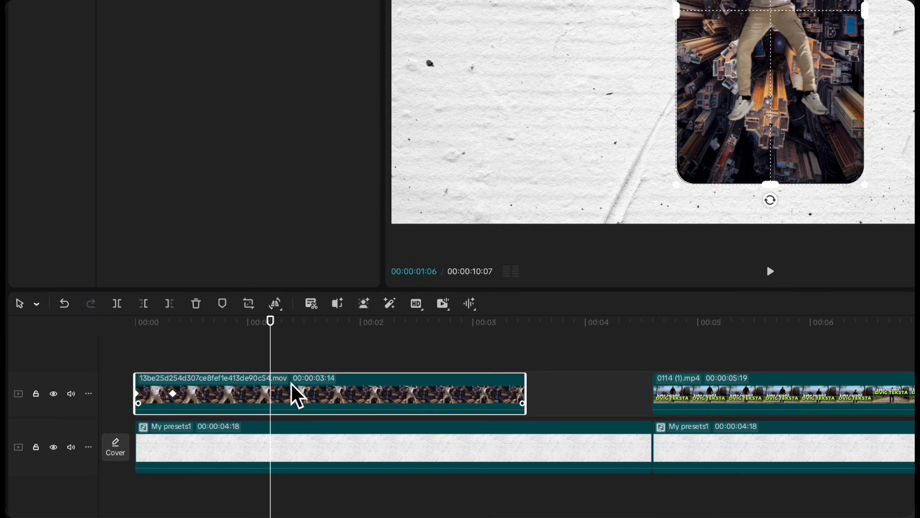
pyautogui.rightClick(294, 402)
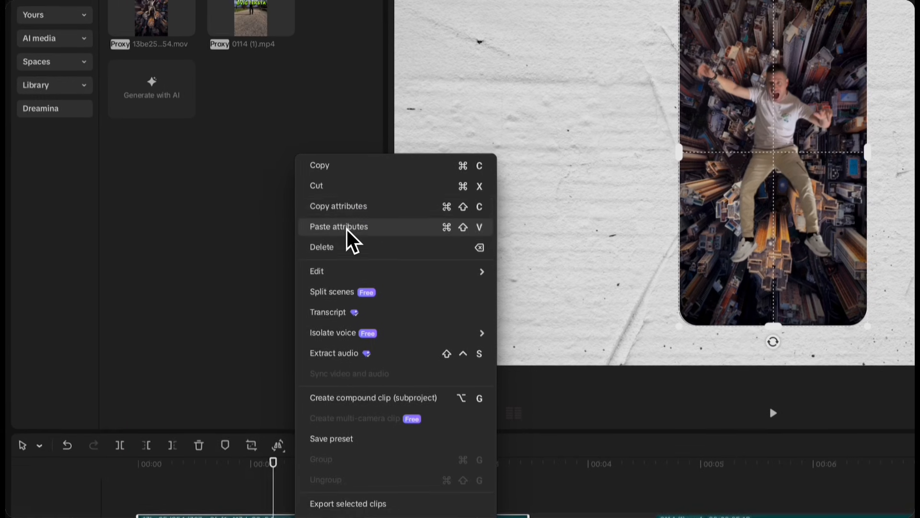
pyautogui.click(350, 68)
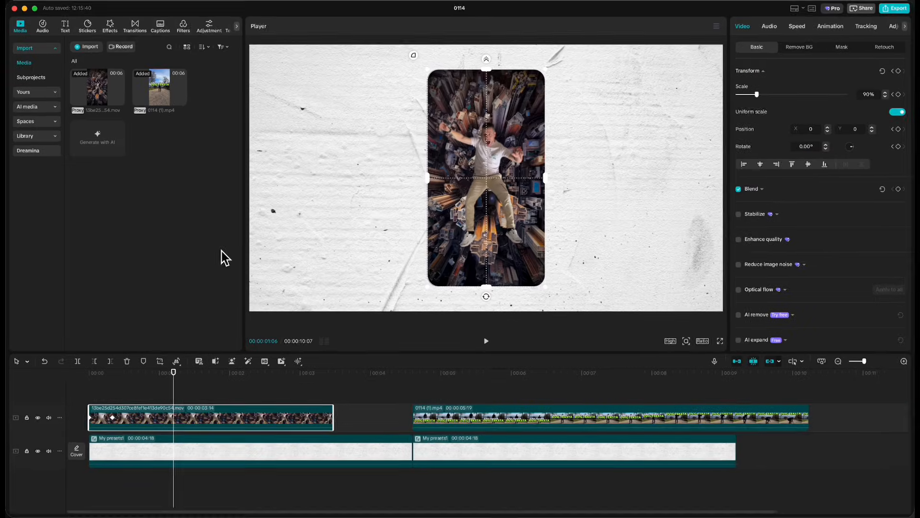
# Paste only the video attributes (location size, blend, canvas and mask) onto 0114 (1).mp4, leaving out audio and maintaining keyframe timing
pyautogui.moveTo(222, 427); pyautogui.dragTo(591, 434)
pyautogui.click(625, 480)
pyautogui.rightClick(606, 392)
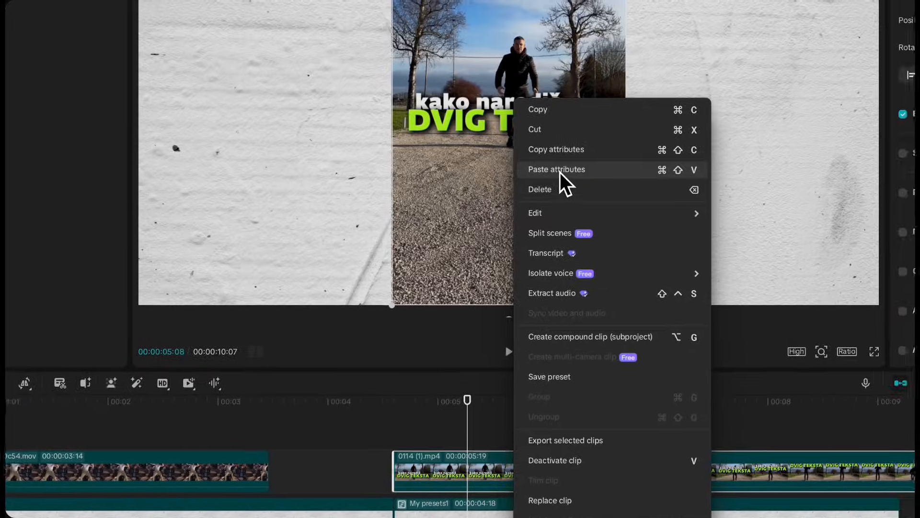
pyautogui.click(560, 170)
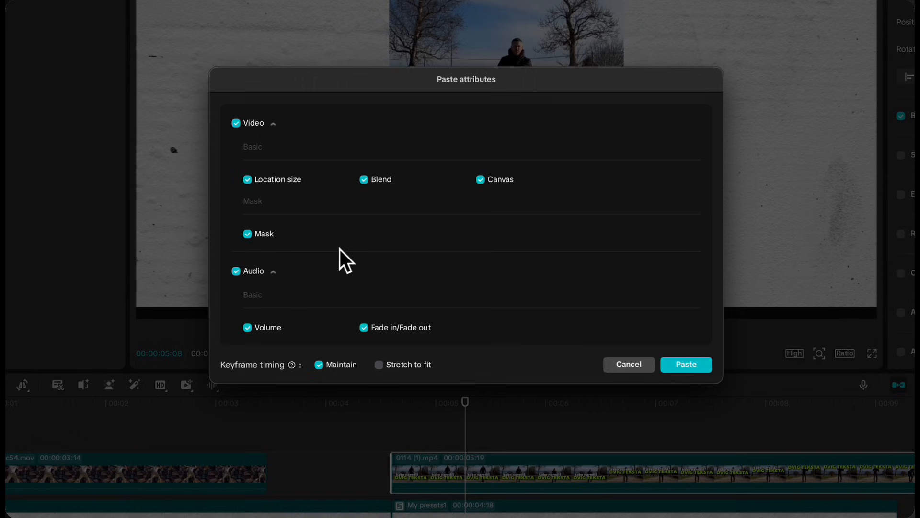
pyautogui.click(238, 272)
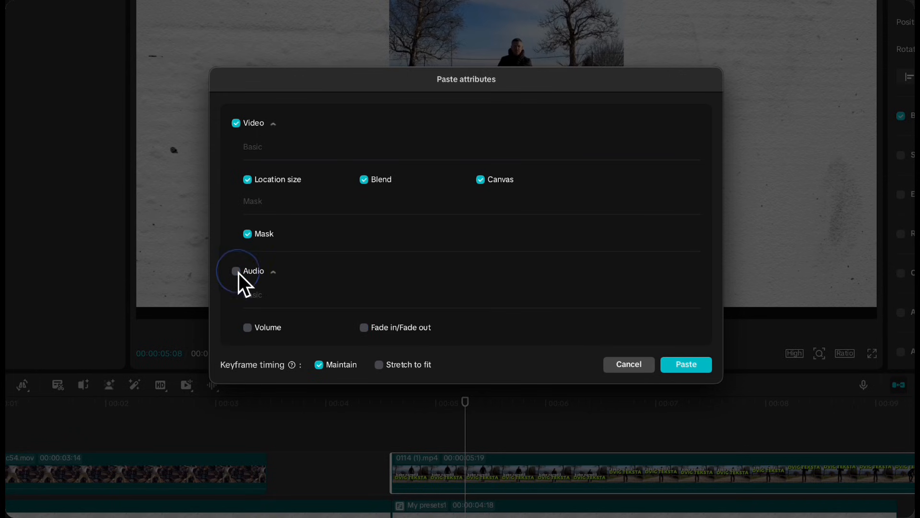
pyautogui.click(684, 368)
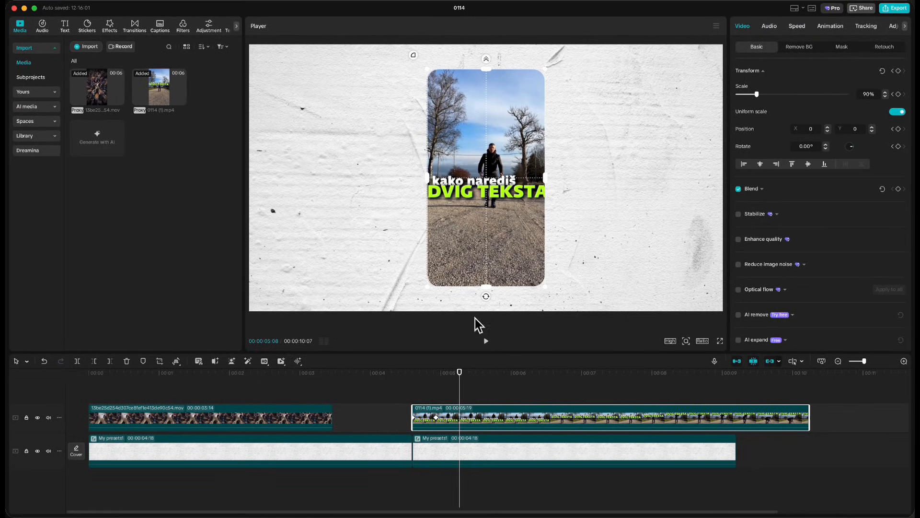
pyautogui.moveTo(460, 373); pyautogui.dragTo(387, 381)
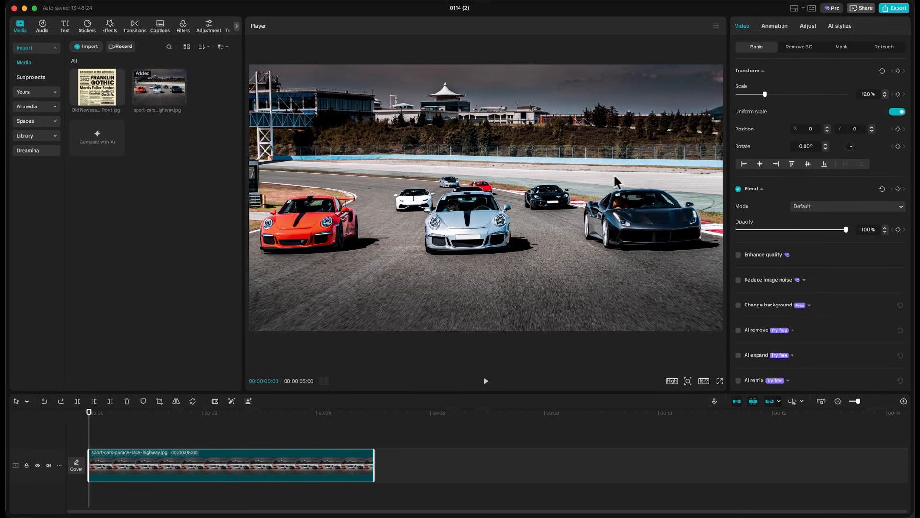
# In project 0114 (2), lower the sports car photo's HSL saturation to -100 for every color except red and raise the red saturation
pyautogui.click(808, 26)
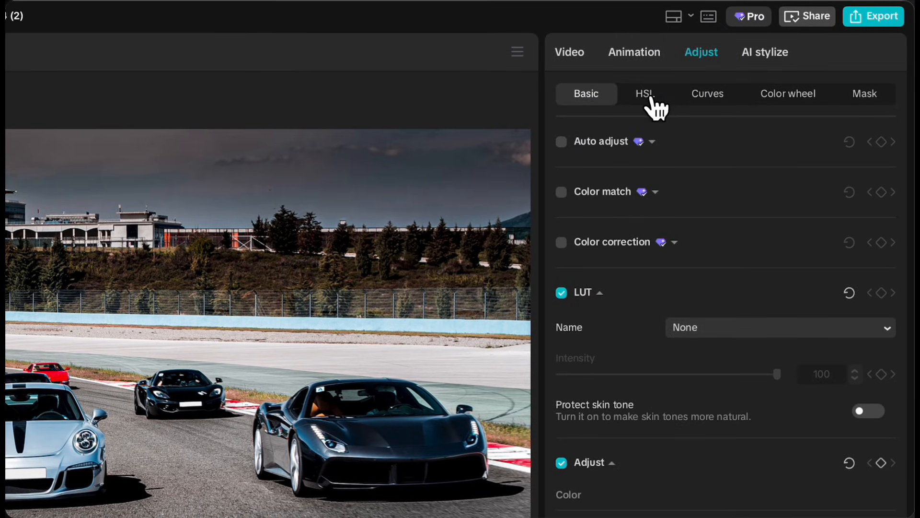
pyautogui.click(648, 96)
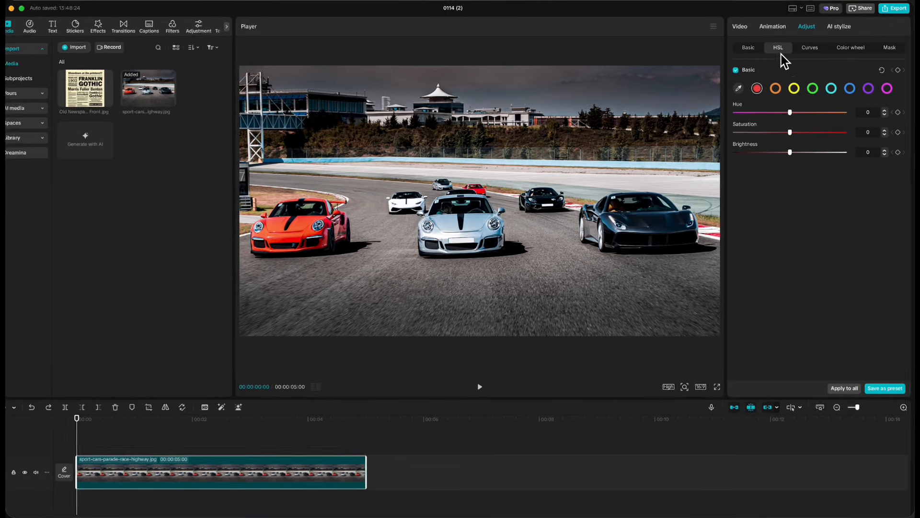
pyautogui.click(777, 87)
pyautogui.moveTo(743, 180); pyautogui.dragTo(623, 194)
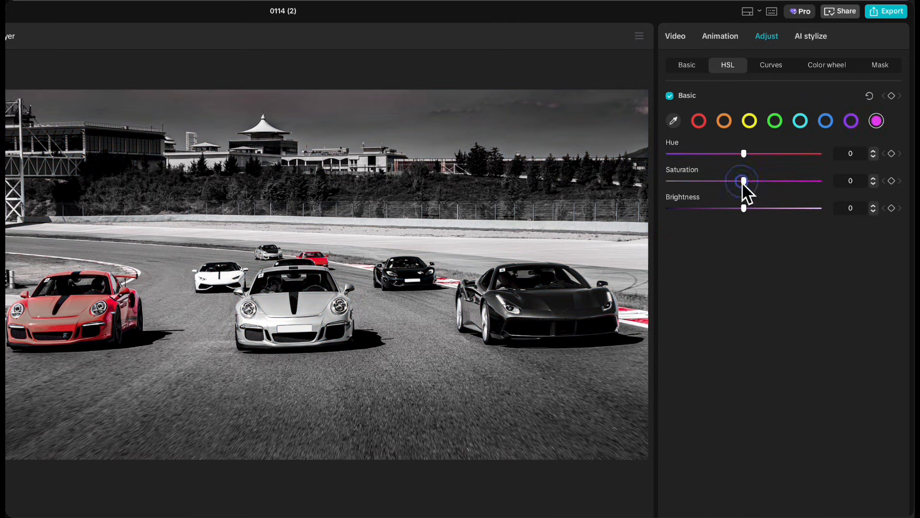
pyautogui.moveTo(744, 181); pyautogui.dragTo(657, 190)
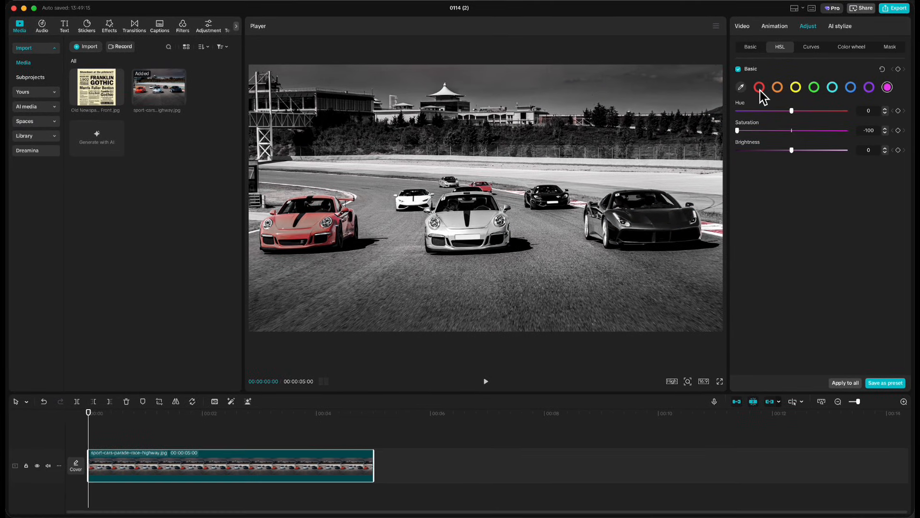
pyautogui.click(760, 88)
pyautogui.moveTo(791, 130); pyautogui.dragTo(813, 131)
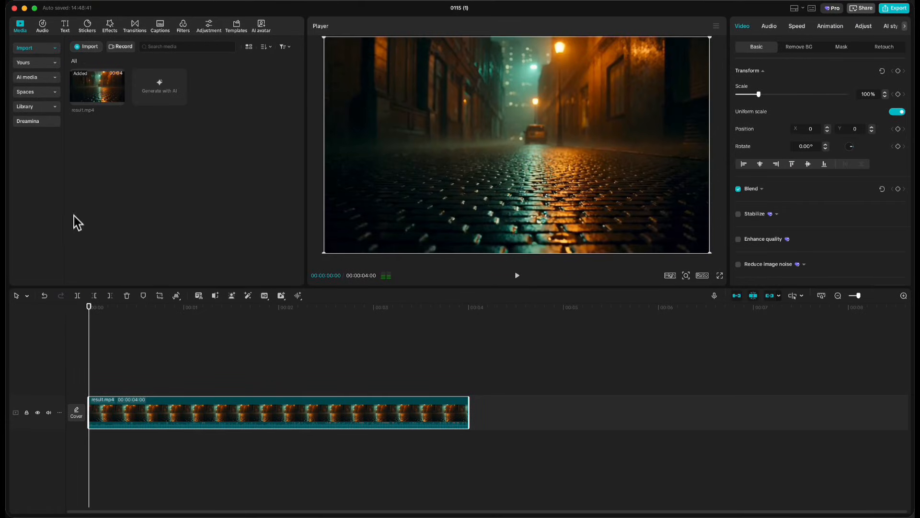
# In project 0115 (1), add a default text reading DARK STREET over the street video and set its font to Amber Dawn
pyautogui.click(65, 26)
pyautogui.click(104, 75)
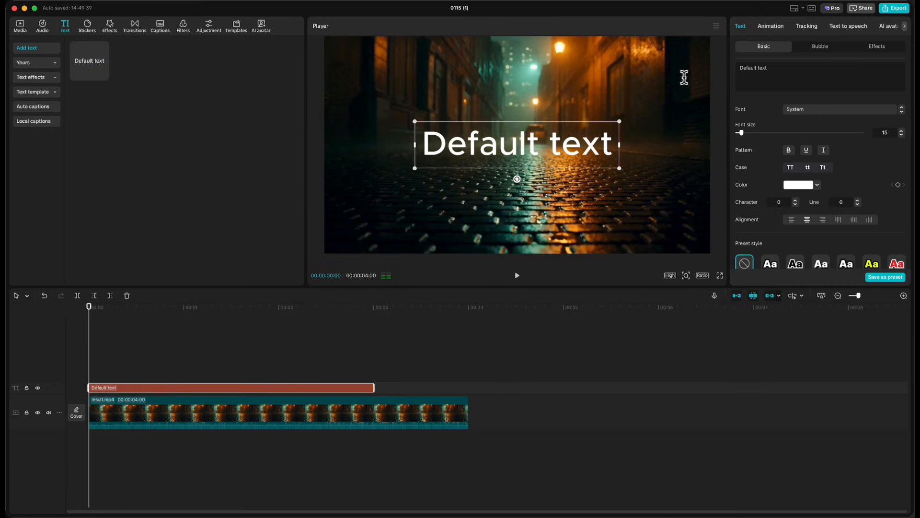
pyautogui.click(775, 68)
pyautogui.write('DARK STREET')
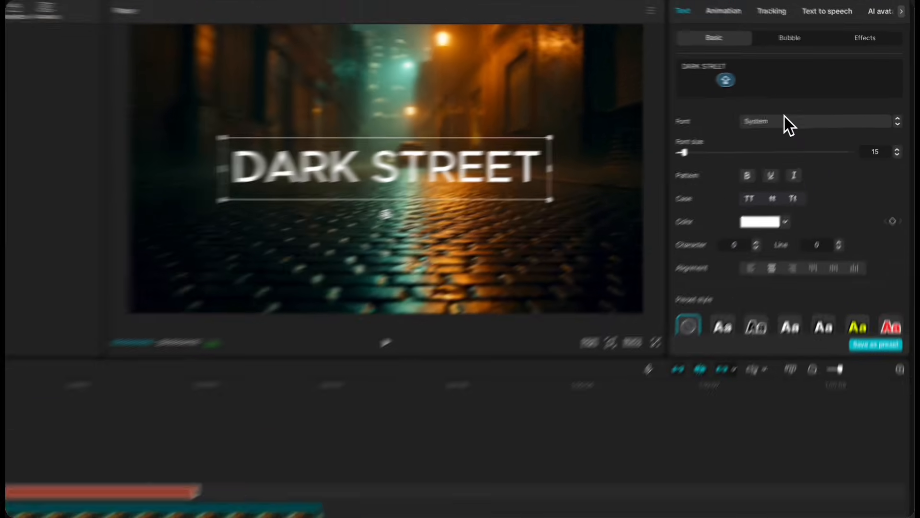
pyautogui.click(784, 119)
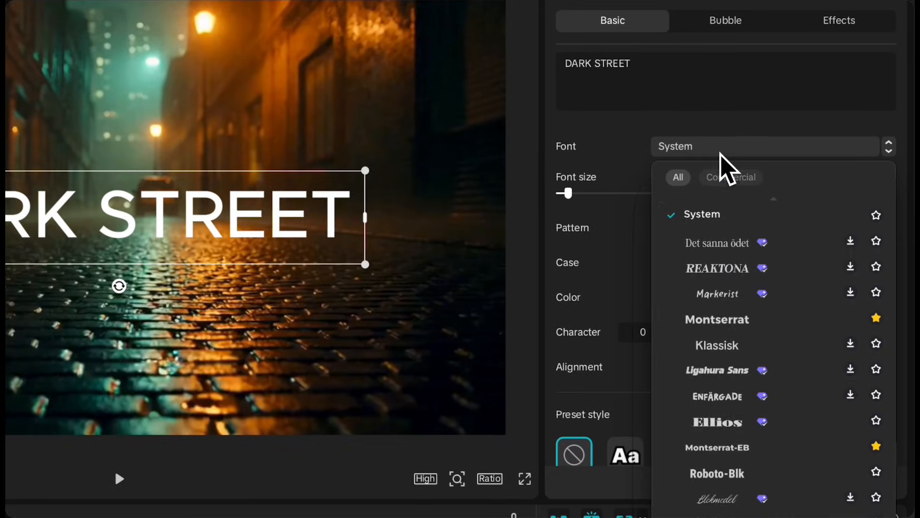
pyautogui.scroll(-5, 755, 174)
pyautogui.scroll(-10, 717, 355)
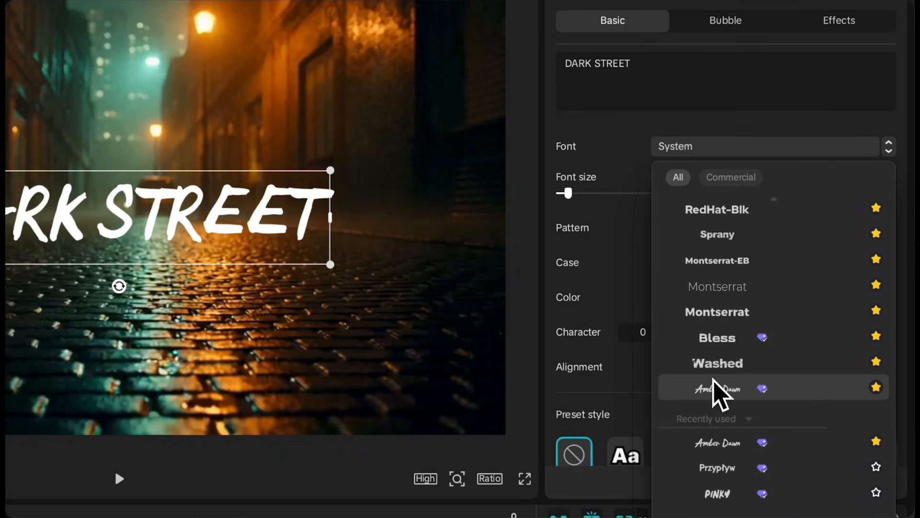
pyautogui.click(714, 386)
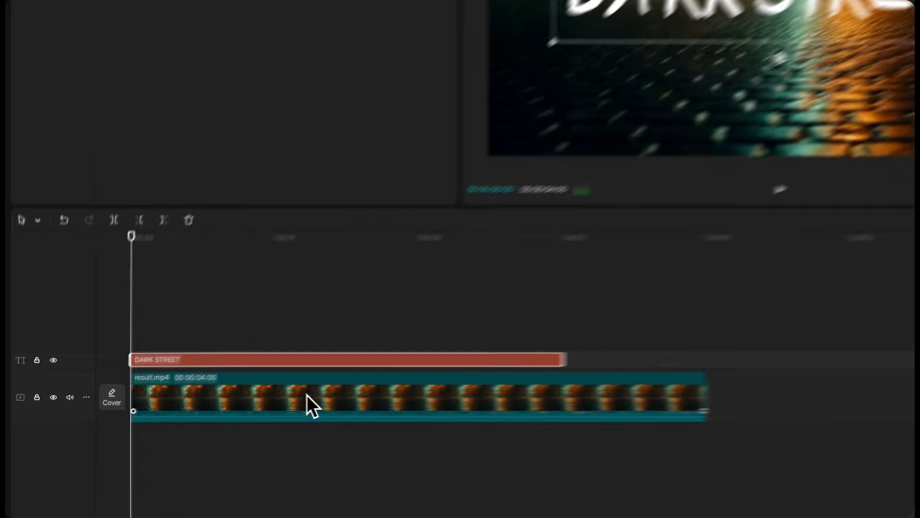
# Convert the DARK STREET text into a compound clip, search the effects for backdrop and apply Backdrop Shine to the clip
pyautogui.rightClick(133, 389)
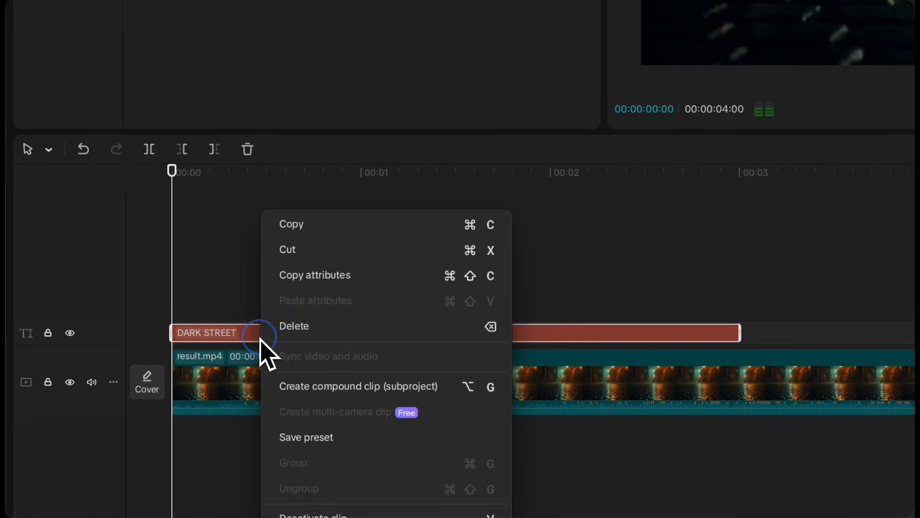
pyautogui.click(312, 387)
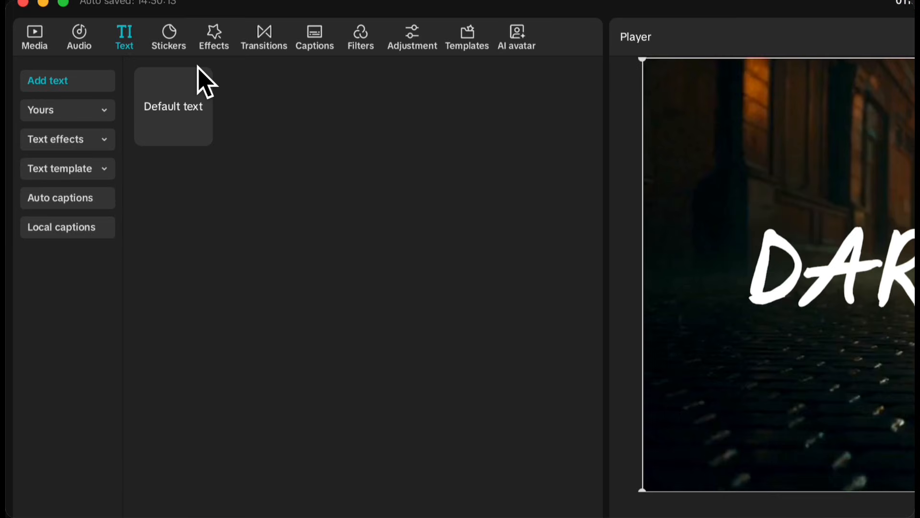
pyautogui.click(214, 50)
pyautogui.click(213, 91)
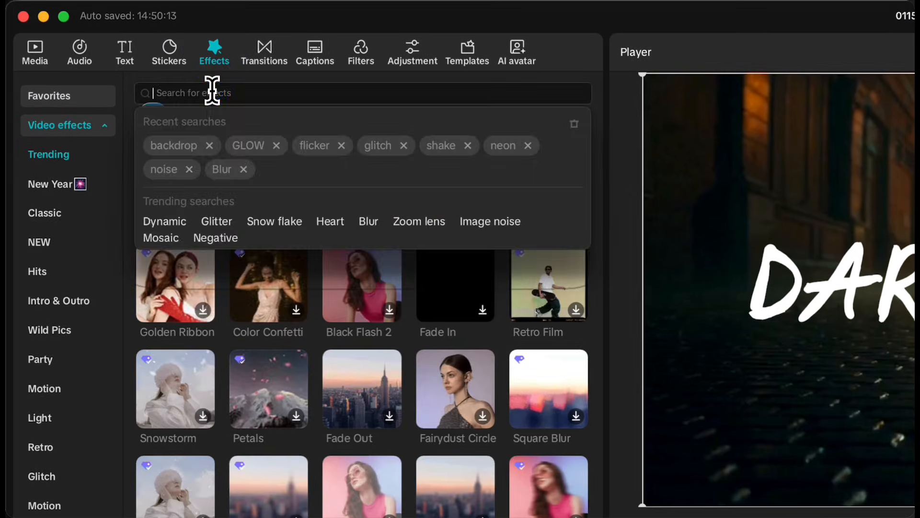
pyautogui.click(182, 146)
pyautogui.moveTo(187, 165)
pyautogui.moveTo(190, 192); pyautogui.dragTo(198, 517)
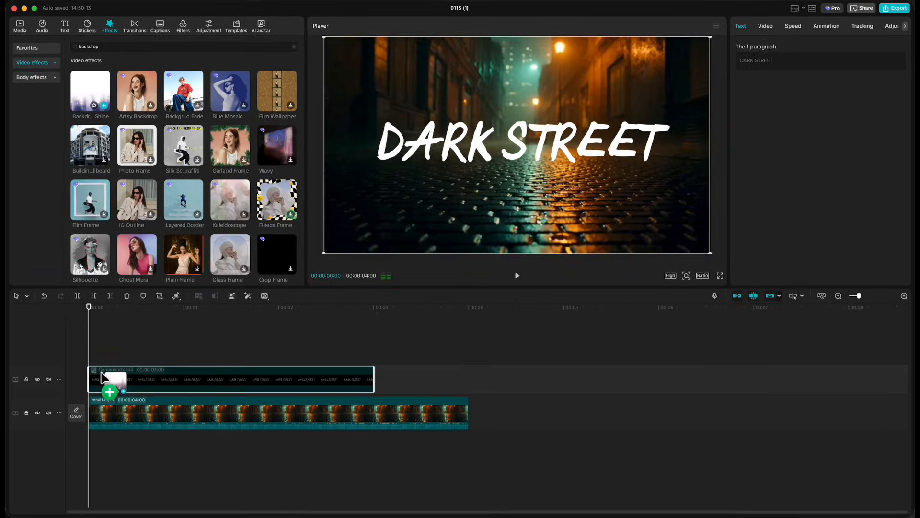
pyautogui.moveTo(102, 377); pyautogui.dragTo(104, 381)
pyautogui.click(98, 337)
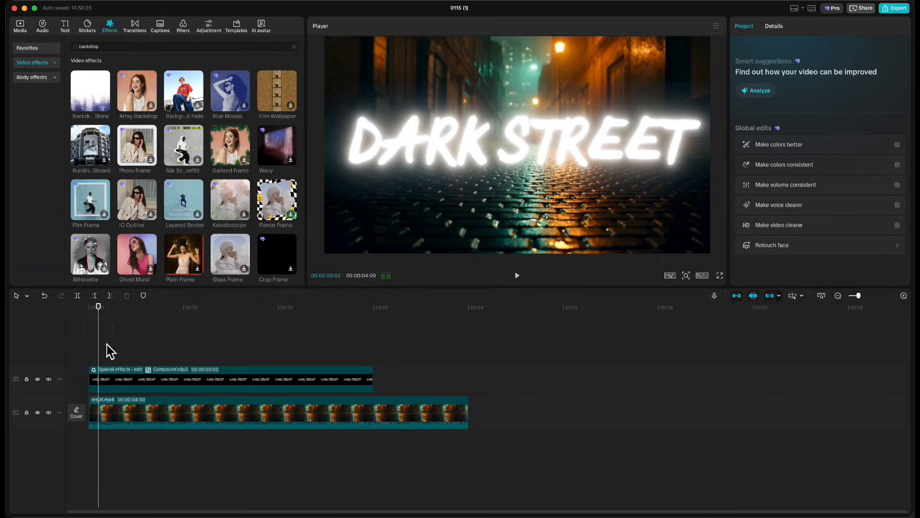
# Nest the glowing DARK STREET clip with its effect into a new compound clip
pyautogui.rightClick(123, 379)
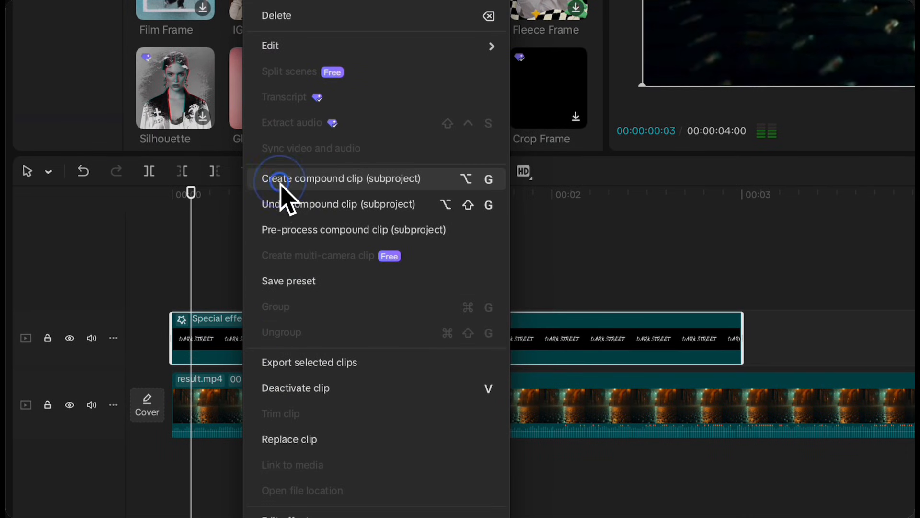
pyautogui.click(283, 181)
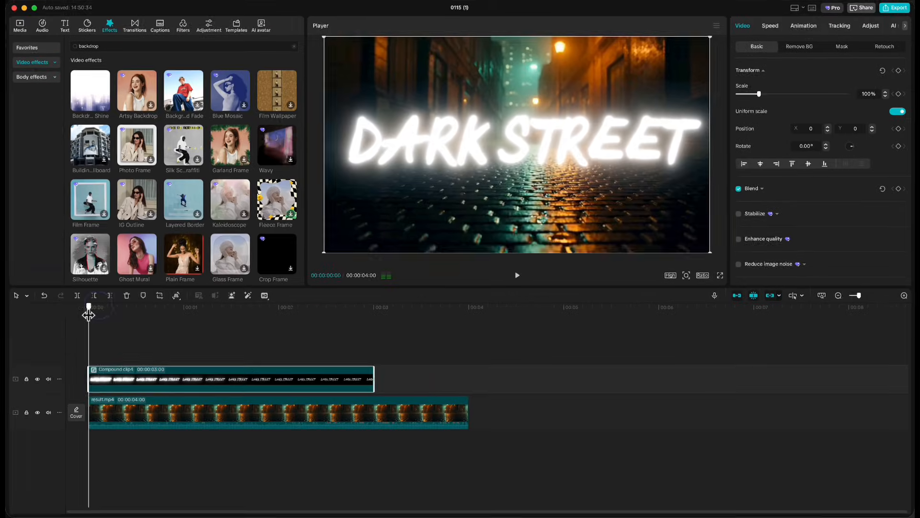
# Split the upper compound clip at every frame from 00:00:00:25 through 00:00:01:06
pyautogui.moveTo(106, 297); pyautogui.dragTo(181, 305)
pyautogui.click(903, 295)
pyautogui.click(904, 295)
pyautogui.press('super+b')
pyautogui.press('Right')
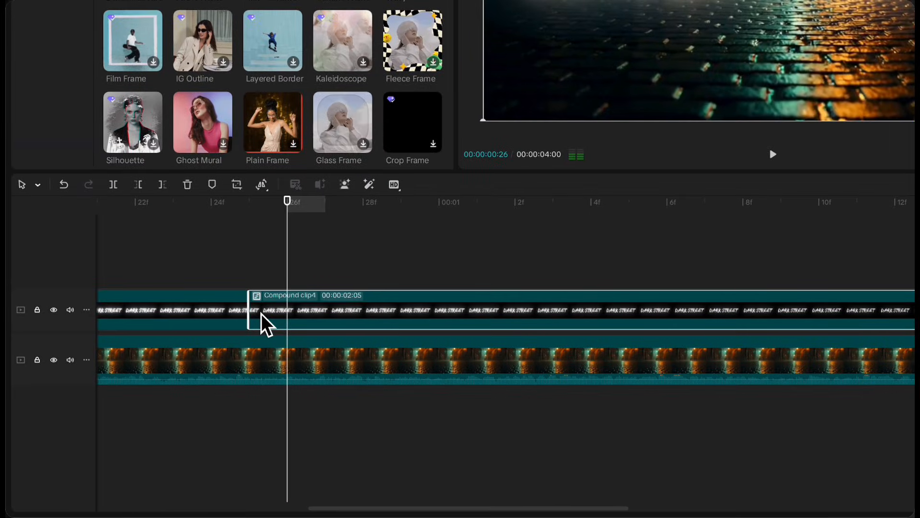
pyautogui.press('Right')
pyautogui.press('super+b')
pyautogui.press('Right')
pyautogui.press('super+b')
pyautogui.press('Right')
pyautogui.press('super+b')
pyautogui.press('Right')
pyautogui.press('super+b')
pyautogui.press('Right')
pyautogui.press('super+b')
pyautogui.press('Right')
pyautogui.press('super+b')
pyautogui.press('Right')
pyautogui.press('super+b')
pyautogui.press('Right')
pyautogui.press('super+b')
pyautogui.press('Right')
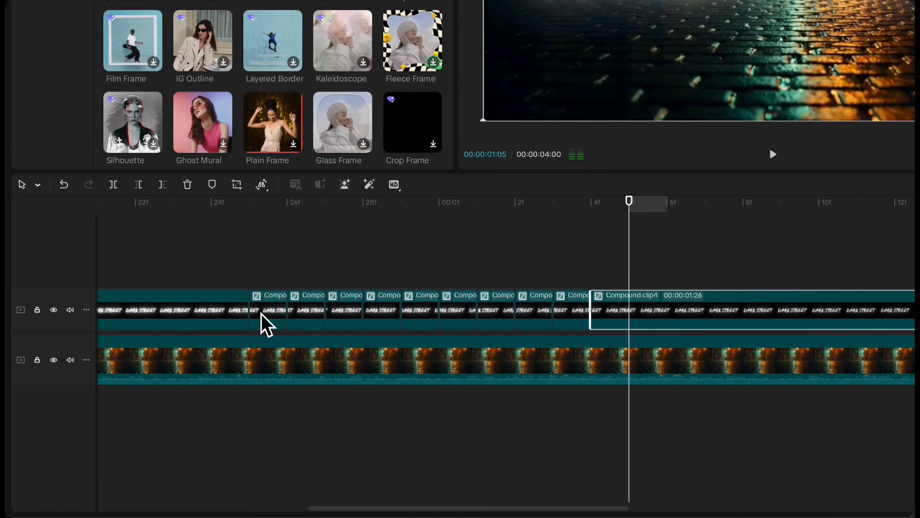
pyautogui.press('super+b')
pyautogui.press('Right')
pyautogui.press('super+b')
# Delete every second one-frame piece of the title clip, starting with the piece at frame 25
pyautogui.click(206, 232)
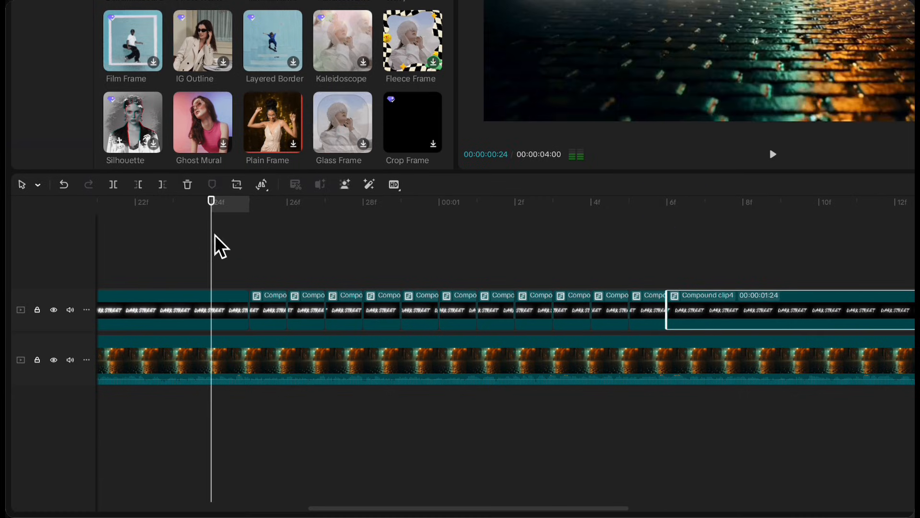
pyautogui.click(279, 326)
pyautogui.press('BackSpace')
pyautogui.click(344, 323)
pyautogui.press('BackSpace')
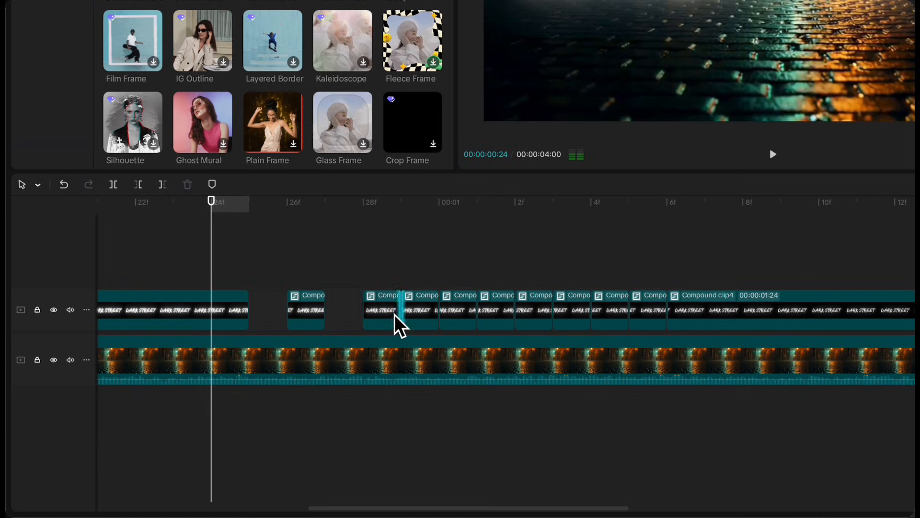
pyautogui.click(420, 324)
pyautogui.press('BackSpace')
pyautogui.click(636, 321)
pyautogui.press('BackSpace')
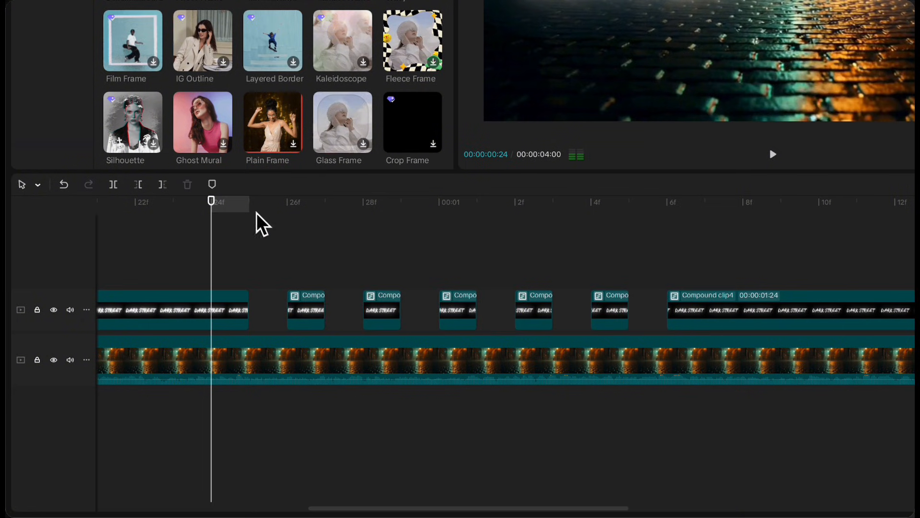
# Add the favorite sound effect Glitch noise(1115580) at 00:00:00:25, where the first title gap begins
pyautogui.moveTo(214, 215); pyautogui.dragTo(258, 232)
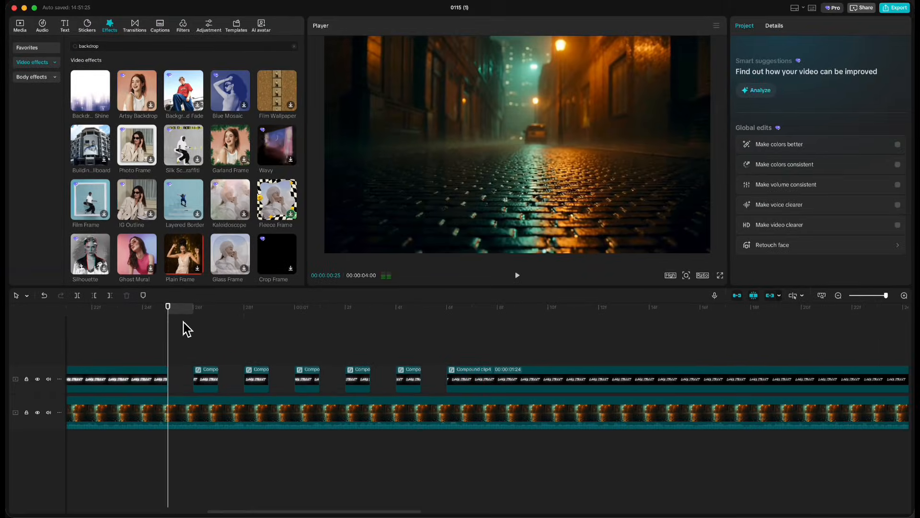
pyautogui.click(42, 26)
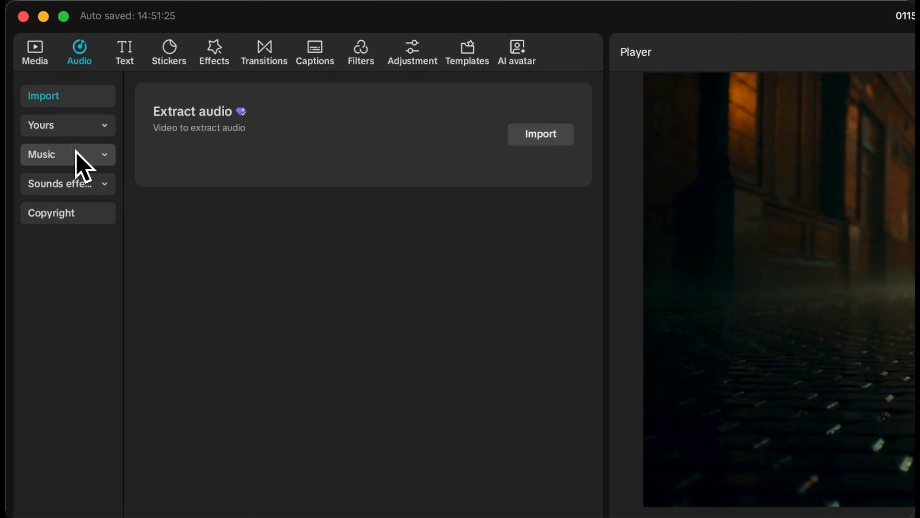
pyautogui.click(74, 183)
pyautogui.click(66, 125)
pyautogui.click(212, 102)
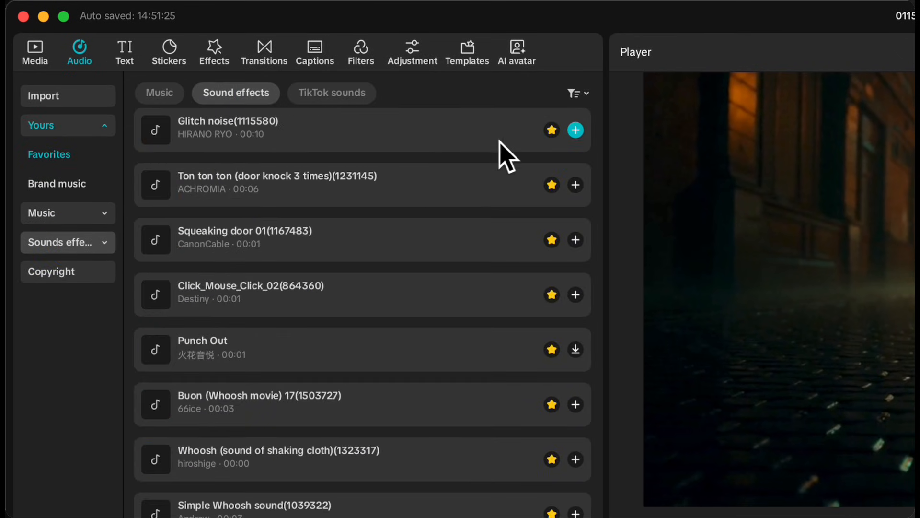
pyautogui.click(575, 130)
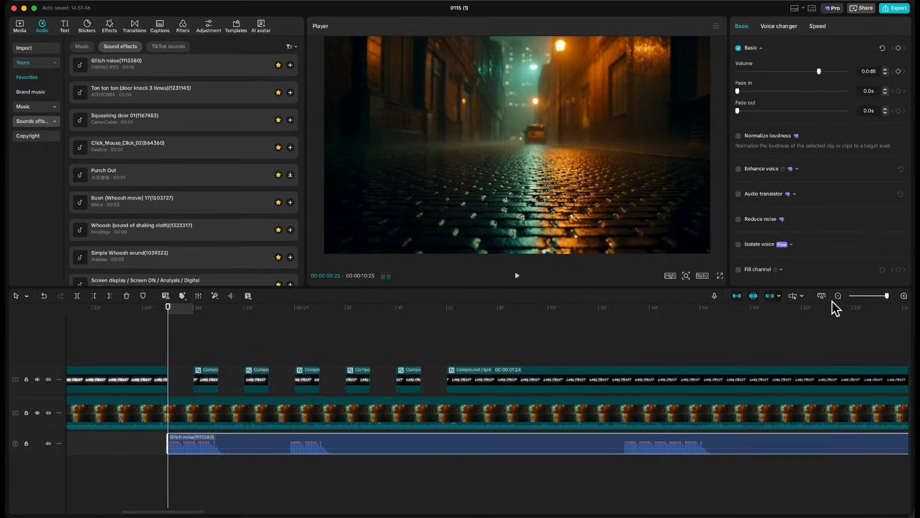
pyautogui.click(837, 296)
pyautogui.moveTo(175, 321); pyautogui.dragTo(432, 351)
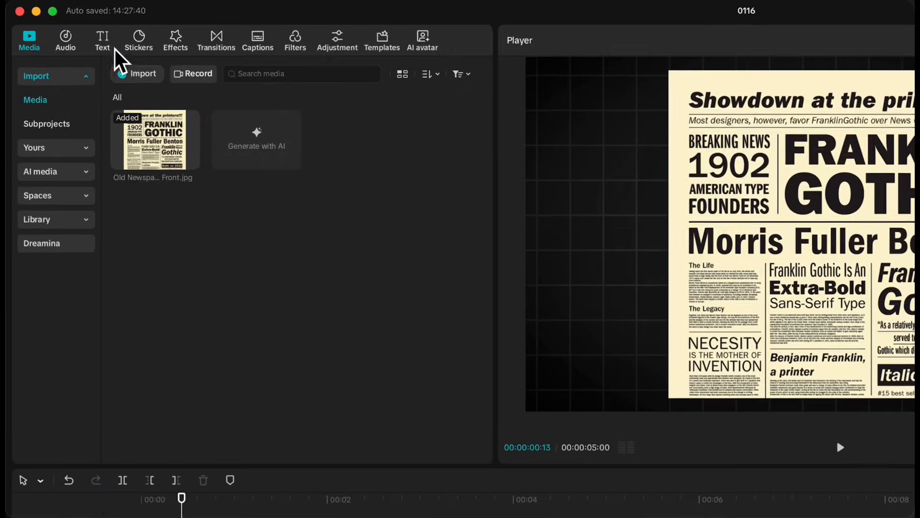
# In project 0116, add a default text above the newspaper clip at 00:00:00:13 and extend it to the newspaper clip's end
pyautogui.click(66, 26)
pyautogui.moveTo(84, 57)
pyautogui.click(167, 128)
pyautogui.moveTo(462, 443); pyautogui.dragTo(501, 280)
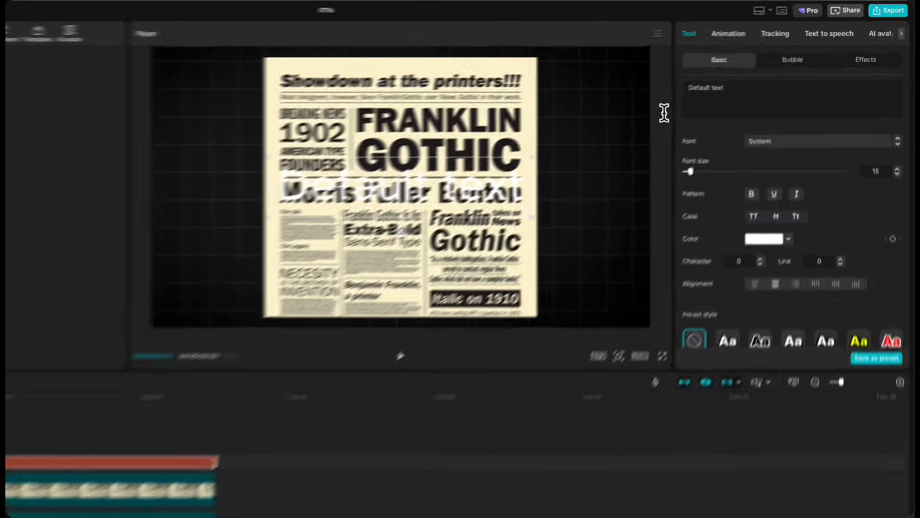
# Replace the default text with a single hyphen and color it red, FF0000
pyautogui.moveTo(791, 55); pyautogui.dragTo(731, 62)
pyautogui.write('-')
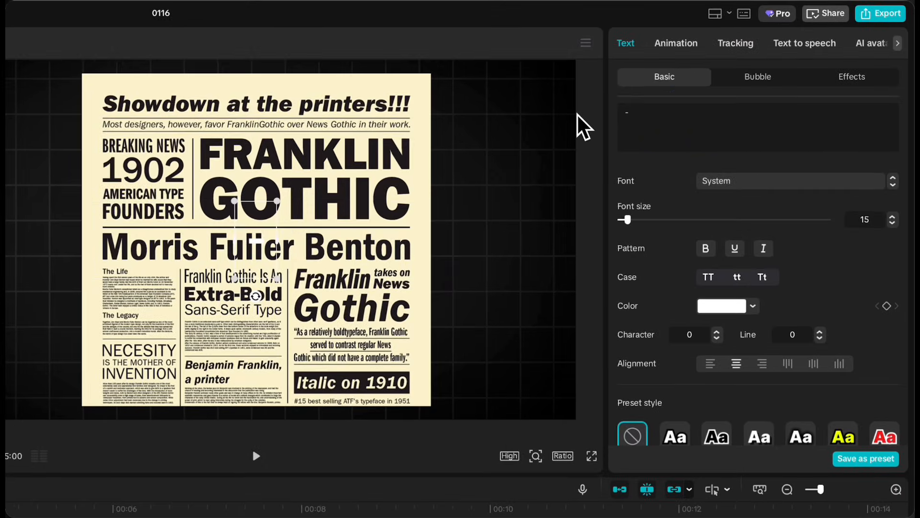
pyautogui.click(730, 306)
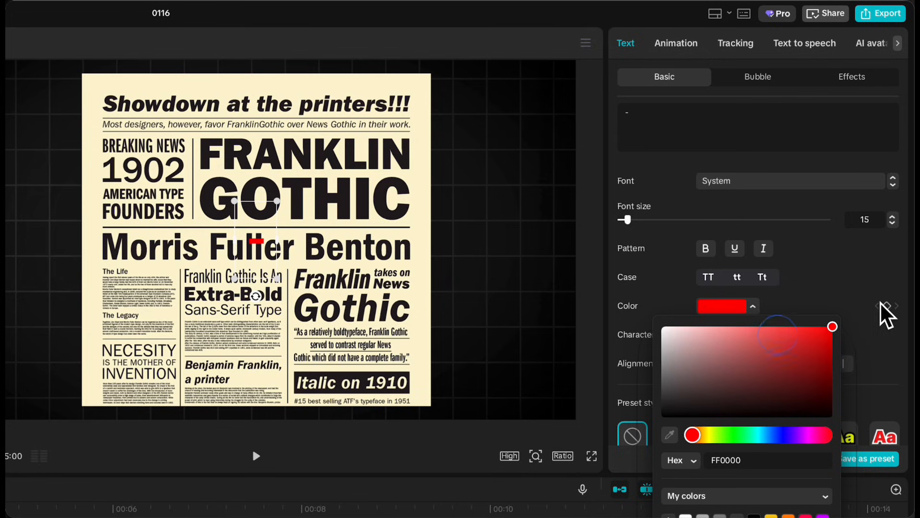
# Enlarge the hyphen's font size to 101, turn off uniform scale and set its scale width to 332%
pyautogui.moveTo(628, 220); pyautogui.dragTo(689, 221)
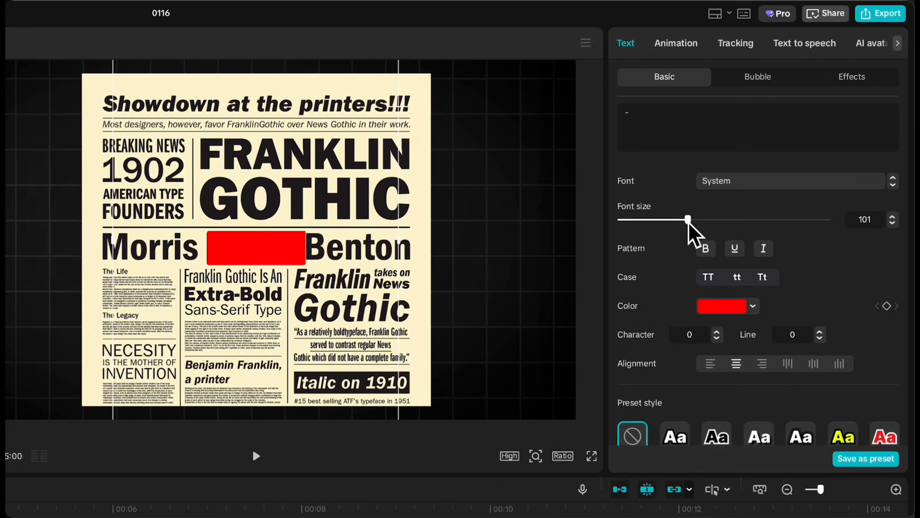
pyautogui.scroll(-5, 770, 308)
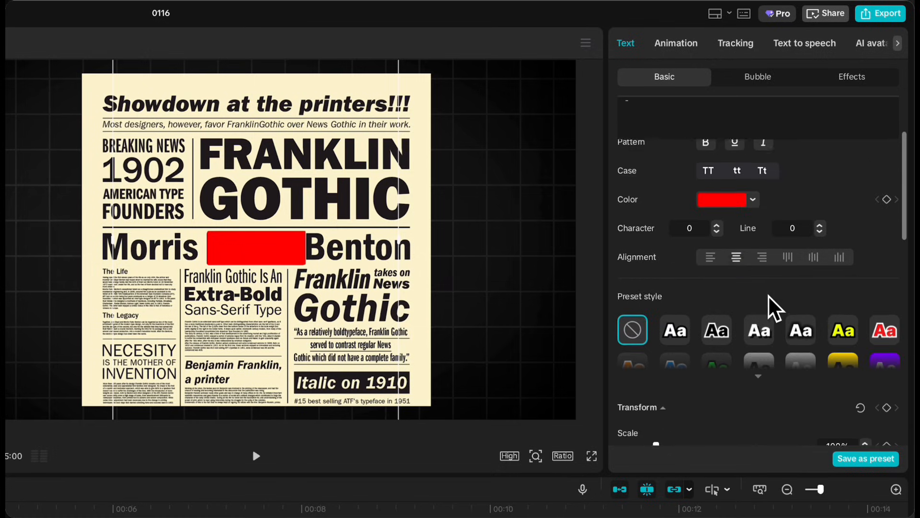
pyautogui.click(885, 312)
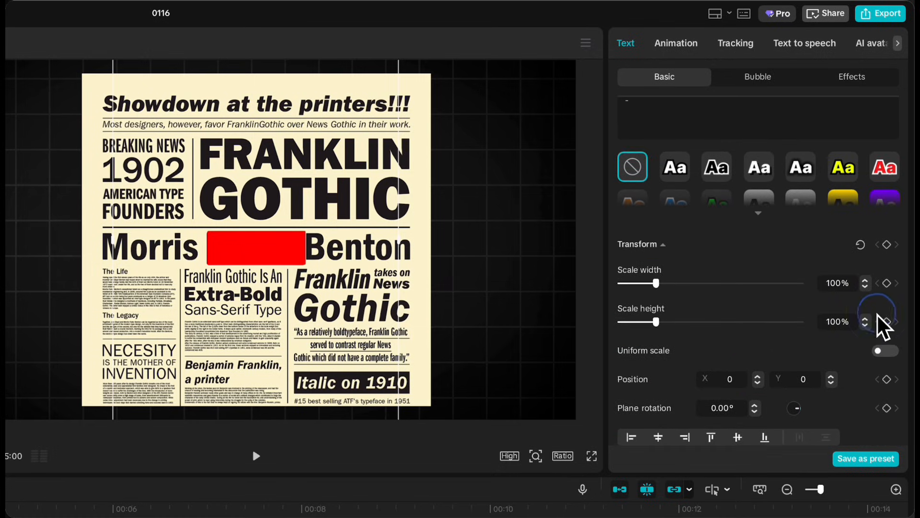
pyautogui.moveTo(662, 287); pyautogui.dragTo(715, 289)
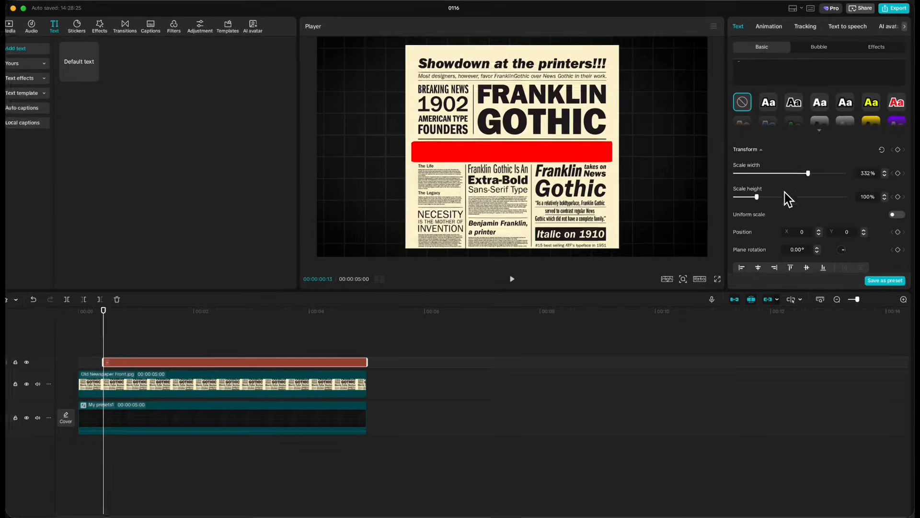
# Convert the red bar text into a compound clip and blend it in Darken mode at 77% opacity
pyautogui.rightClick(165, 359)
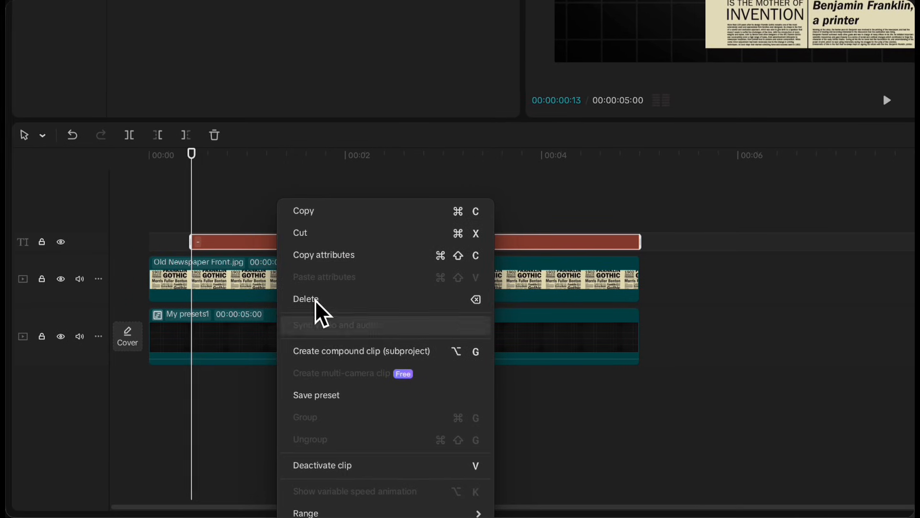
pyautogui.click(193, 421)
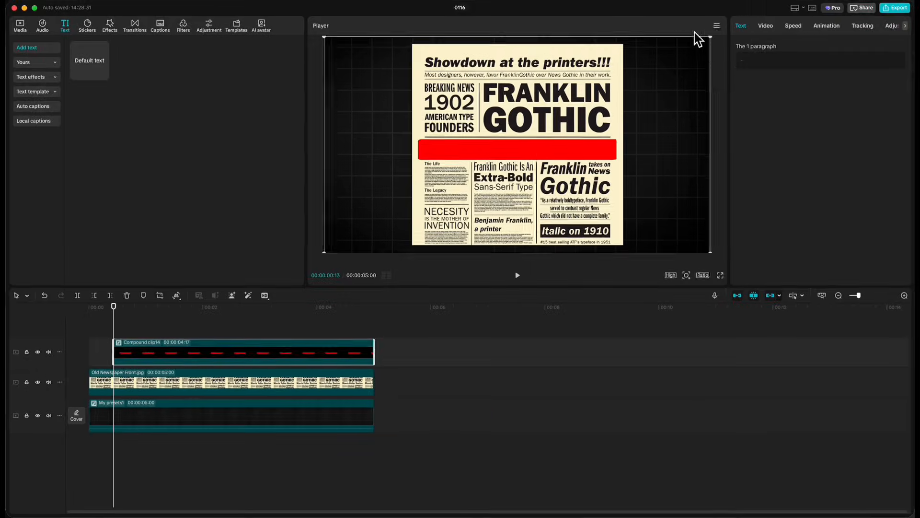
pyautogui.click(766, 29)
pyautogui.click(640, 89)
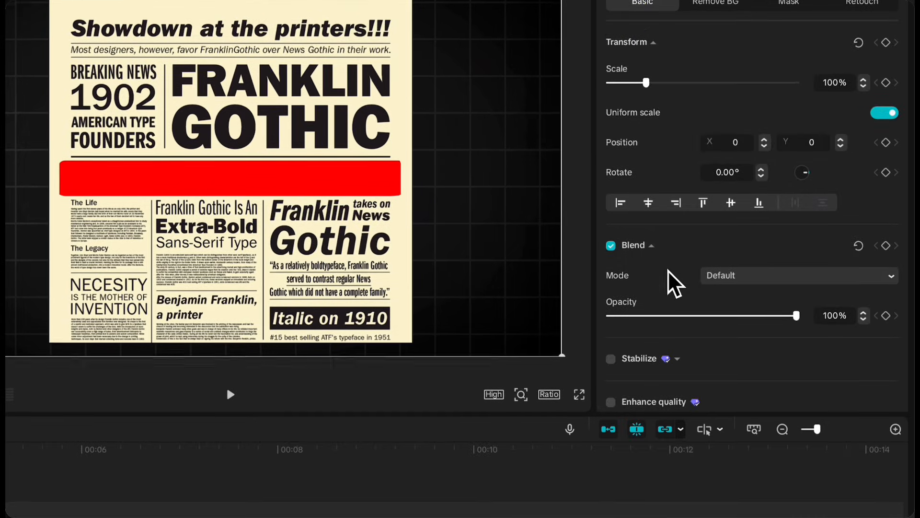
pyautogui.scroll(-3, 683, 355)
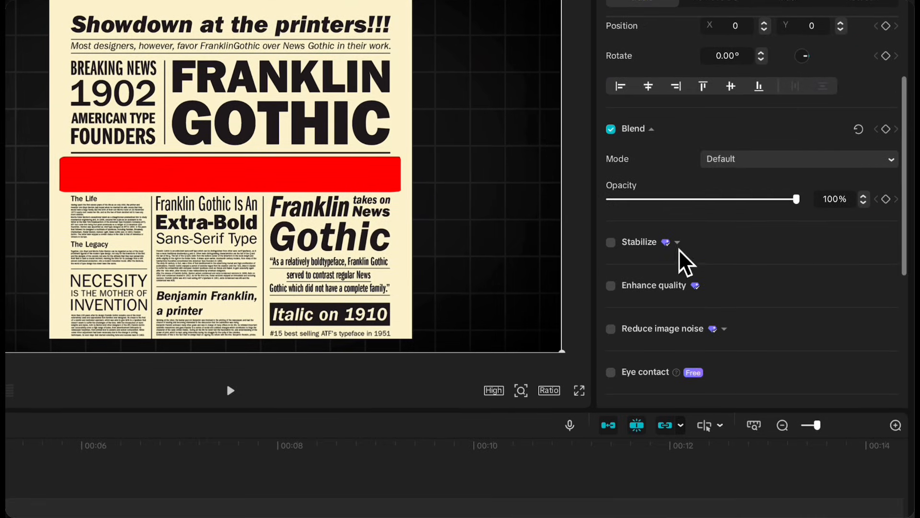
pyautogui.click(738, 163)
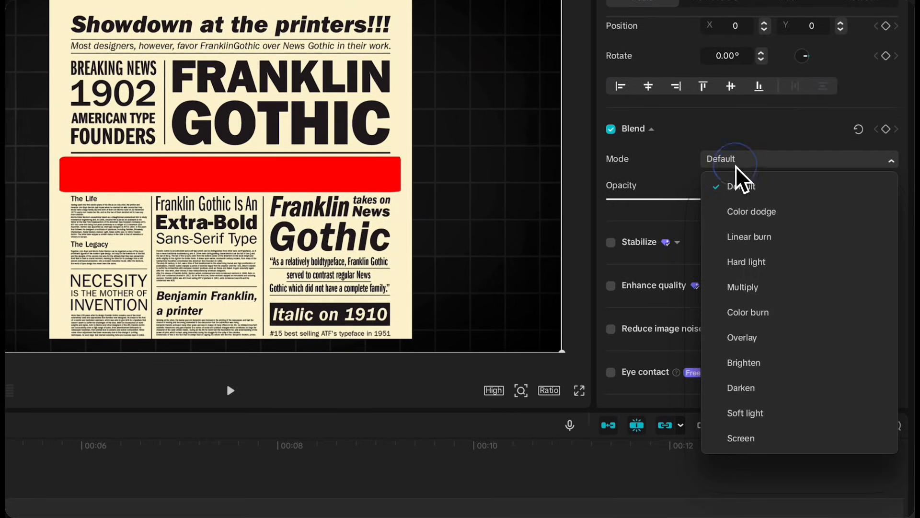
pyautogui.click(741, 386)
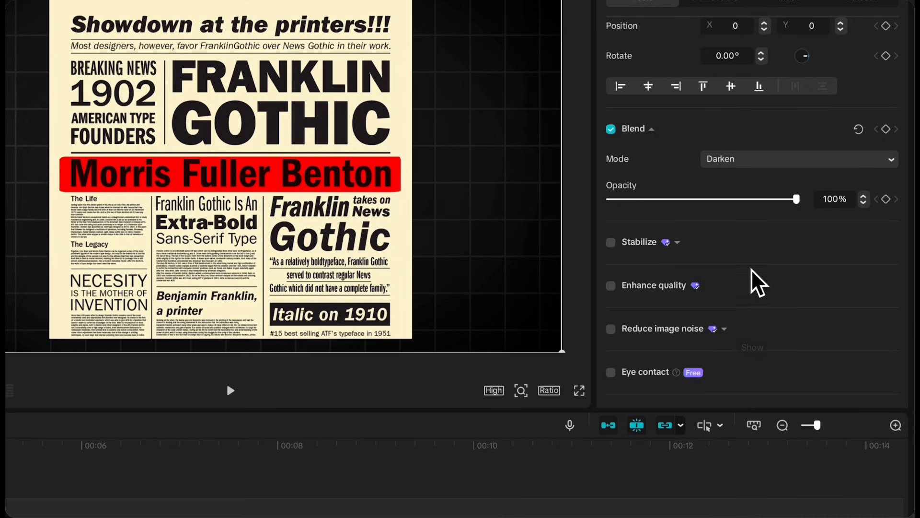
pyautogui.moveTo(796, 199); pyautogui.dragTo(754, 199)
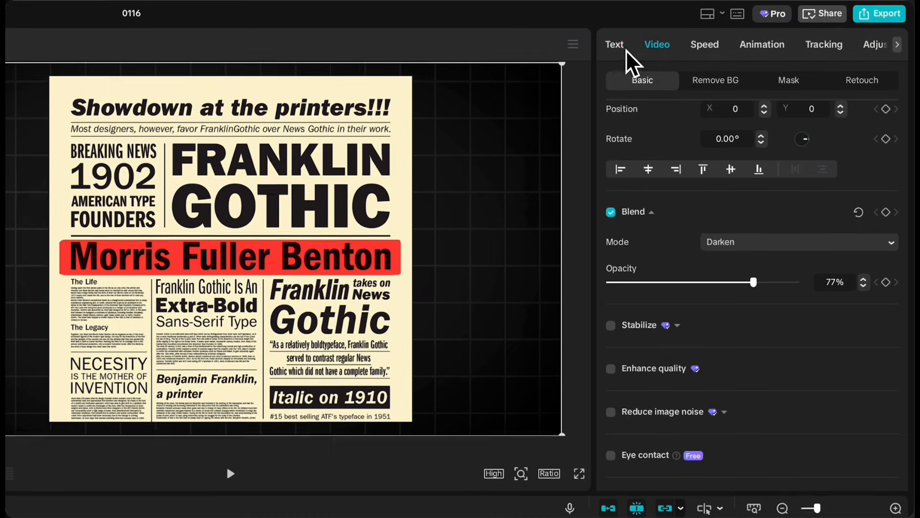
# Add a Split mask to the red bar clip, rotate it to -90° and move it to X -572
pyautogui.click(792, 81)
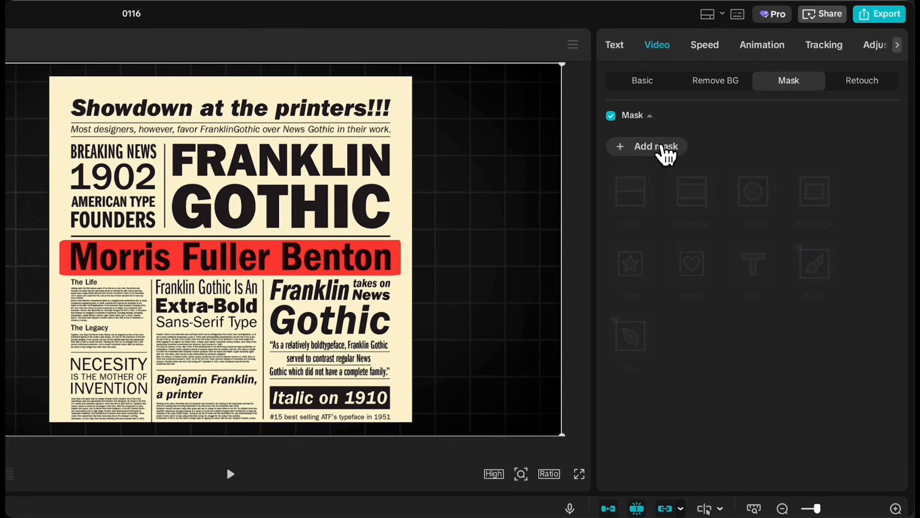
pyautogui.click(667, 150)
pyautogui.click(632, 192)
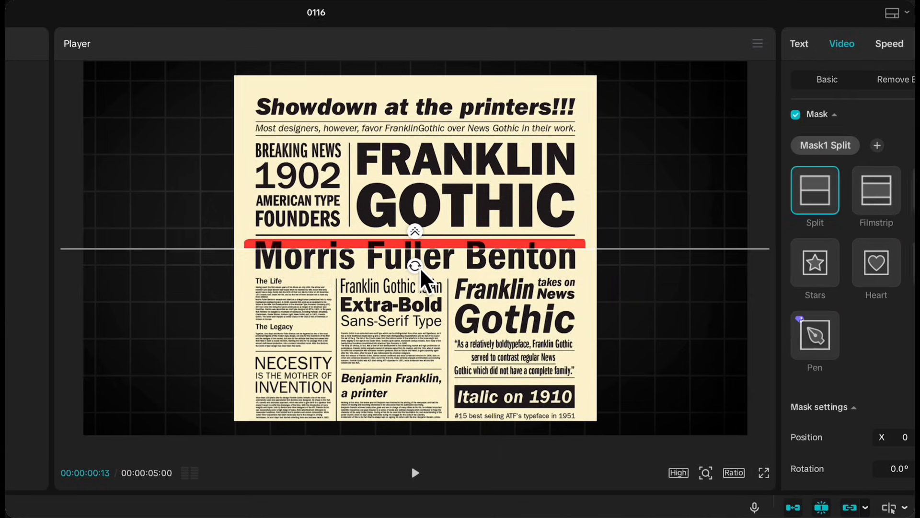
pyautogui.moveTo(422, 266); pyautogui.dragTo(445, 253)
pyautogui.moveTo(399, 252); pyautogui.dragTo(390, 251)
pyautogui.moveTo(427, 224); pyautogui.dragTo(253, 226)
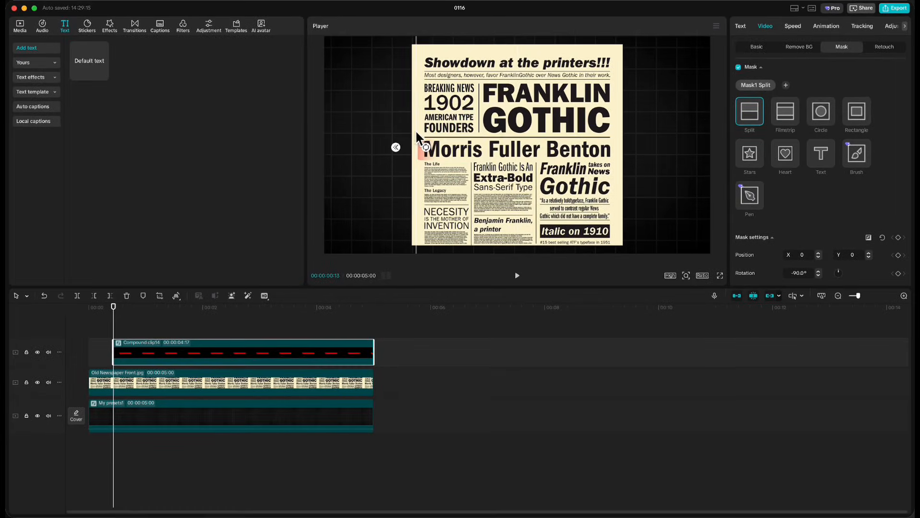
pyautogui.moveTo(415, 130); pyautogui.dragTo(402, 131)
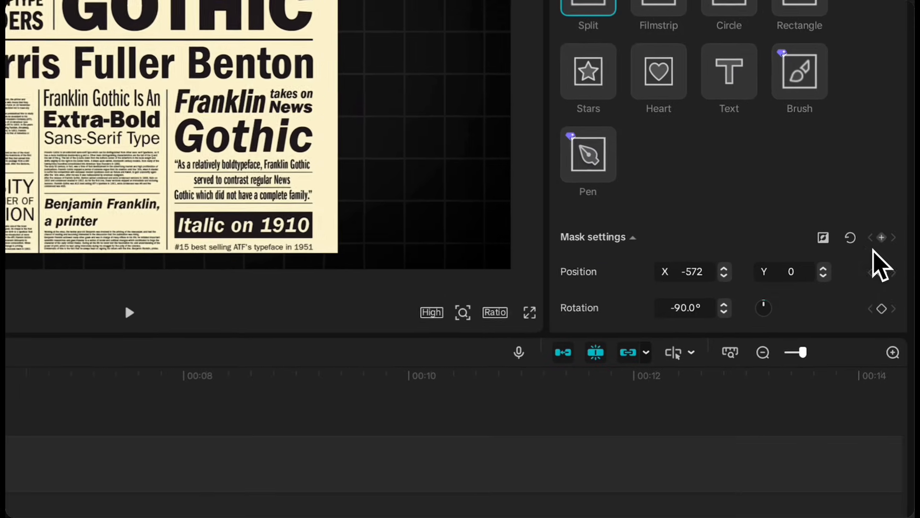
# Keyframe the mask at the red bar clip's start, move the mask to X 577 at 00:00:01:24, and preview the animation
pyautogui.click(894, 237)
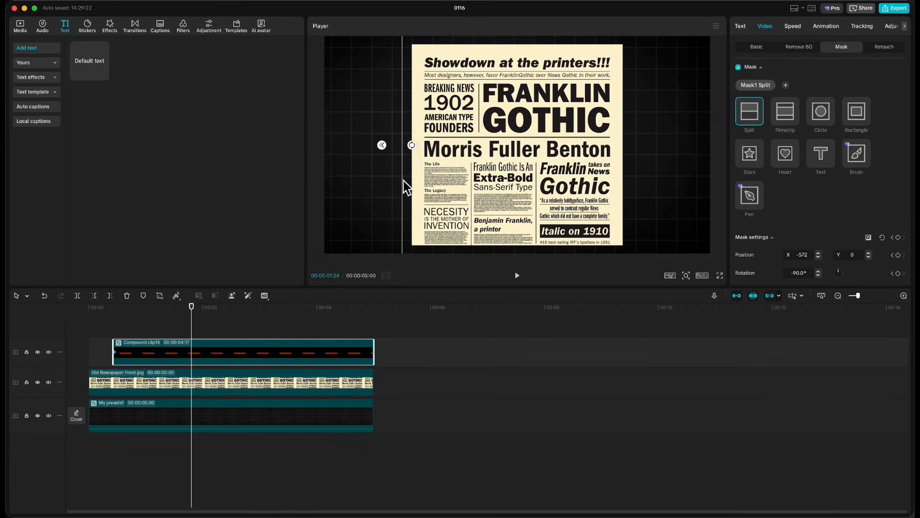
pyautogui.moveTo(404, 181); pyautogui.dragTo(634, 176)
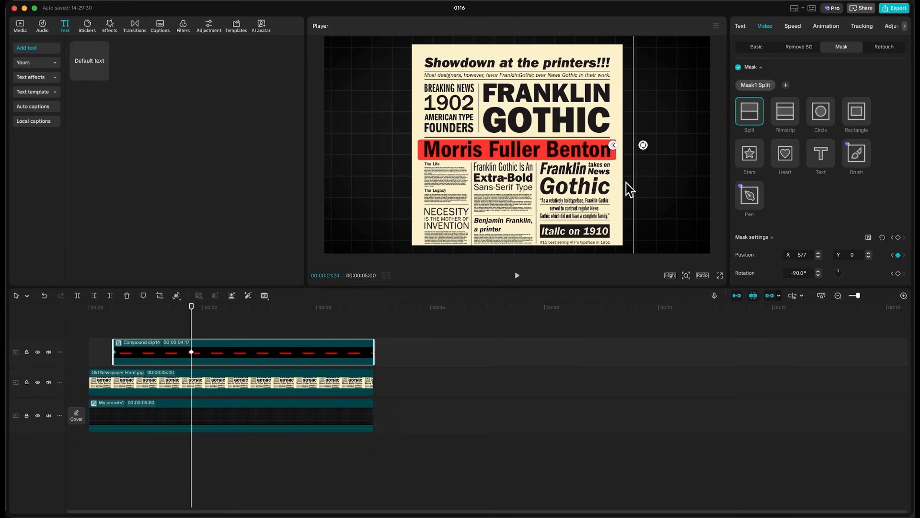
pyautogui.click(105, 326)
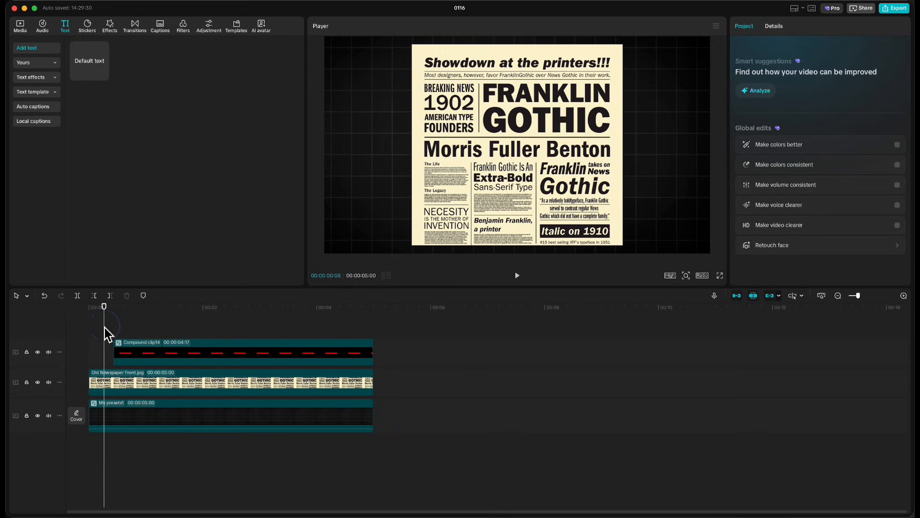
pyautogui.press('space')
pyautogui.press('space')
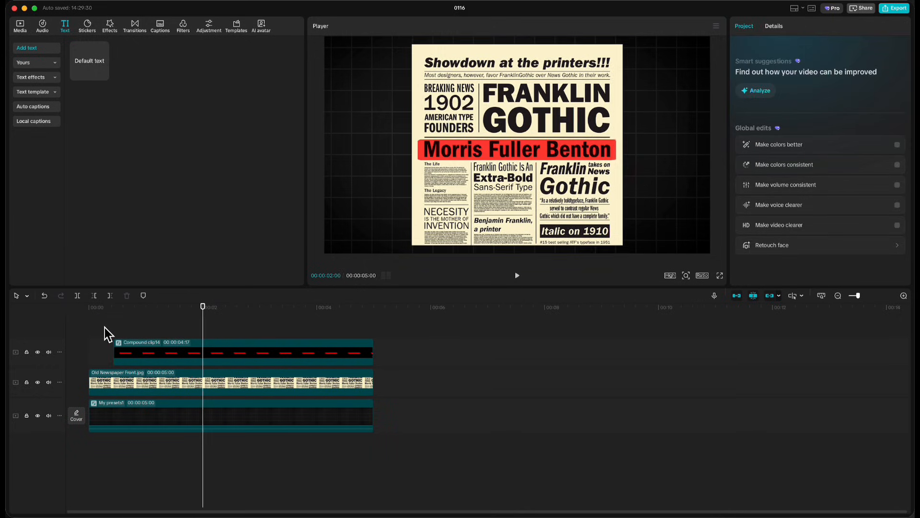
# Move the mask's end keyframe earlier to 00:00:01:06 and apply the Cubic Ease preset curve to the animation
pyautogui.click(183, 355)
pyautogui.moveTo(191, 353); pyautogui.dragTo(179, 354)
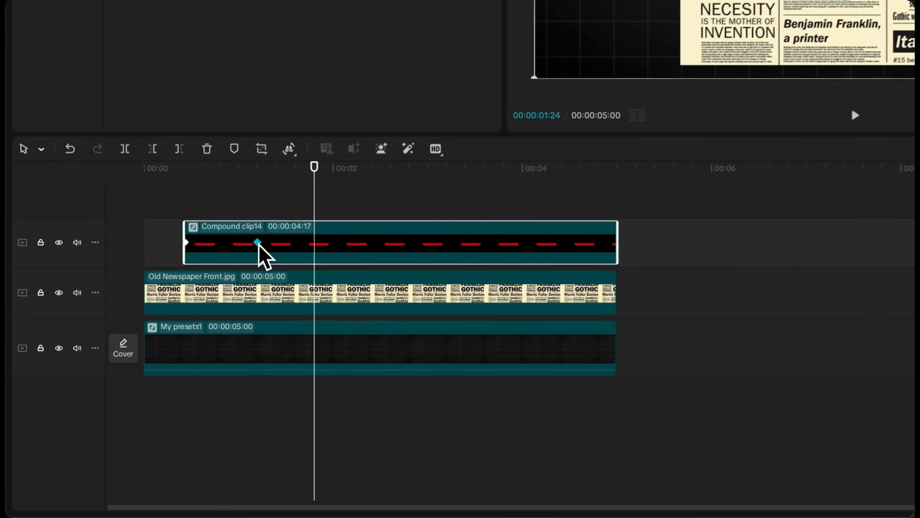
pyautogui.rightClick(263, 237)
pyautogui.click(322, 335)
pyautogui.click(362, 476)
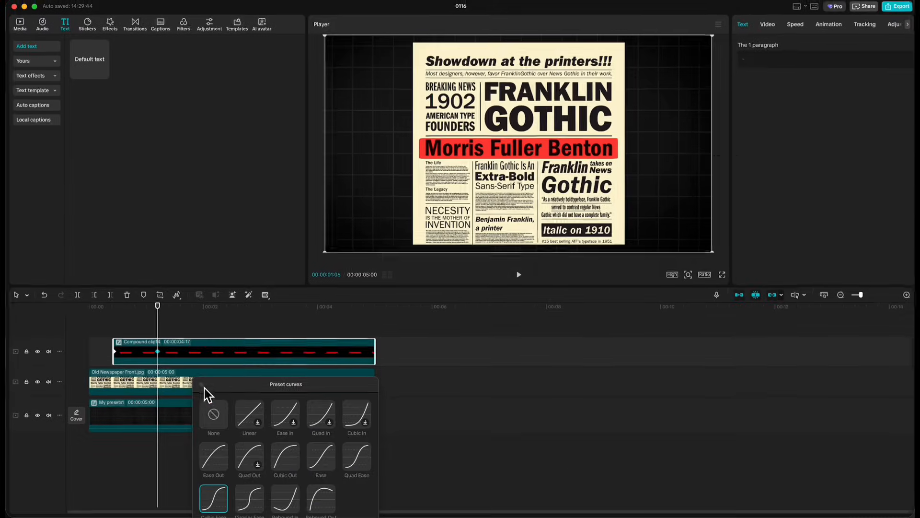
pyautogui.click(338, 291)
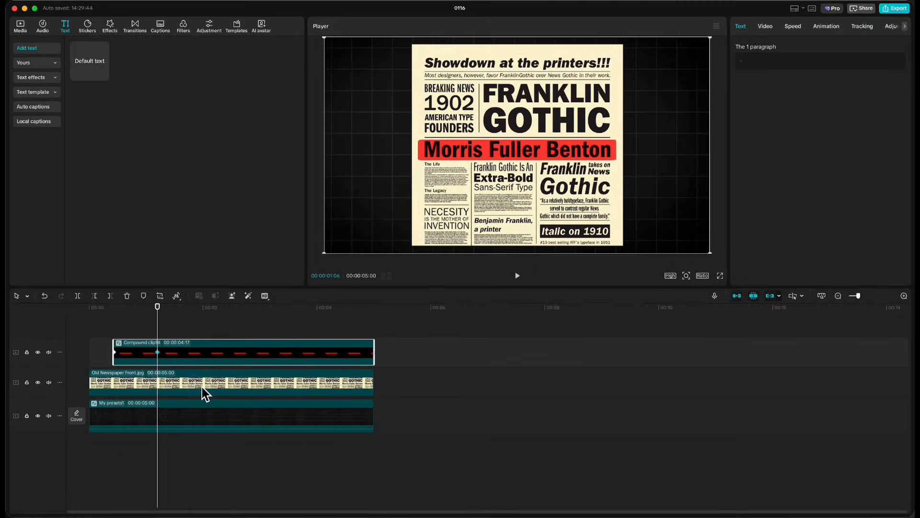
# Place the black stock clip from the Library above the newspaper at 00:00:00:14 and lower its opacity to 78%
pyautogui.click(100, 332)
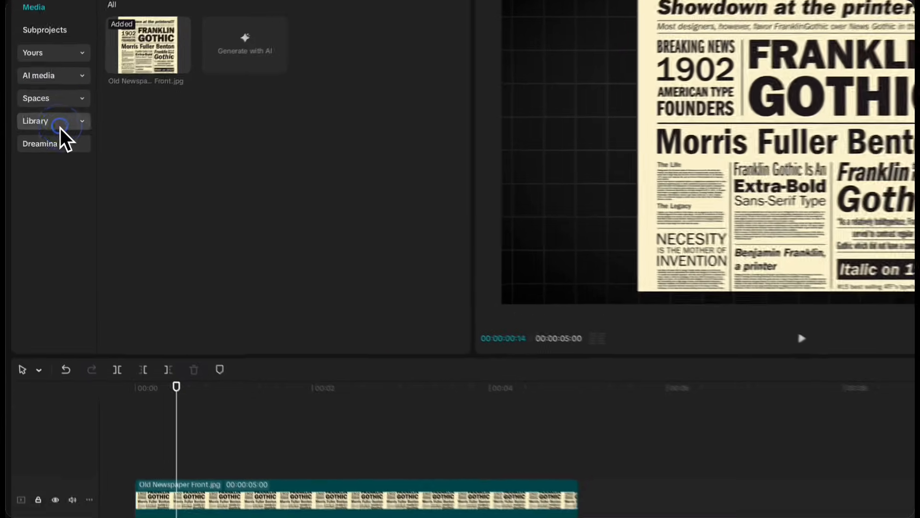
pyautogui.click(40, 138)
pyautogui.moveTo(179, 133); pyautogui.dragTo(136, 342)
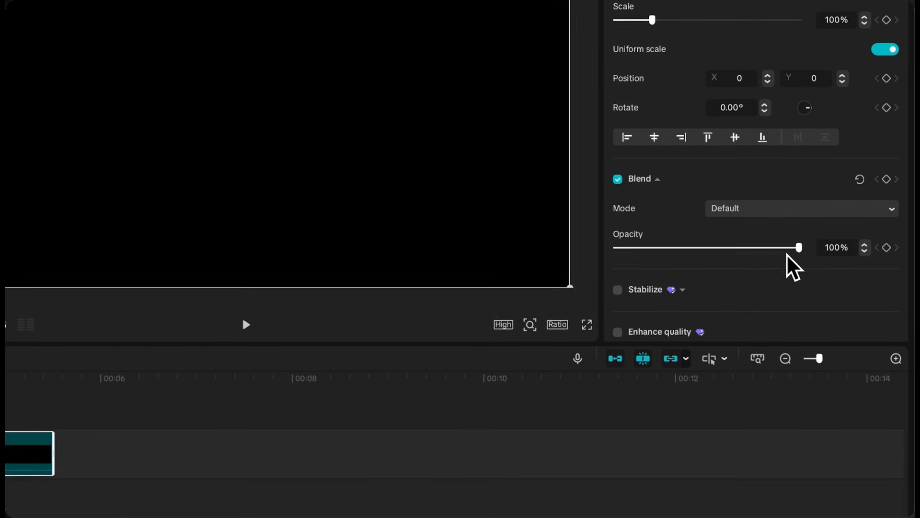
pyautogui.moveTo(797, 248); pyautogui.dragTo(758, 245)
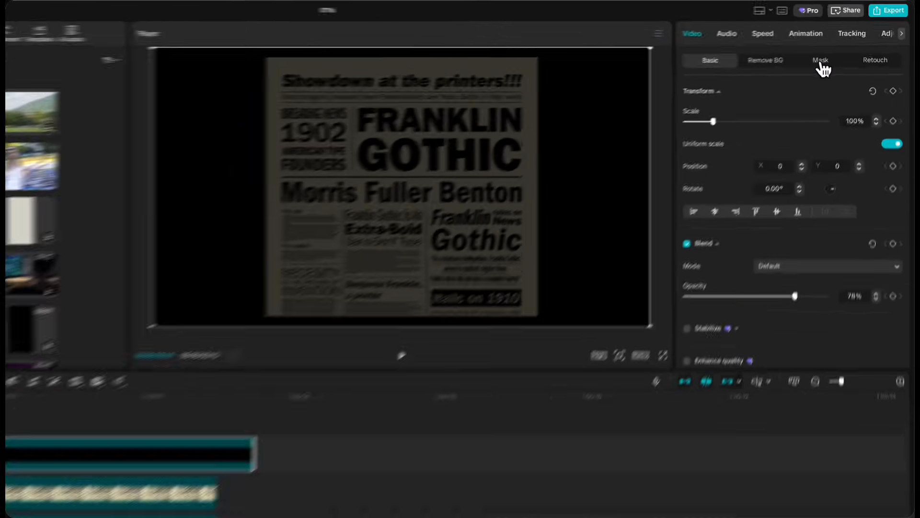
# Add a reversed, feathered Rectangle mask to the black clip and fit it around the headline "Morris Fuller Benton"
pyautogui.click(841, 47)
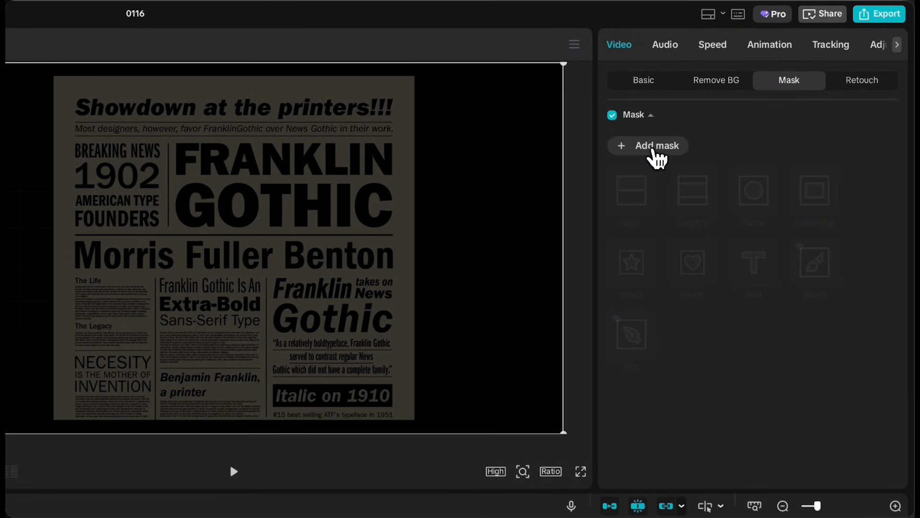
pyautogui.click(654, 151)
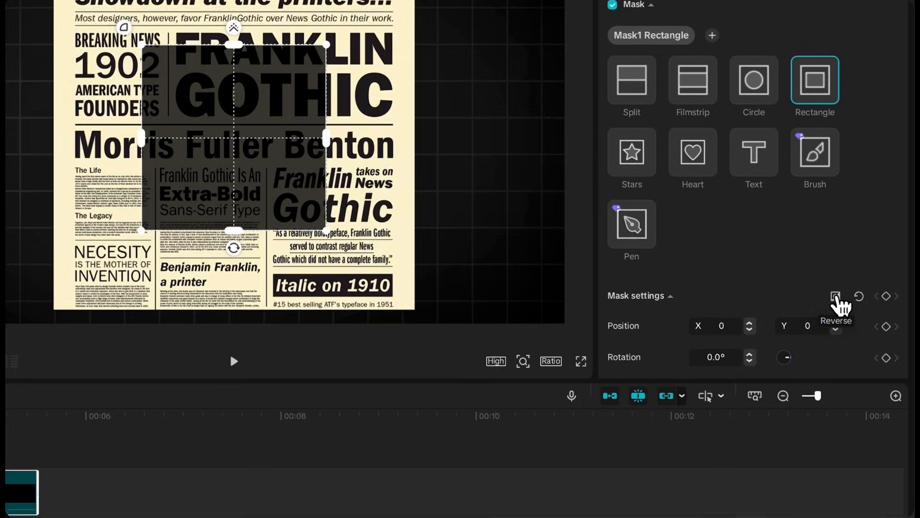
pyautogui.click(834, 337)
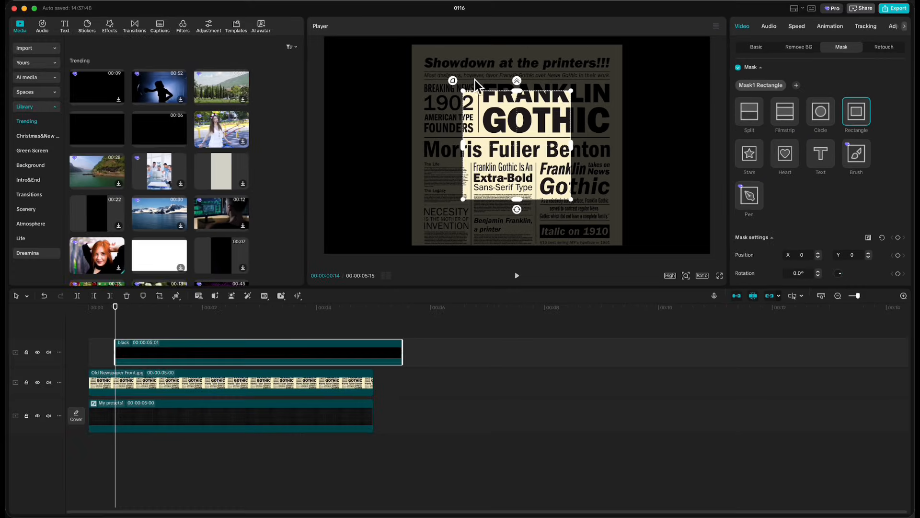
pyautogui.moveTo(412, 72); pyautogui.dragTo(403, 66)
pyautogui.moveTo(518, 93); pyautogui.dragTo(522, 132)
pyautogui.moveTo(580, 156); pyautogui.dragTo(536, 152)
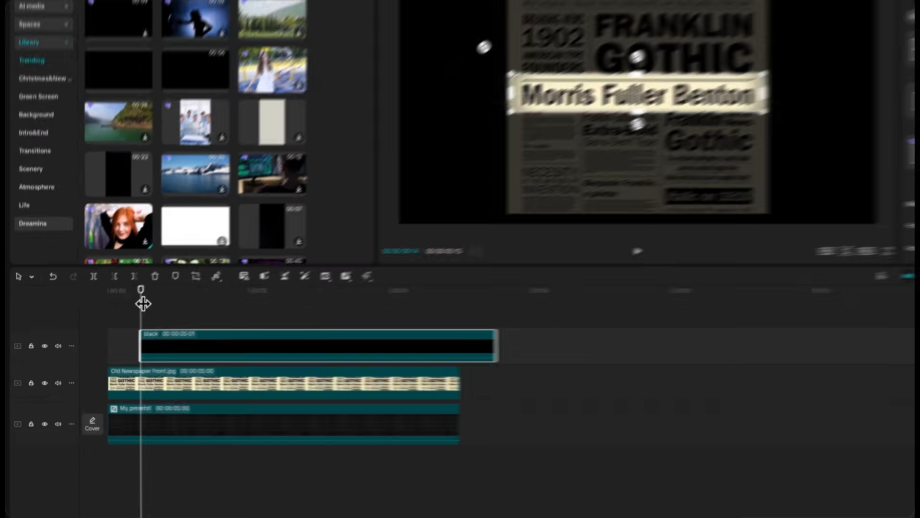
# Keyframe all mask settings of the black clip at 00:00:00:27
pyautogui.moveTo(116, 317); pyautogui.dragTo(140, 317)
pyautogui.moveTo(235, 273); pyautogui.dragTo(238, 275)
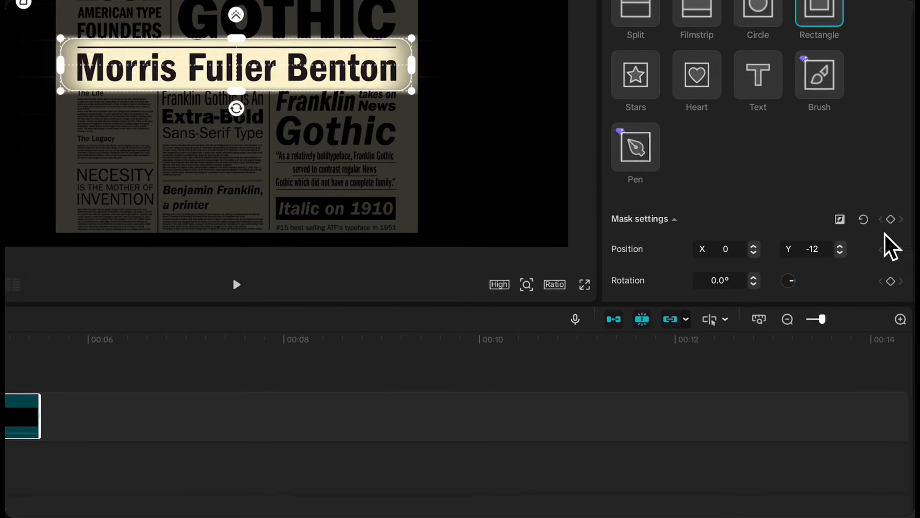
pyautogui.click(886, 222)
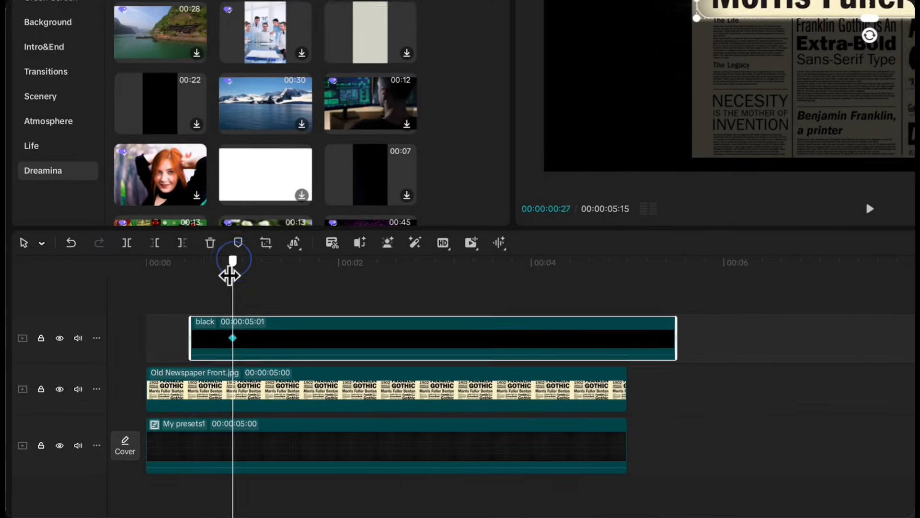
# Set the mask's width and height to 0 at the black clip's start and play back the animation
pyautogui.moveTo(140, 316); pyautogui.dragTo(115, 317)
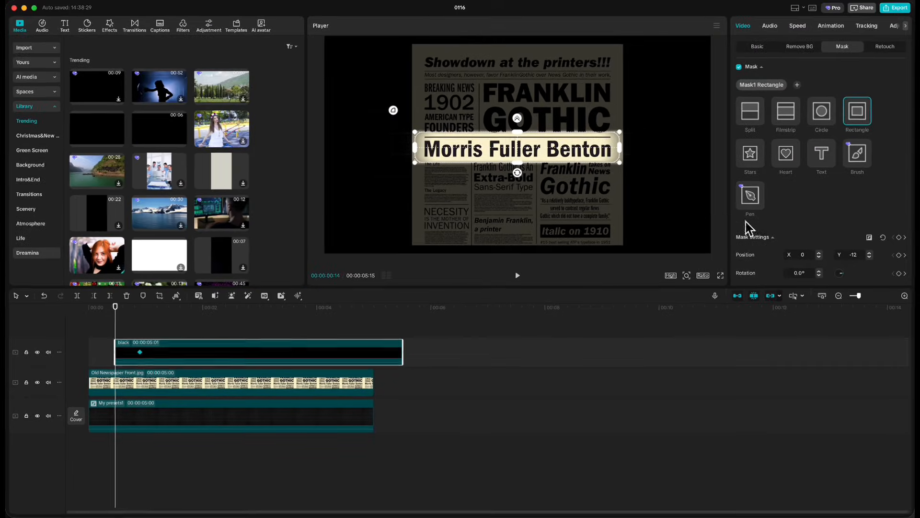
pyautogui.scroll(-2, 796, 240)
pyautogui.click(801, 258)
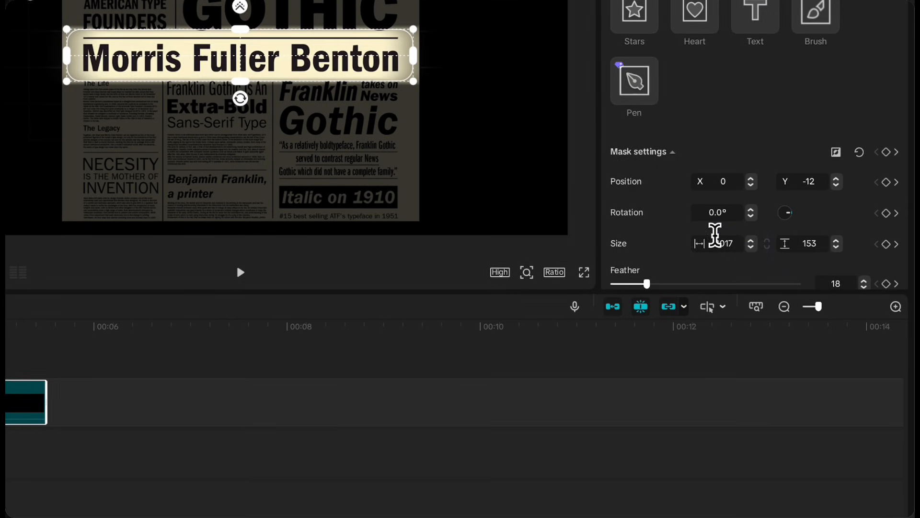
pyautogui.click(793, 246)
pyautogui.write('0')
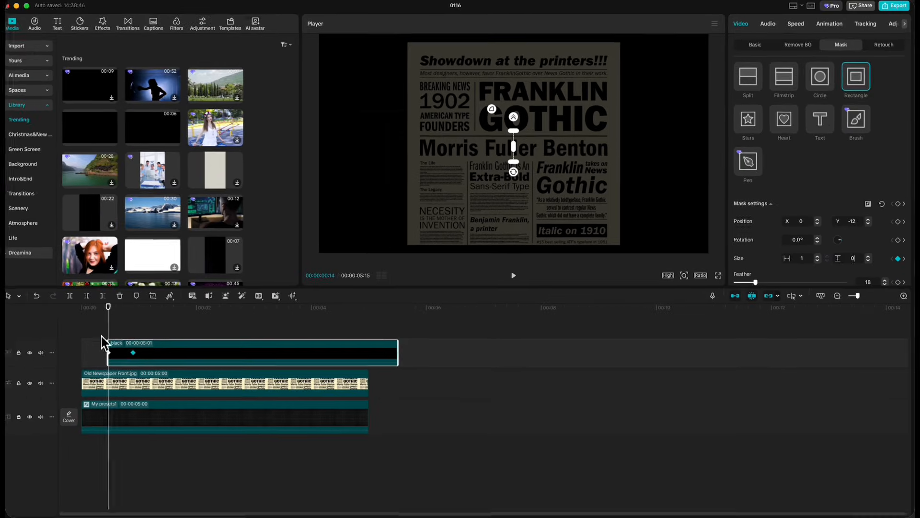
pyautogui.click(103, 329)
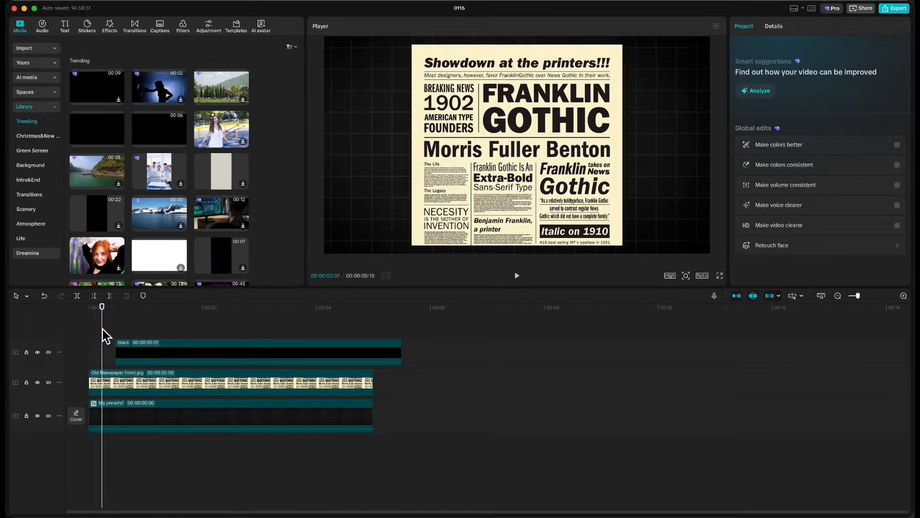
pyautogui.press('space')
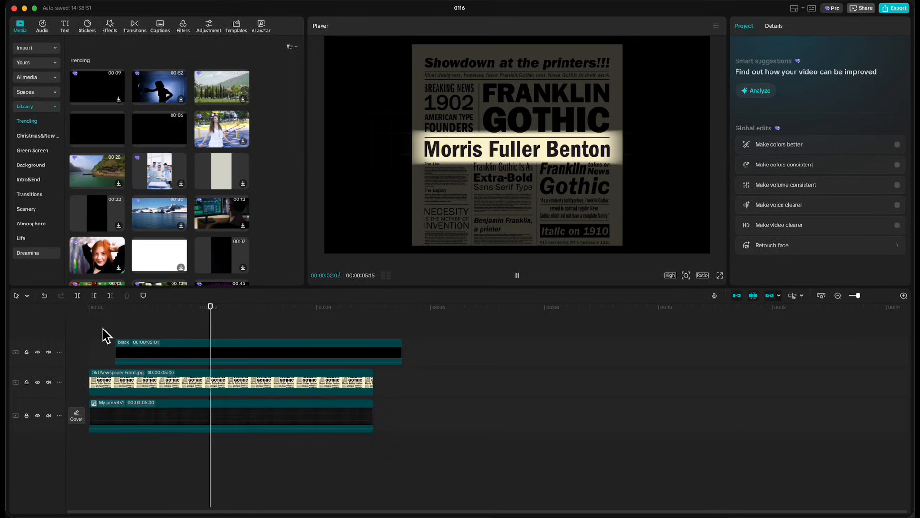
# Apply the Quad Ease preset curve to the black clip's mask keyframes and preview the spotlight animation
pyautogui.click(148, 348)
pyautogui.rightClick(141, 351)
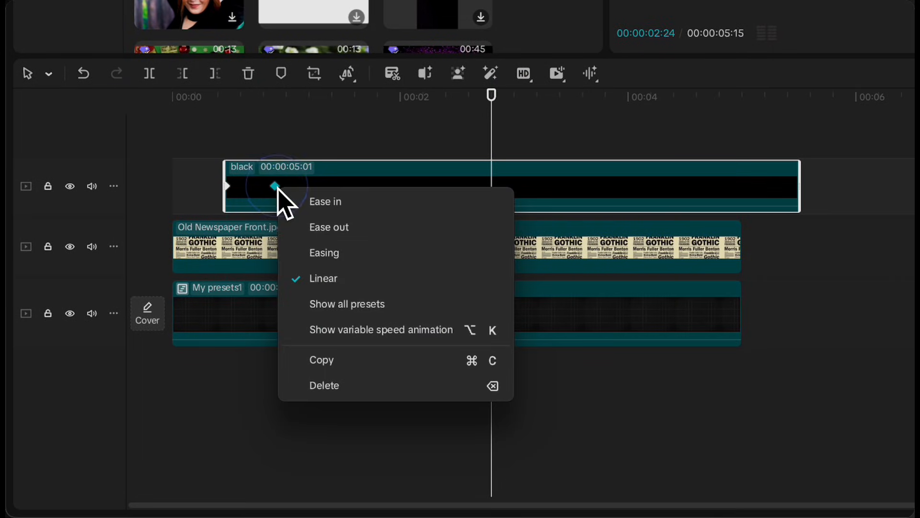
pyautogui.click(347, 304)
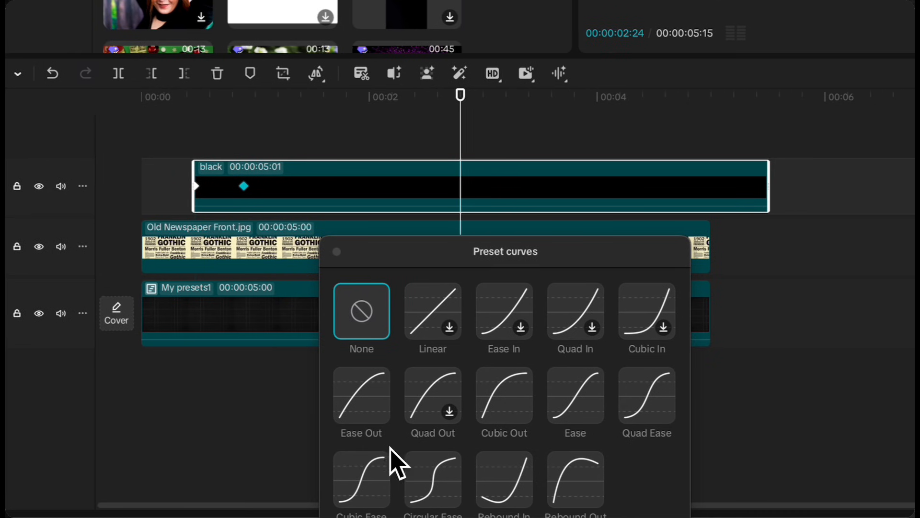
pyautogui.click(645, 407)
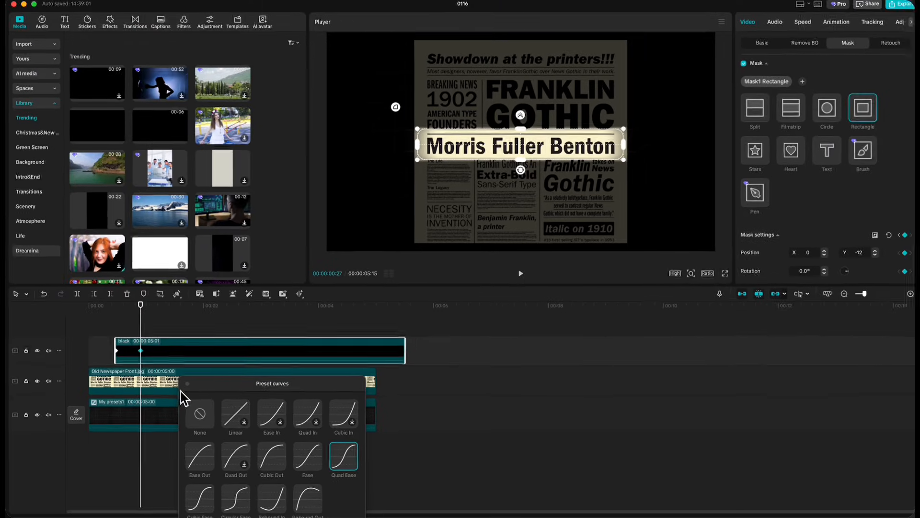
pyautogui.click(97, 330)
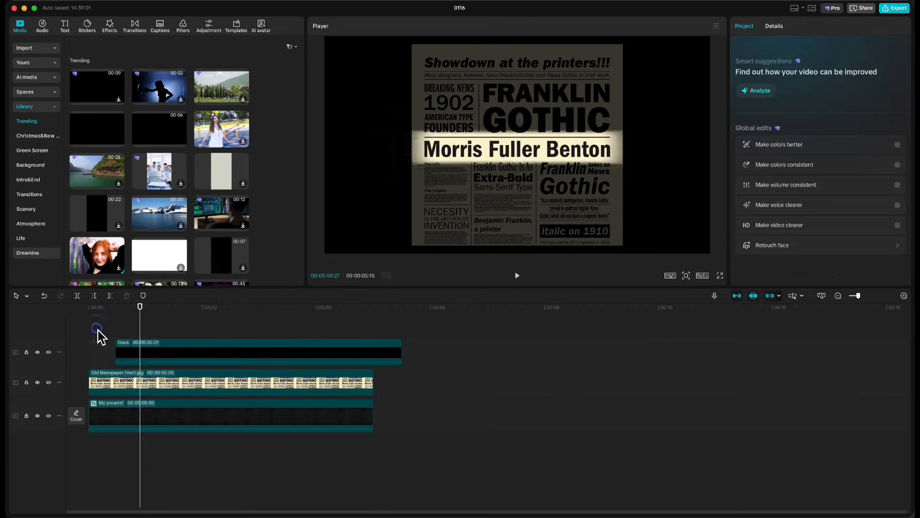
pyautogui.press('space')
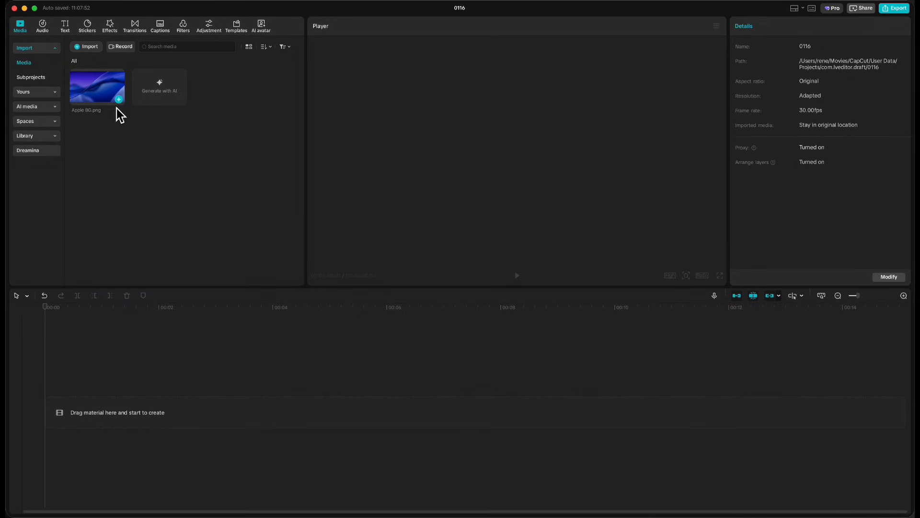
# Put Apple BG.png on the timeline and add a default text layer above it spanning its full length
pyautogui.click(119, 101)
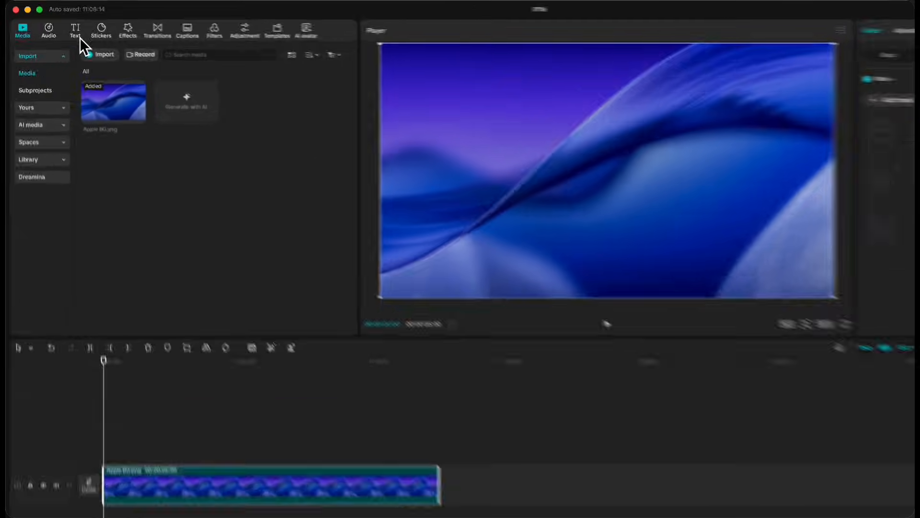
pyautogui.click(65, 25)
pyautogui.click(104, 75)
pyautogui.moveTo(411, 468); pyautogui.dragTo(487, 392)
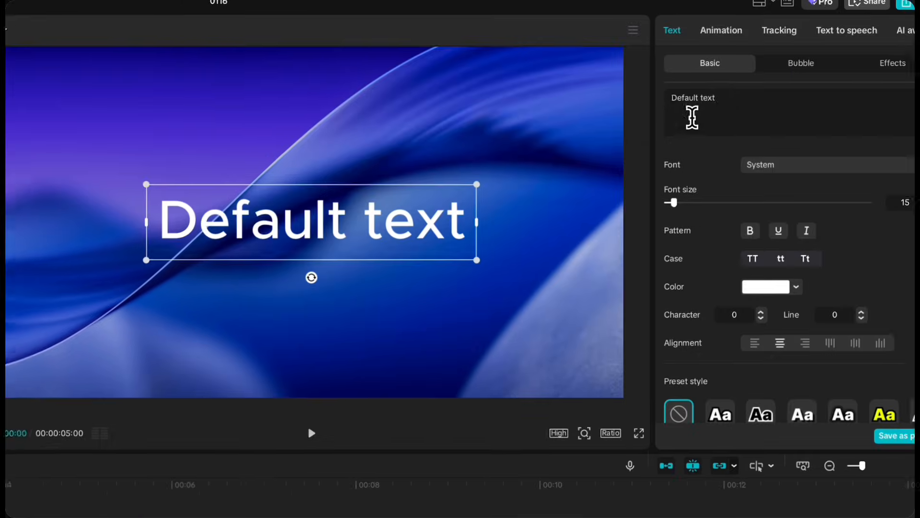
# Blank out the default text and give it a semi-transparent white background with rounded corners
pyautogui.moveTo(688, 110); pyautogui.dragTo(618, 106)
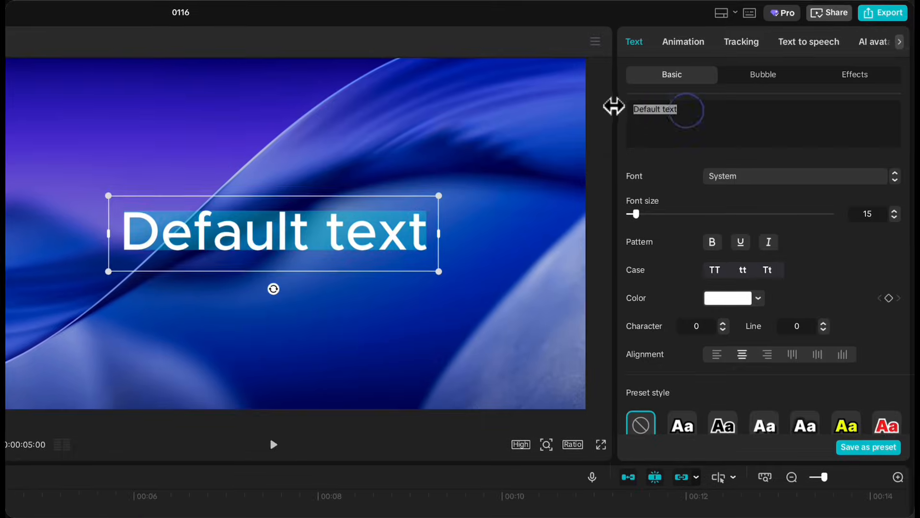
pyautogui.press('BackSpace')
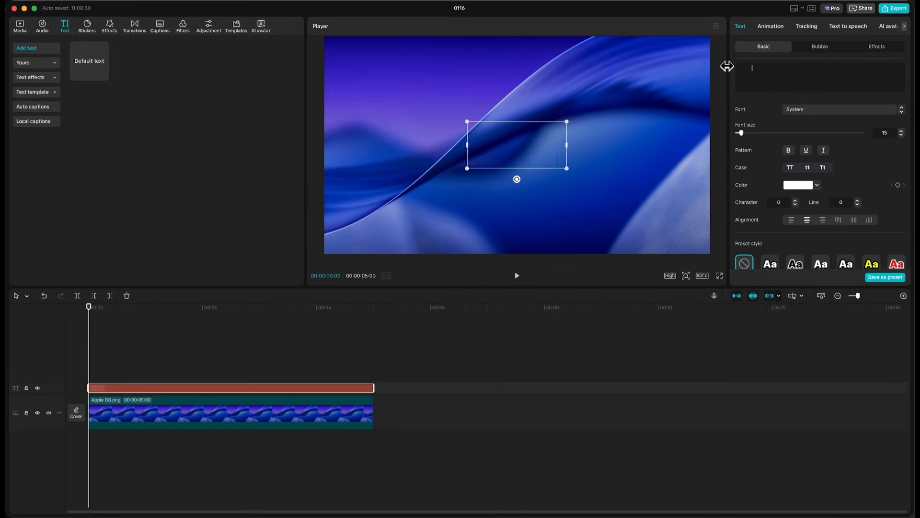
pyautogui.scroll(-10, 752, 164)
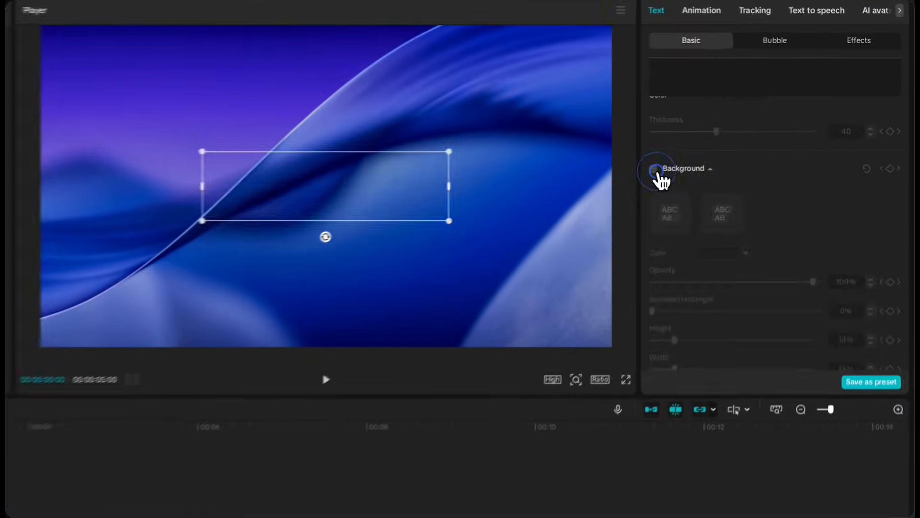
pyautogui.click(738, 133)
pyautogui.click(772, 189)
pyautogui.moveTo(672, 304); pyautogui.dragTo(611, 288)
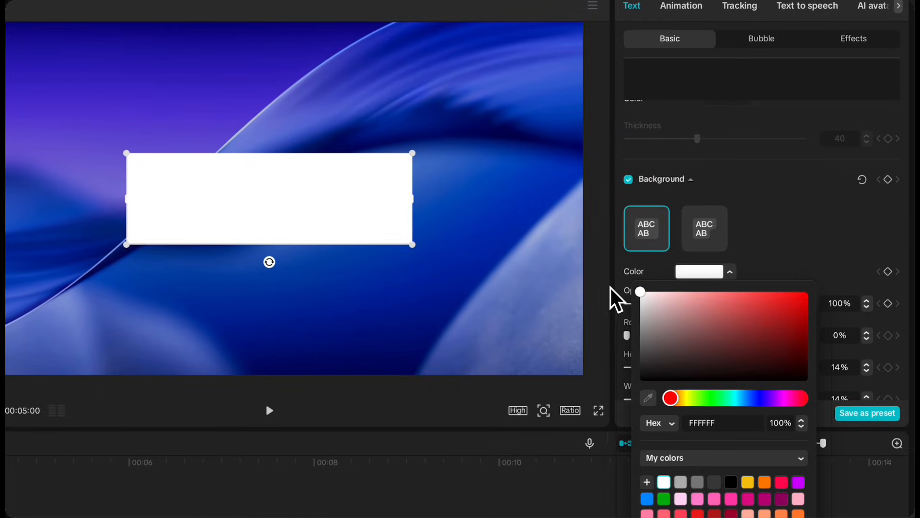
pyautogui.click(769, 249)
pyautogui.moveTo(803, 303); pyautogui.dragTo(688, 303)
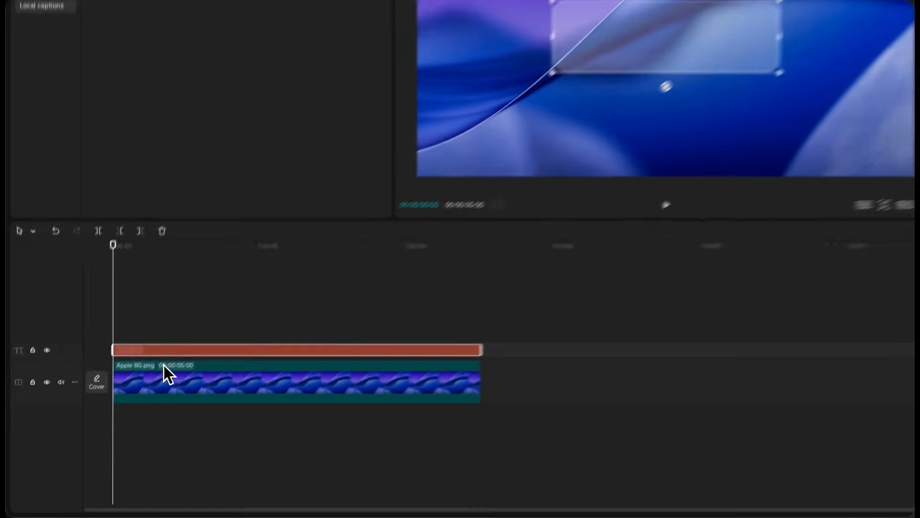
# Convert the blank text layer into a compound clip and apply the Hazy video effect to it
pyautogui.rightClick(164, 364)
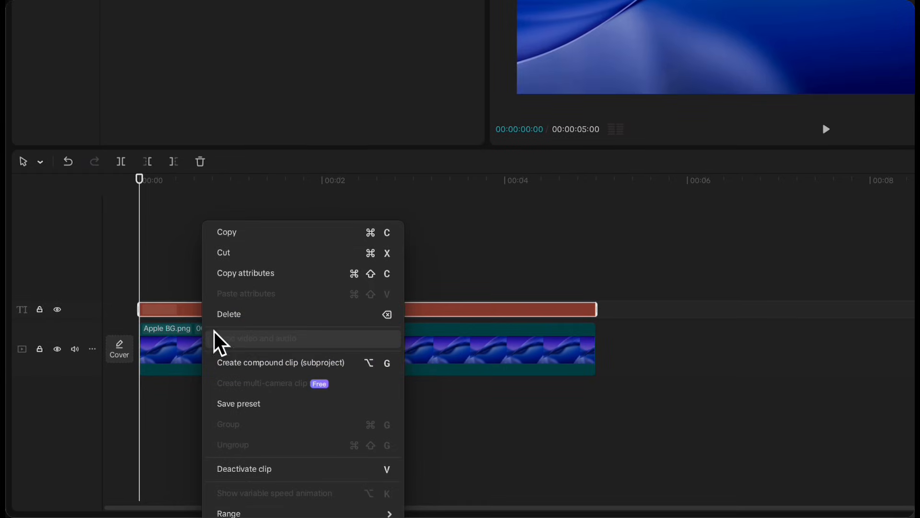
pyautogui.click(237, 362)
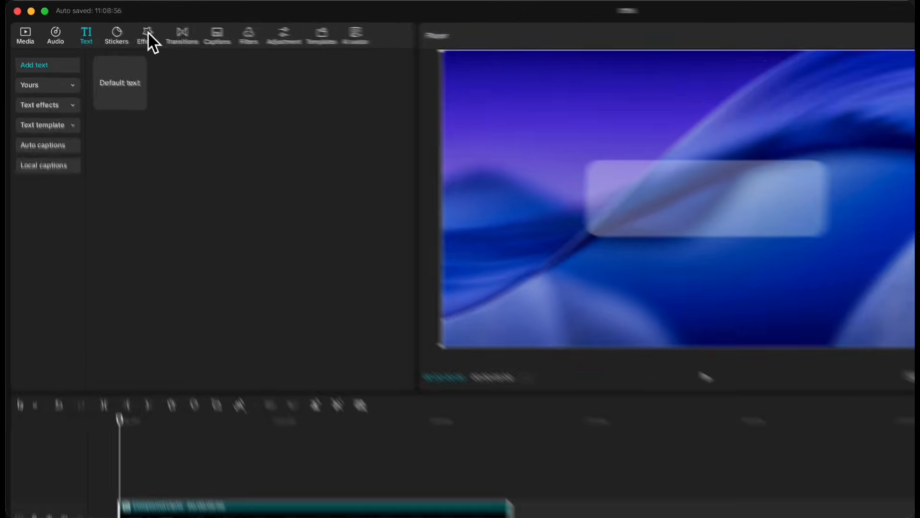
pyautogui.click(148, 32)
pyautogui.click(216, 92)
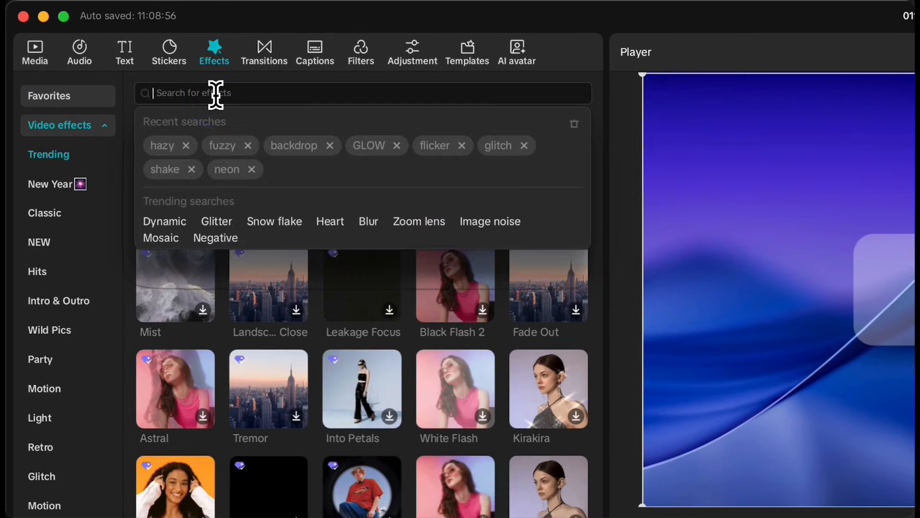
pyautogui.write('hazy')
pyautogui.moveTo(197, 181); pyautogui.dragTo(113, 372)
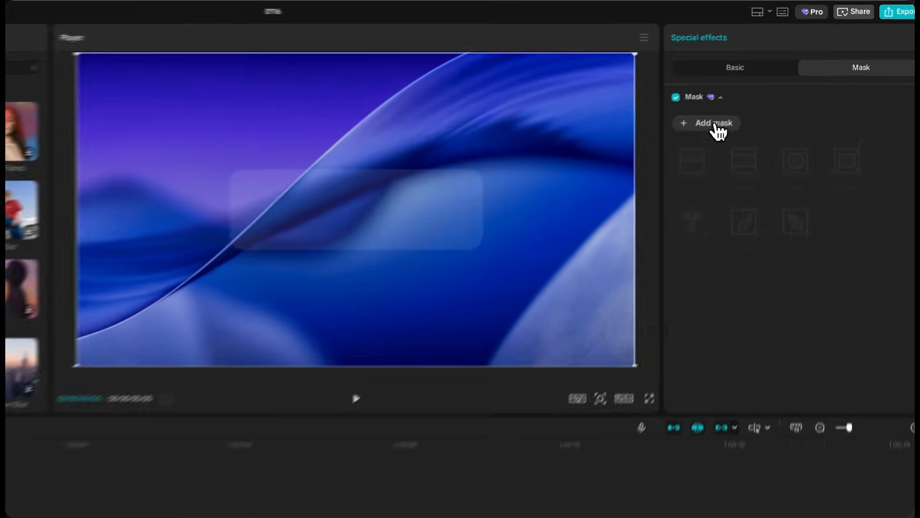
# Add a Rectangle mask to the Hazy effect and fit it to the translucent box, about 850 by 260 with rounded corners
pyautogui.click(762, 85)
pyautogui.moveTo(517, 101); pyautogui.dragTo(519, 114)
pyautogui.moveTo(269, 182); pyautogui.dragTo(273, 210)
pyautogui.moveTo(363, 256); pyautogui.dragTo(417, 261)
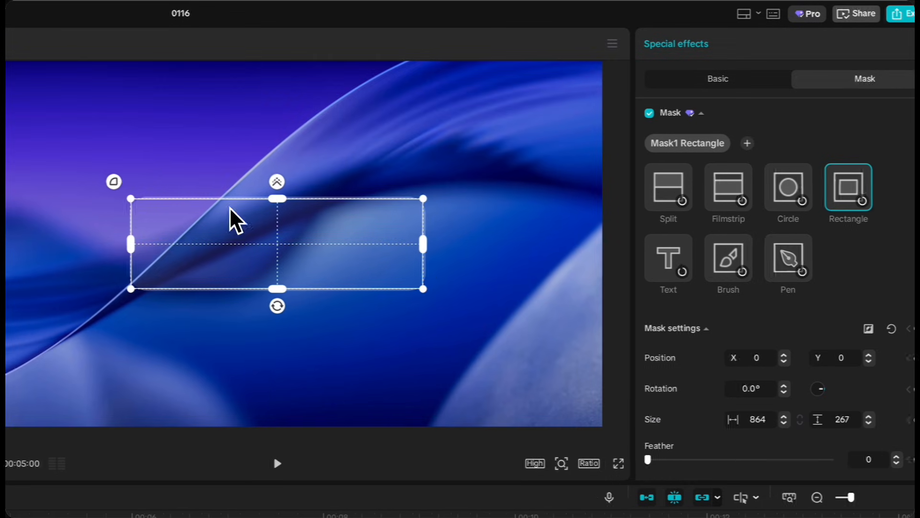
pyautogui.moveTo(107, 181); pyautogui.dragTo(89, 170)
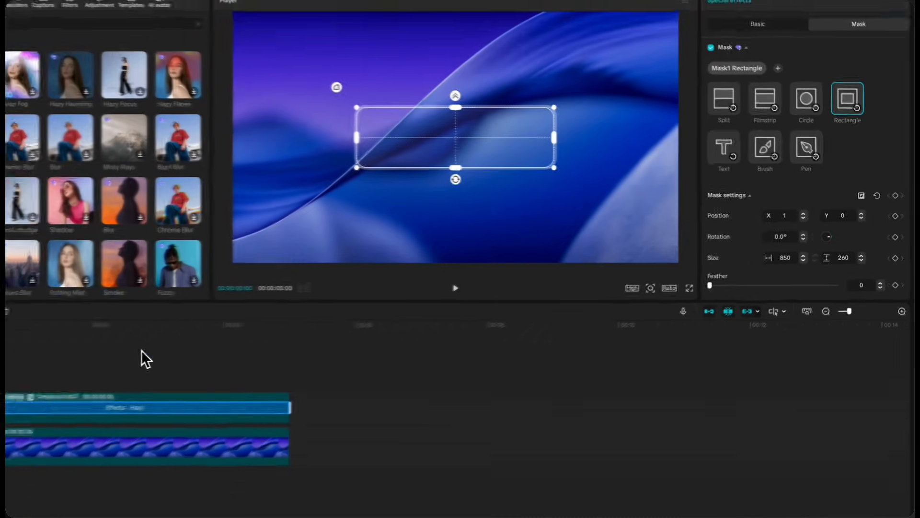
# Set the feather of the Hazy effect's Rectangle mask to 10
pyautogui.click(182, 348)
pyautogui.moveTo(191, 306); pyautogui.dragTo(140, 315)
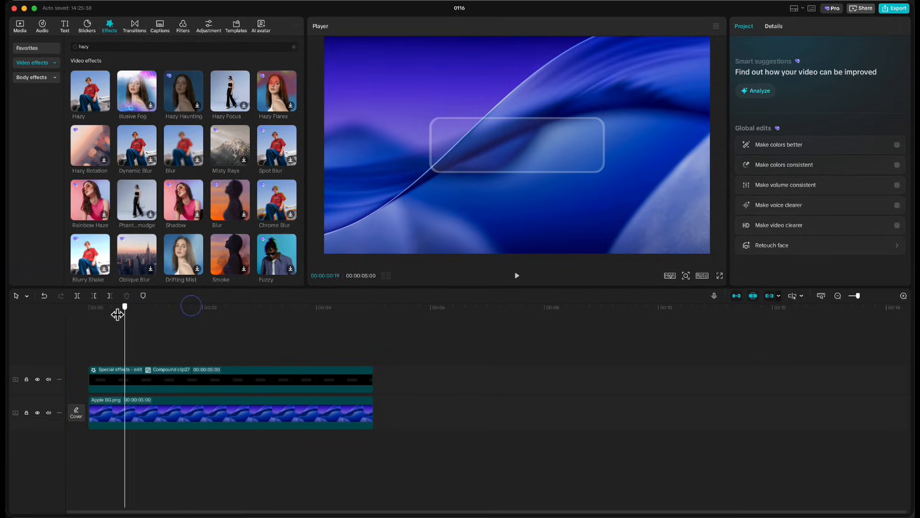
pyautogui.click(215, 376)
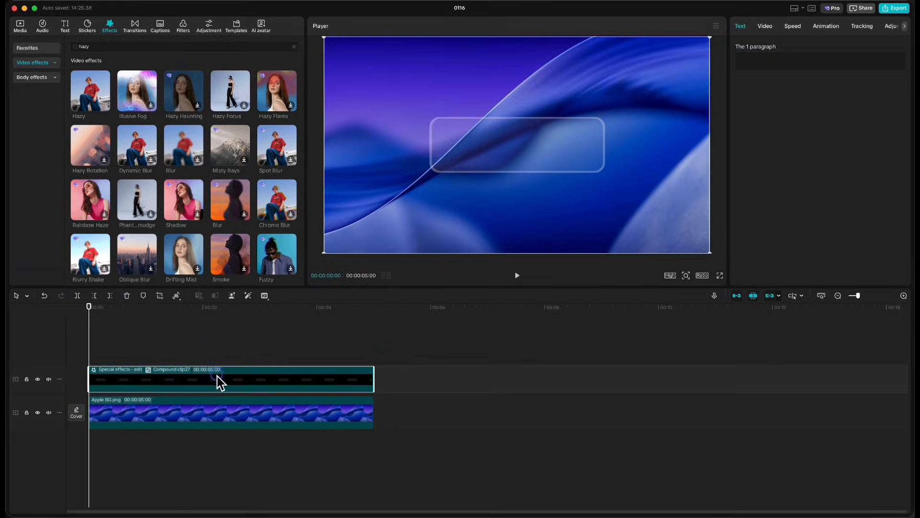
pyautogui.click(138, 370)
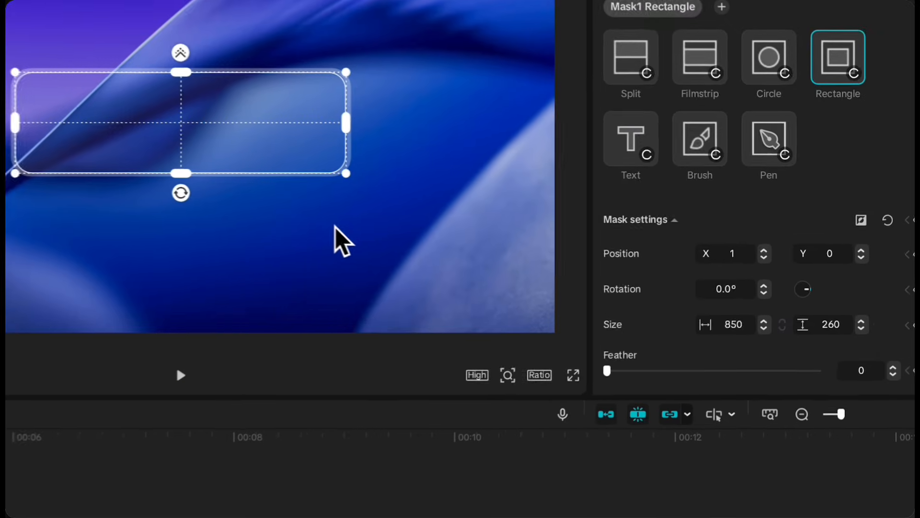
pyautogui.scroll(-2, 781, 236)
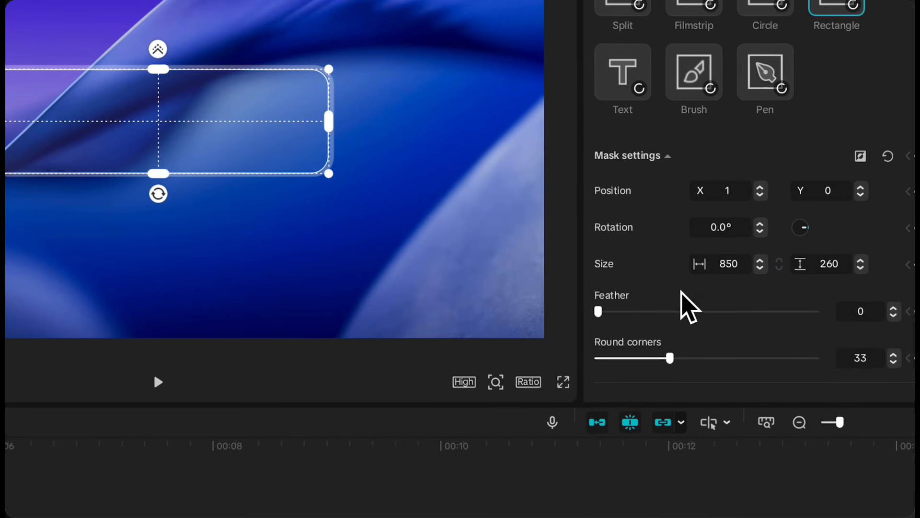
pyautogui.moveTo(738, 240); pyautogui.dragTo(744, 240)
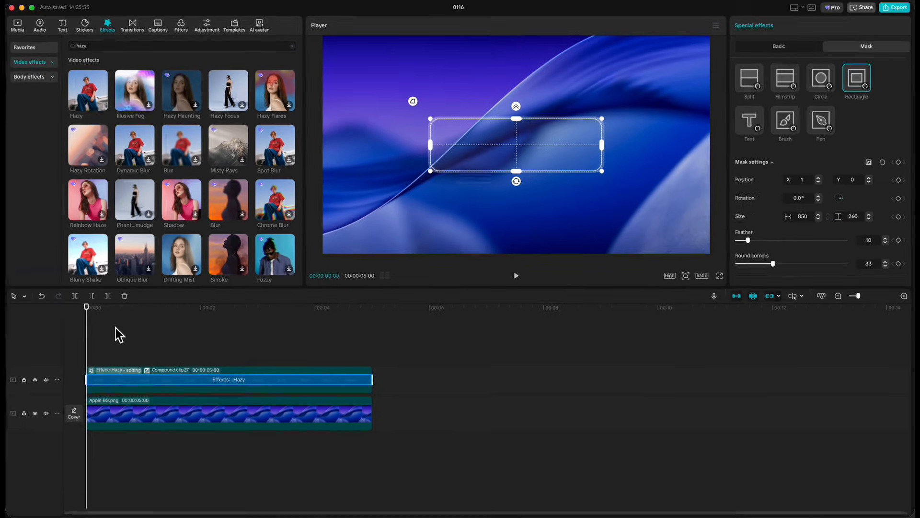
pyautogui.click(100, 322)
pyautogui.moveTo(101, 322); pyautogui.dragTo(89, 316)
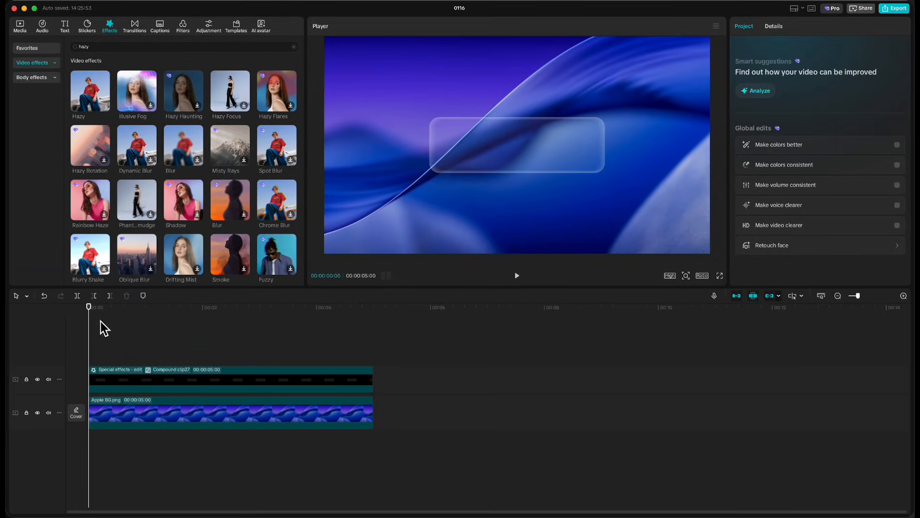
# Add a default text layer across the full five seconds and change its text to "liquid glass"
pyautogui.click(64, 27)
pyautogui.click(103, 75)
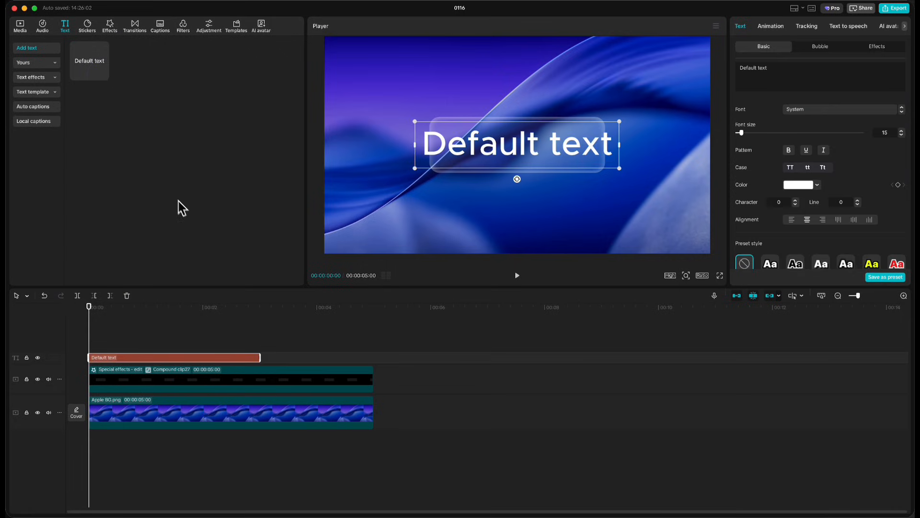
pyautogui.moveTo(258, 358); pyautogui.dragTo(373, 358)
pyautogui.click(767, 70)
pyautogui.press('super+a')
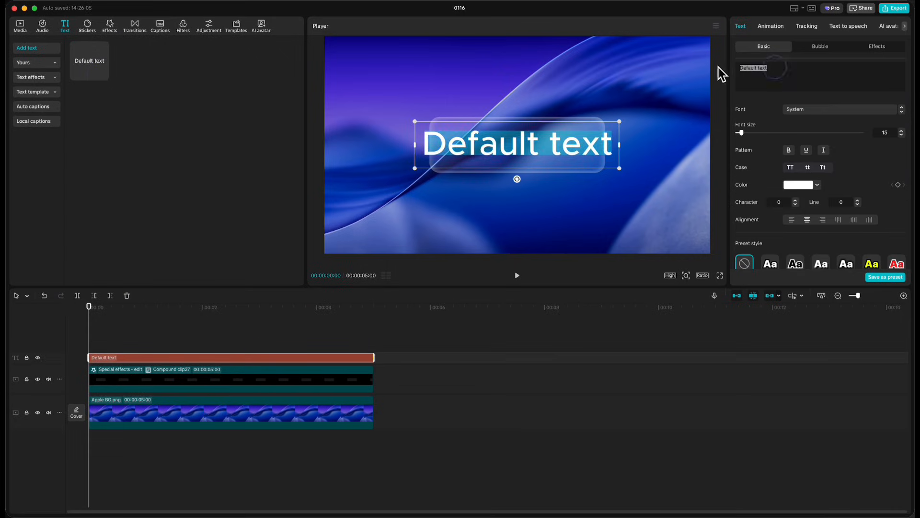
pyautogui.press('BackSpace')
pyautogui.write('liquid glass')
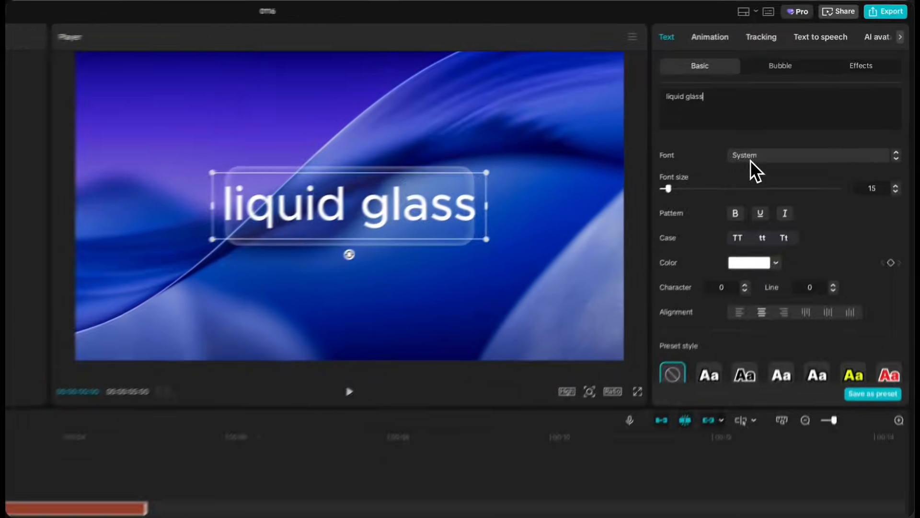
# Set the text to Cantarell-Bold with character spacing -1 and scale it to fit inside the frosted box
pyautogui.click(749, 160)
pyautogui.scroll(3, 774, 228)
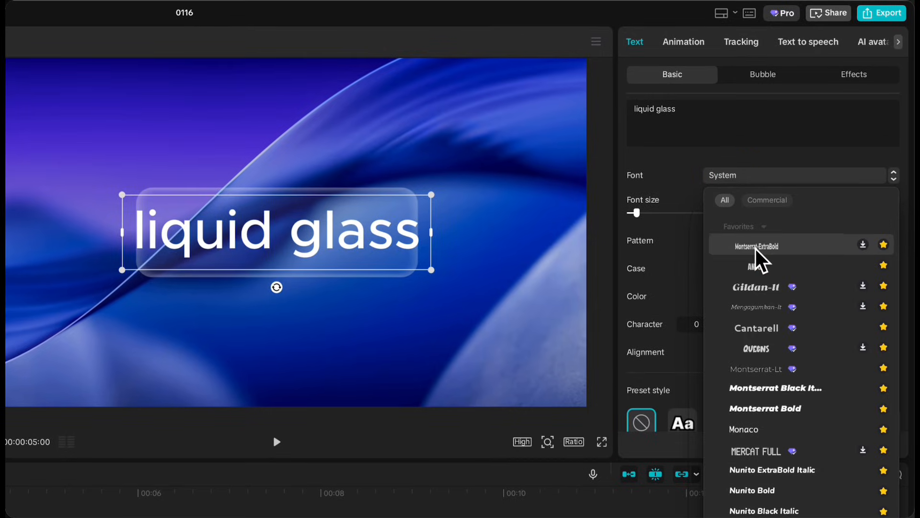
pyautogui.click(753, 328)
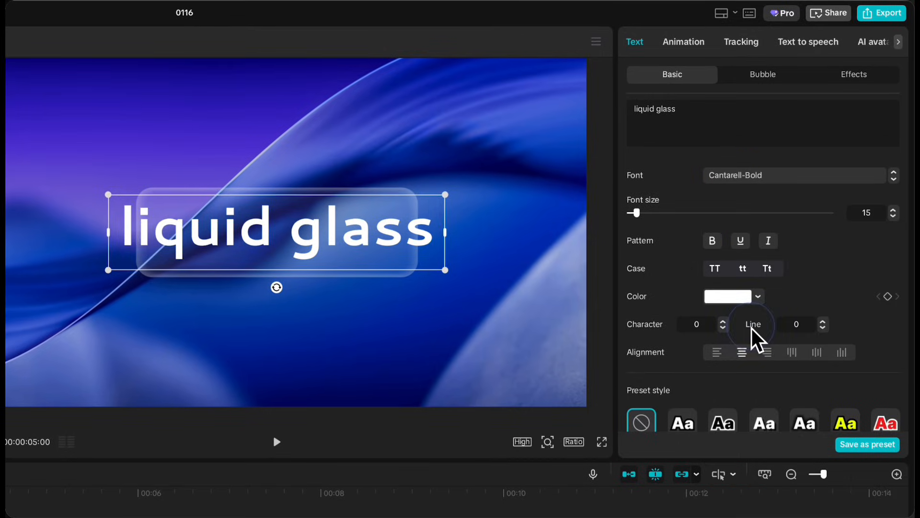
pyautogui.click(723, 328)
pyautogui.moveTo(430, 193); pyautogui.dragTo(391, 203)
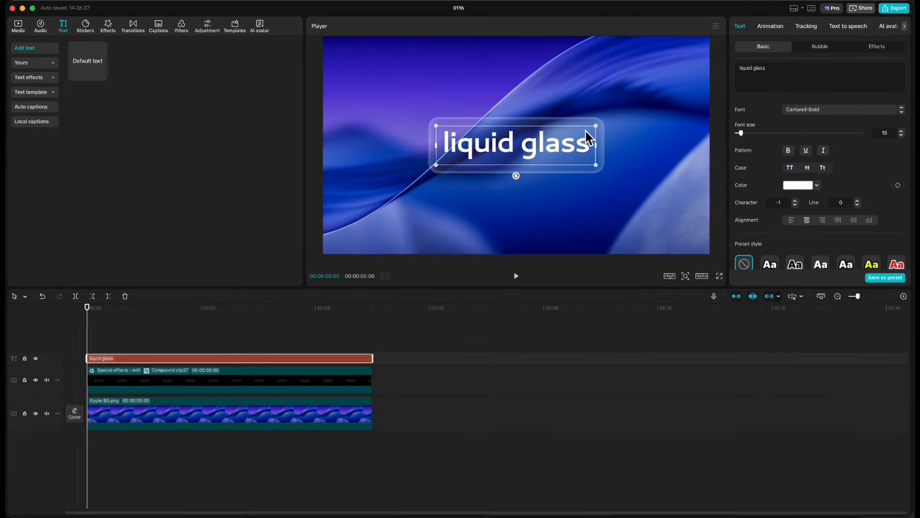
# Change the "liquid glass" text colour to medium gray, about 8E8E8E
pyautogui.click(791, 195)
pyautogui.moveTo(754, 210)
pyautogui.mouseDown()
pyautogui.moveTo(754, 229)
pyautogui.moveTo(763, 224)
pyautogui.mouseUp()
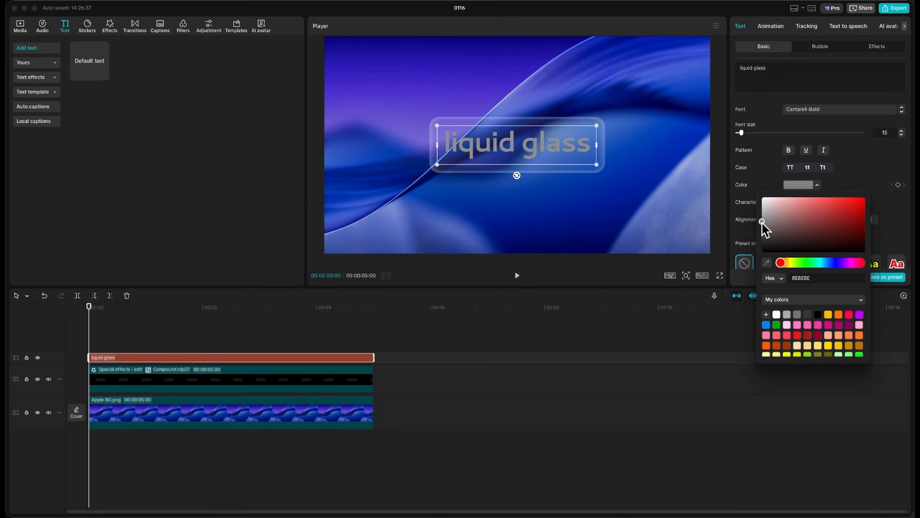
pyautogui.click(837, 184)
# Duplicate the gray text layer onto a track above it and colour the copy white (FFFFFF)
pyautogui.moveTo(131, 358); pyautogui.dragTo(128, 352)
pyautogui.click(795, 187)
pyautogui.moveTo(769, 223); pyautogui.dragTo(761, 198)
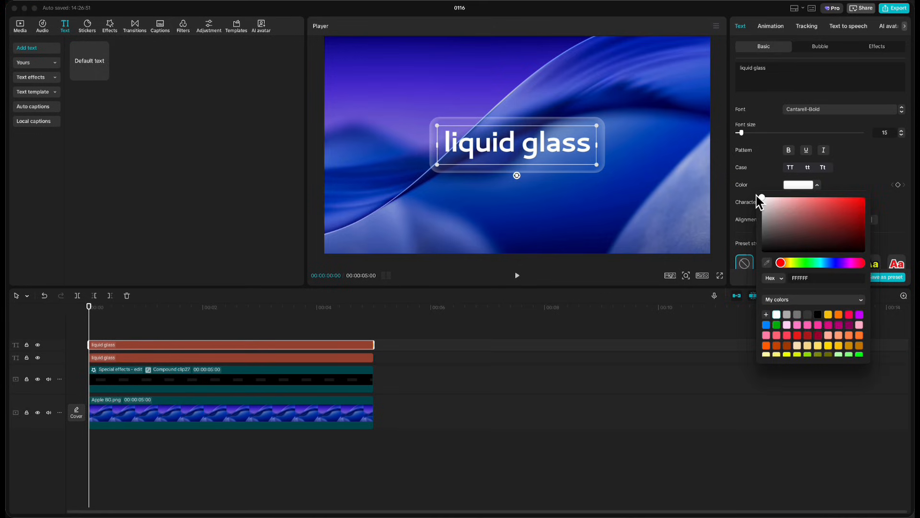
pyautogui.click(848, 188)
# Enable a black shadow on the white text and lower the shadow's opacity
pyautogui.scroll(-5, 848, 188)
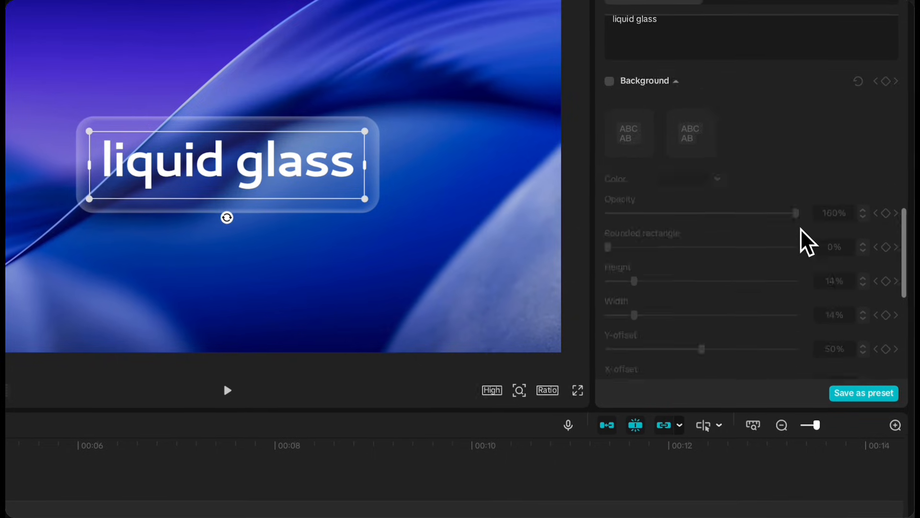
pyautogui.scroll(-6, 796, 228)
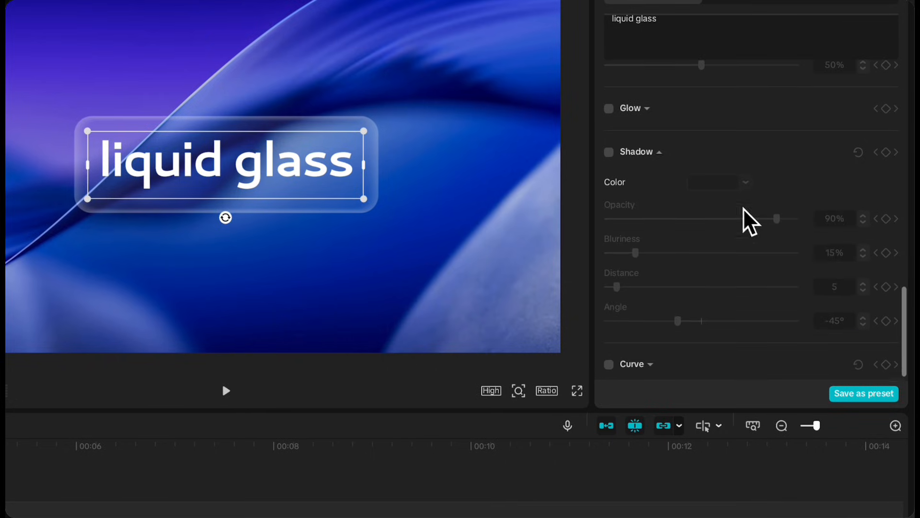
pyautogui.click(608, 153)
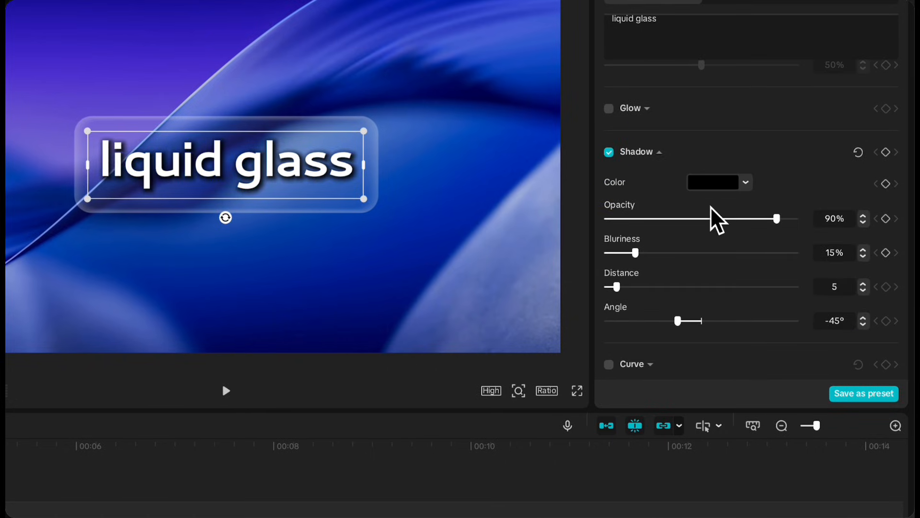
pyautogui.moveTo(777, 219); pyautogui.dragTo(673, 219)
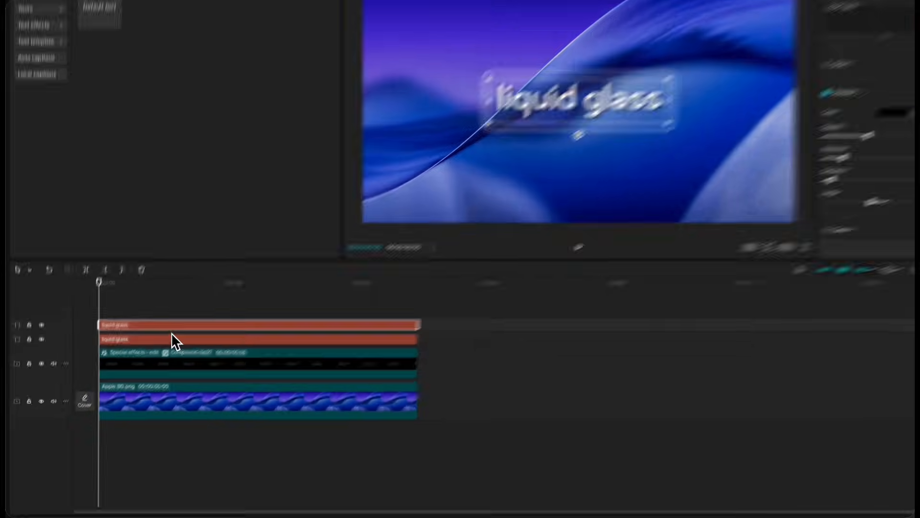
# Convert the white and the gray "liquid glass" text layers into two separate compound clips
pyautogui.rightClick(293, 191)
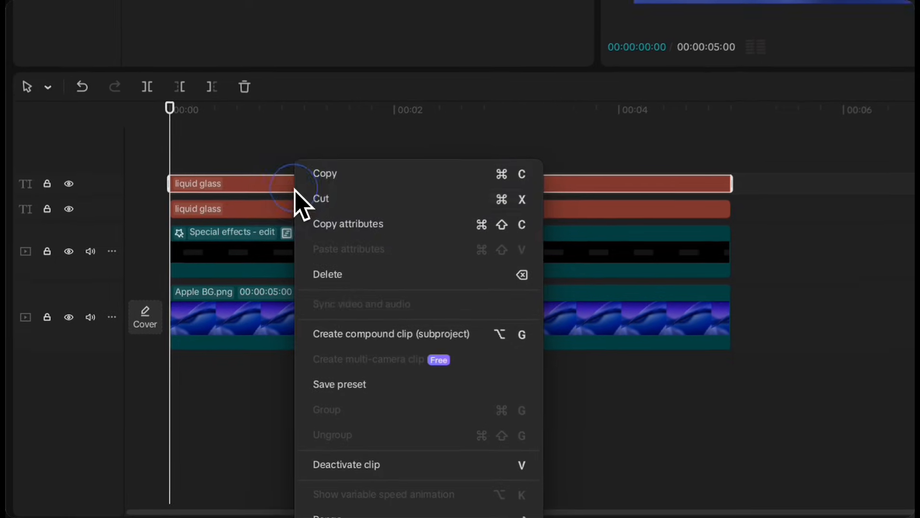
pyautogui.click(331, 336)
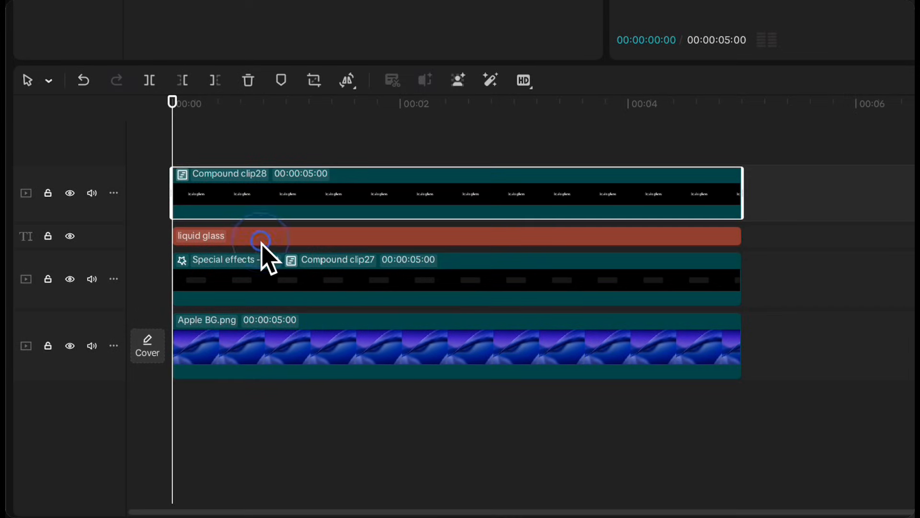
pyautogui.click(261, 242)
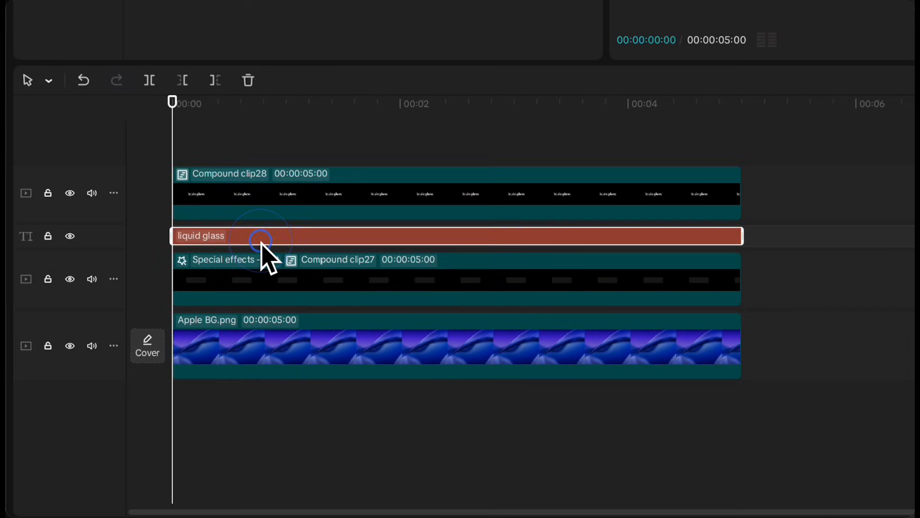
pyautogui.rightClick(262, 244)
pyautogui.click(287, 328)
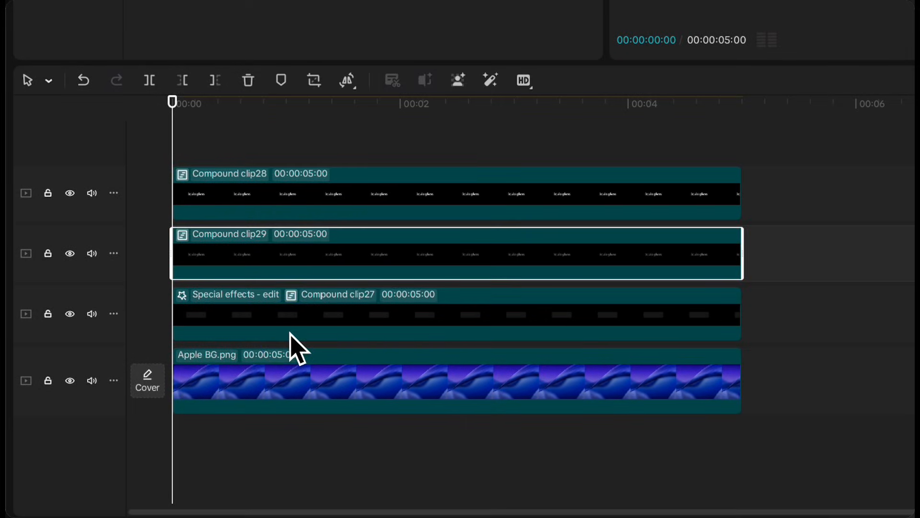
# Add a Split mask to the white text's compound clip, raise it to Y 16 and feather its edge
pyautogui.click(278, 199)
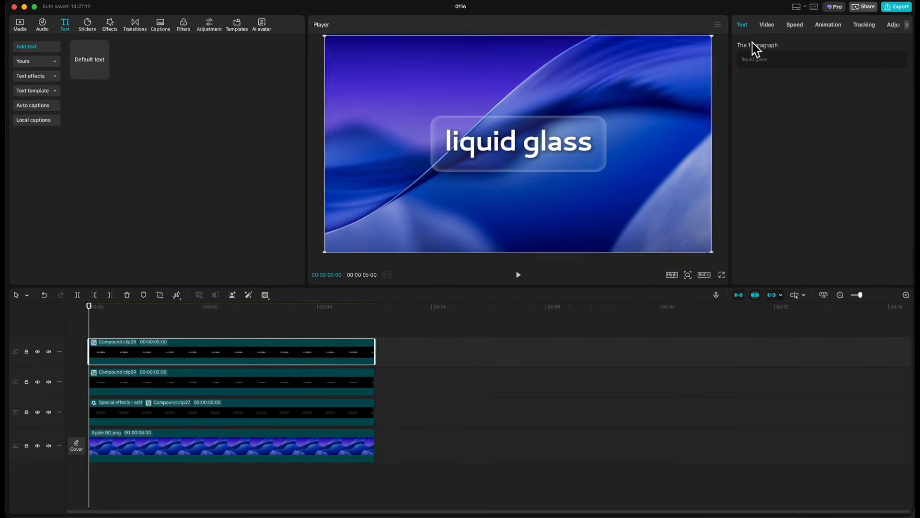
pyautogui.click(767, 28)
pyautogui.click(838, 47)
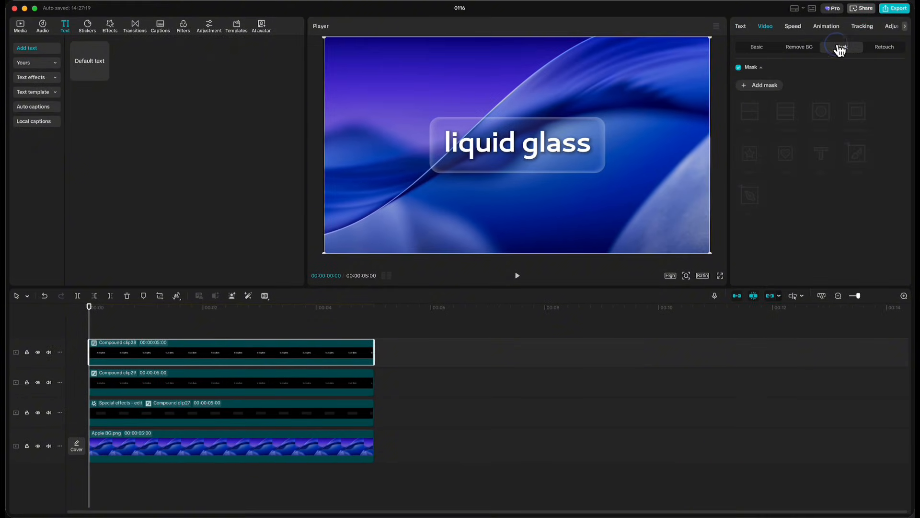
pyautogui.click(765, 86)
pyautogui.click(750, 112)
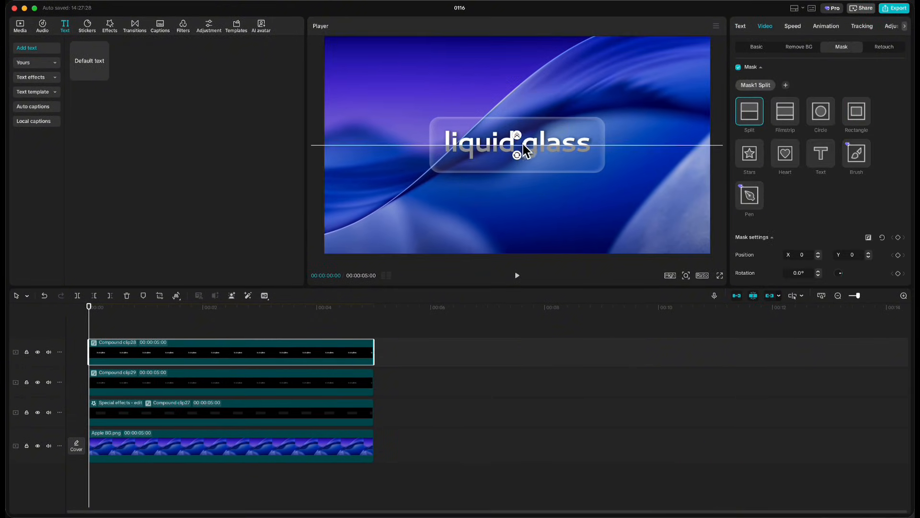
pyautogui.moveTo(522, 144); pyautogui.dragTo(521, 142)
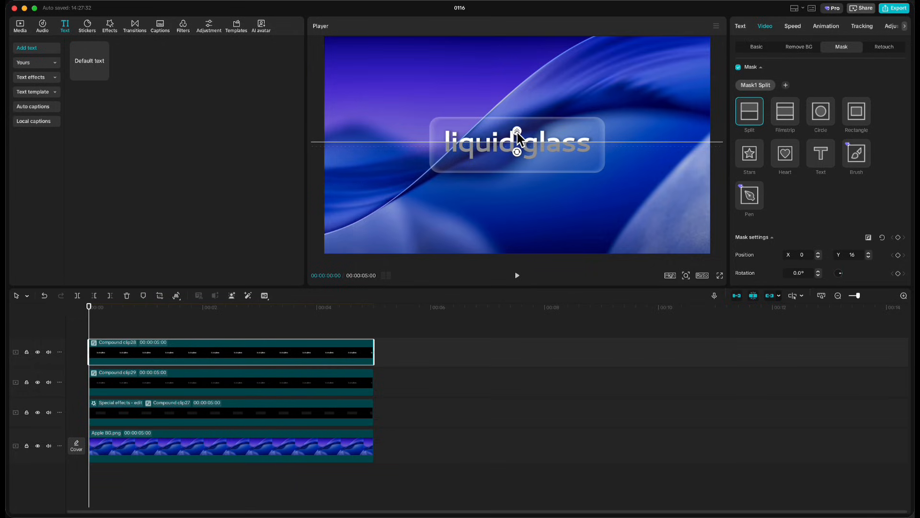
pyautogui.moveTo(517, 128); pyautogui.dragTo(516, 127)
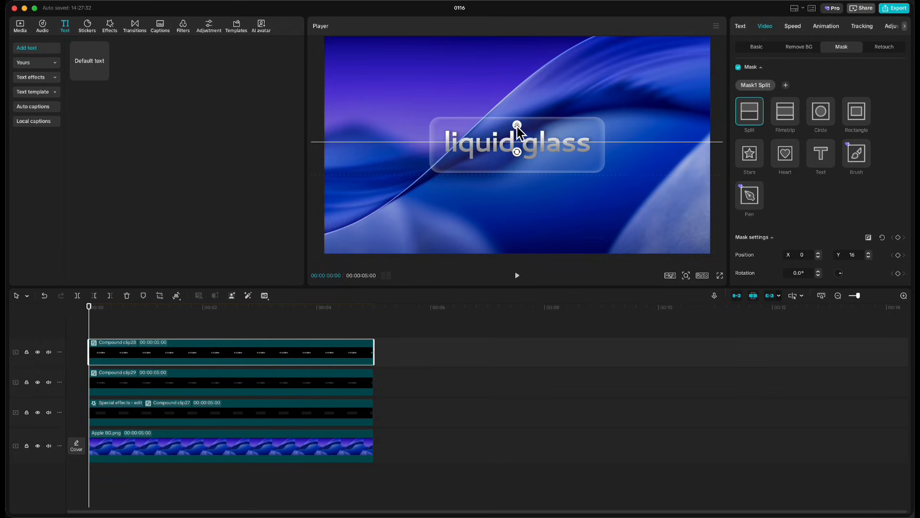
# Combine the two text clips and the frosted box clip into one compound clip above Apple BG.png
pyautogui.click(121, 330)
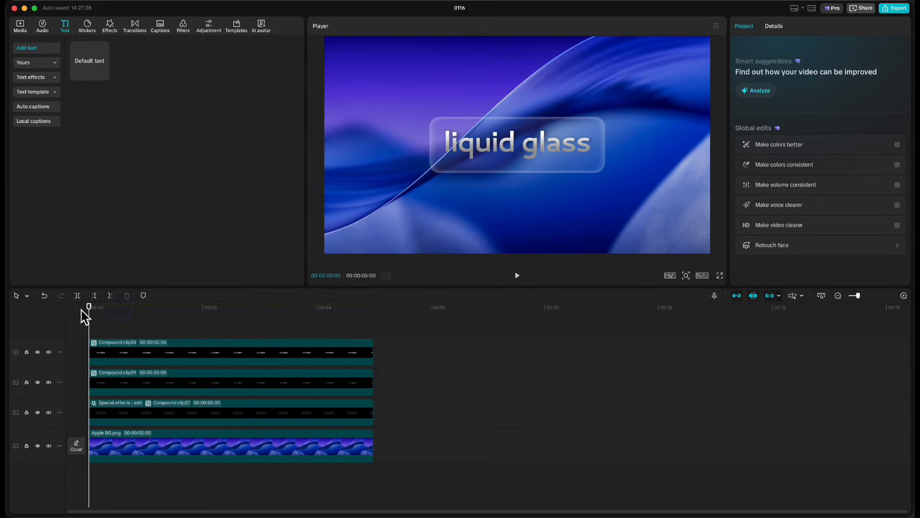
pyautogui.moveTo(123, 329); pyautogui.dragTo(207, 416)
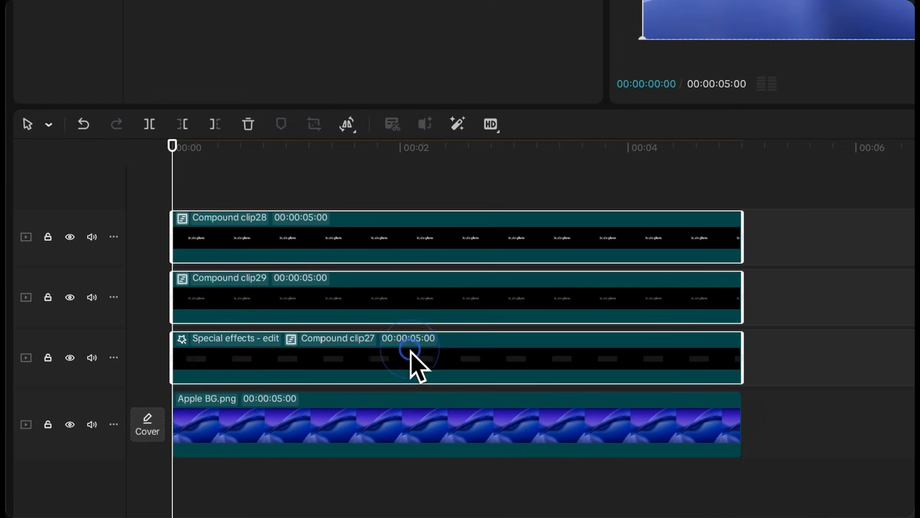
pyautogui.rightClick(410, 352)
pyautogui.click(458, 172)
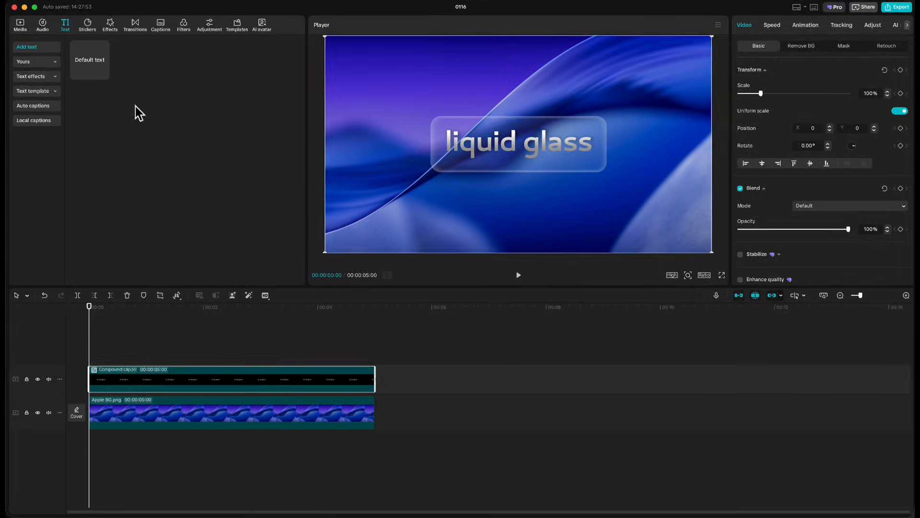
# Apply the favorite Player 3 effect to the combined glass clip and adjust its Texture amount
pyautogui.click(110, 25)
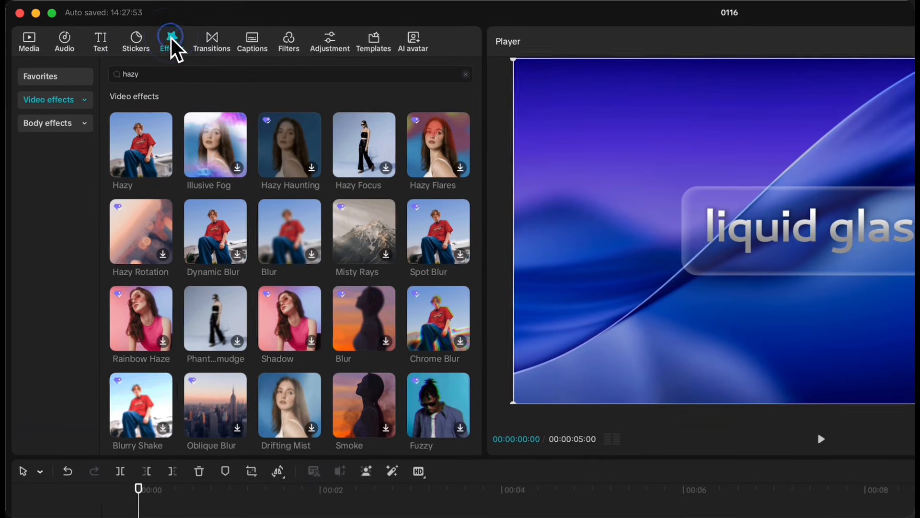
pyautogui.click(44, 47)
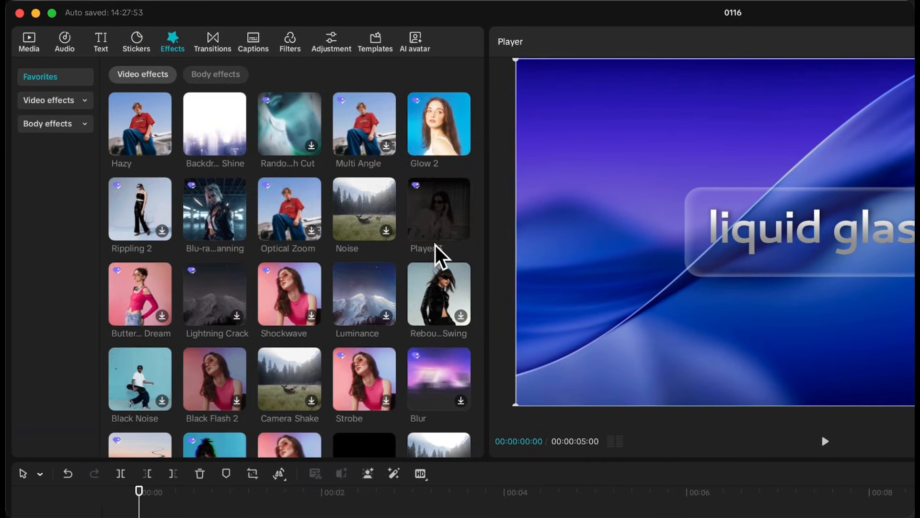
pyautogui.moveTo(436, 212); pyautogui.dragTo(213, 517)
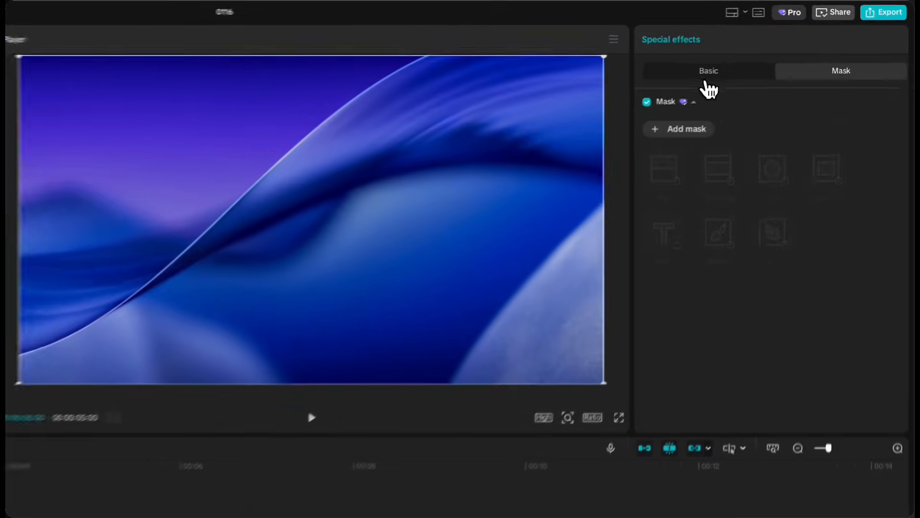
pyautogui.click(812, 45)
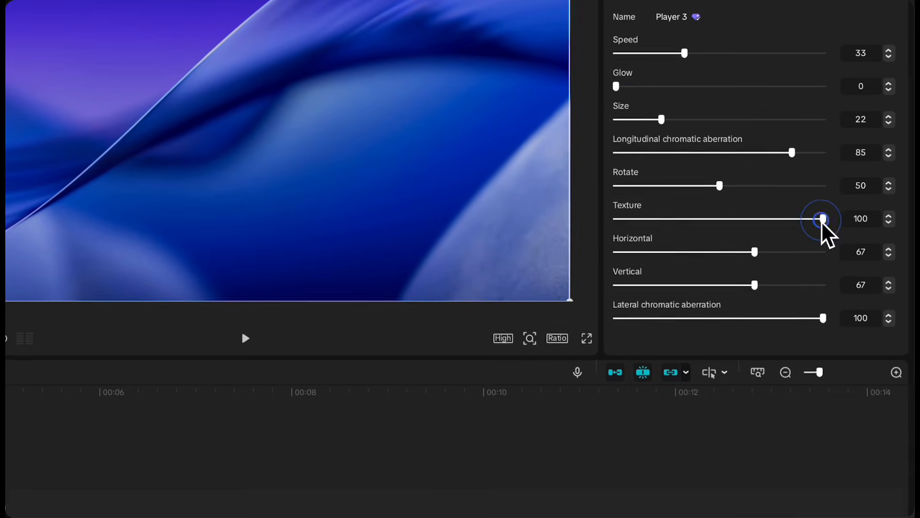
pyautogui.moveTo(823, 344); pyautogui.dragTo(578, 379)
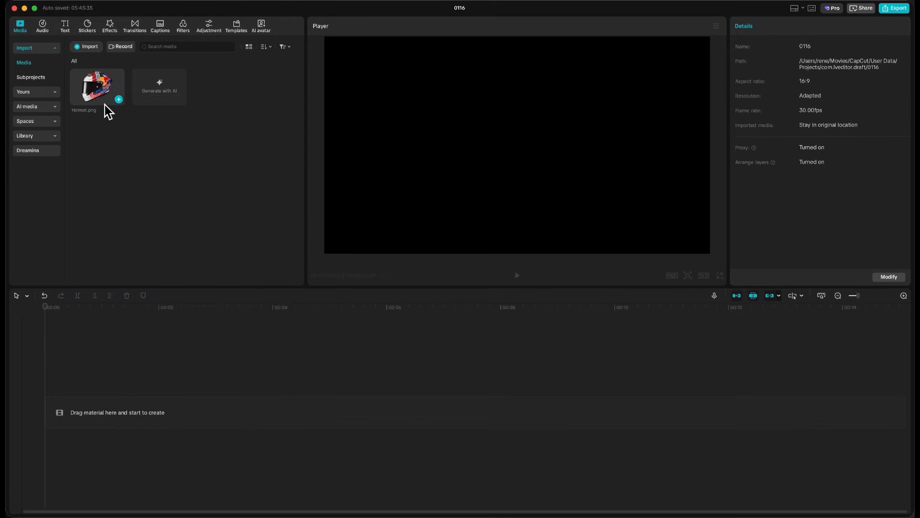
# Set up an AI image-to-video generation using Helmet.png from the PICS folder as its source image
pyautogui.click(101, 97)
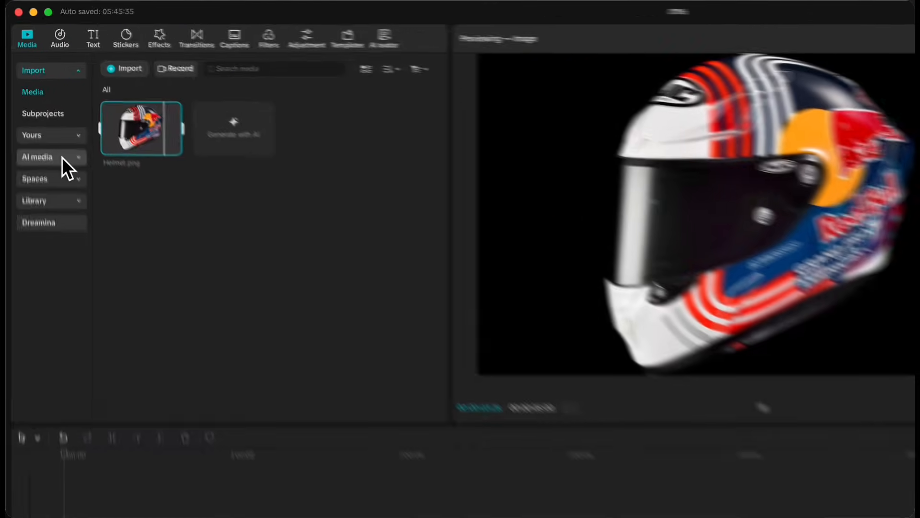
pyautogui.click(39, 106)
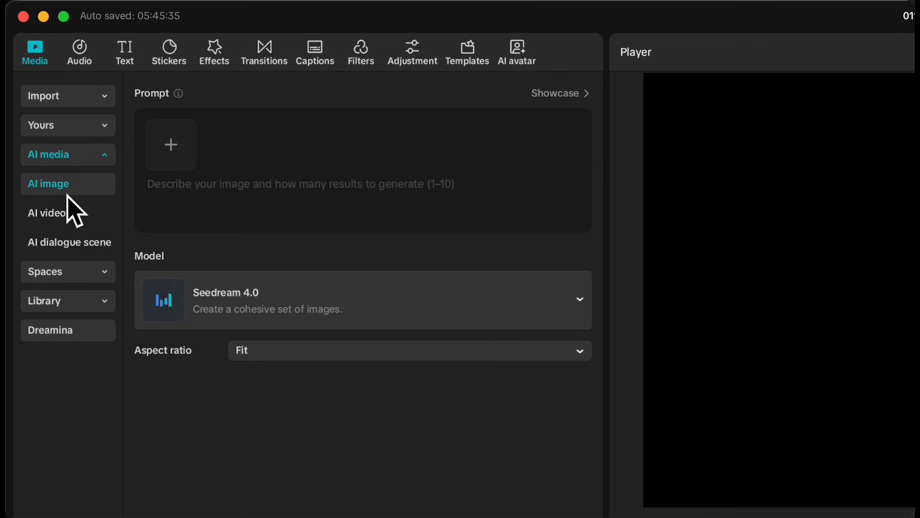
pyautogui.click(58, 216)
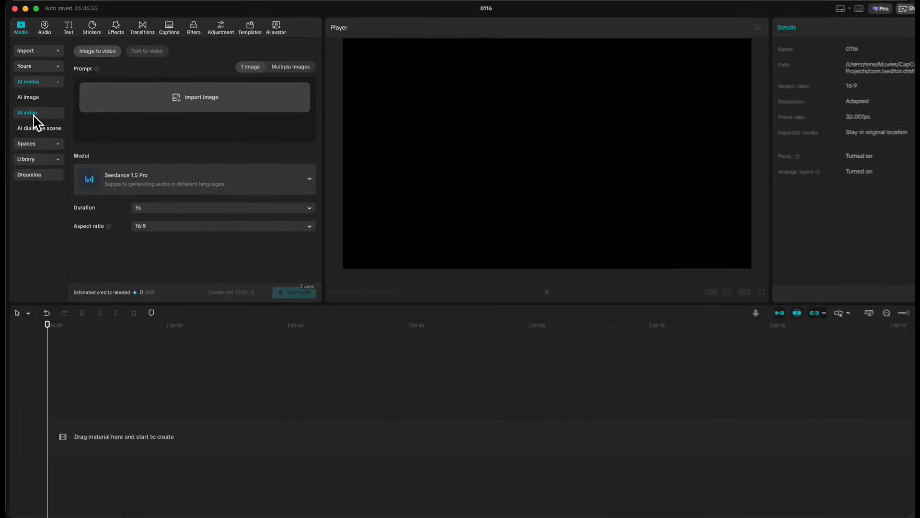
pyautogui.click(367, 196)
pyautogui.click(468, 472)
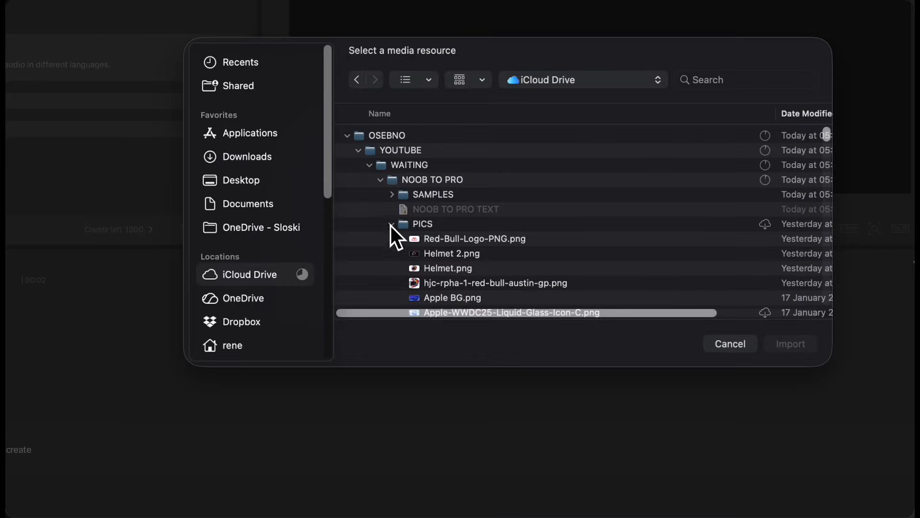
pyautogui.click(437, 268)
pyautogui.click(791, 343)
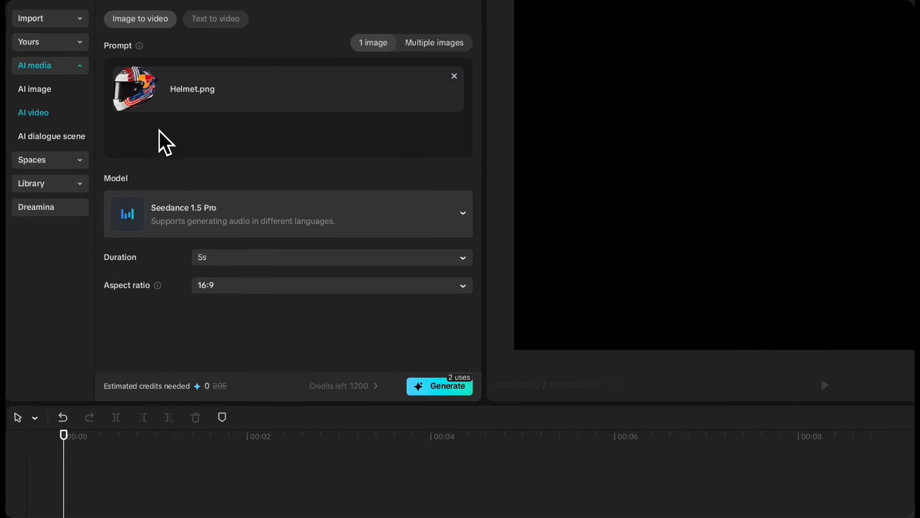
# Paste the prompt for a premium motorbike helmet on a deep black, high-gloss studio surface with fog, rotating slowly about 75 degrees around the Y-axis
pyautogui.click(155, 130)
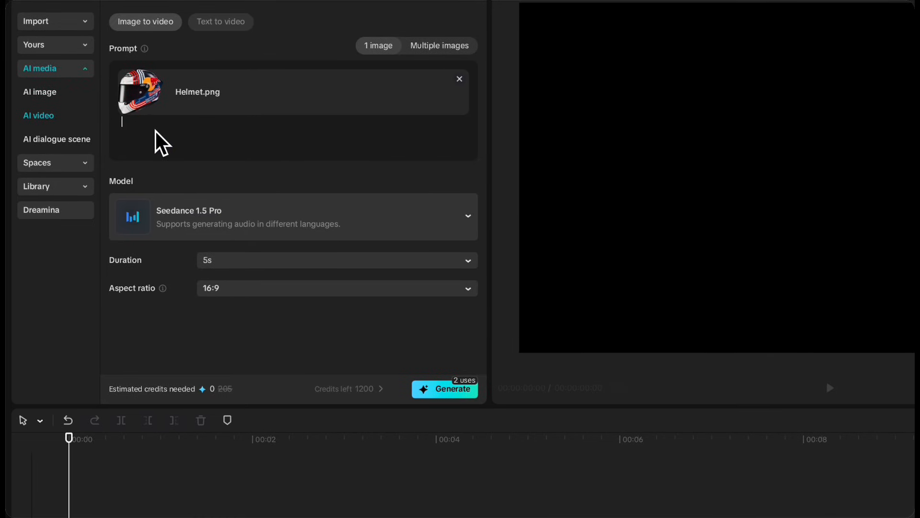
pyautogui.hotkey('ctrl', 'v')
pyautogui.scroll(3, 182, 154)
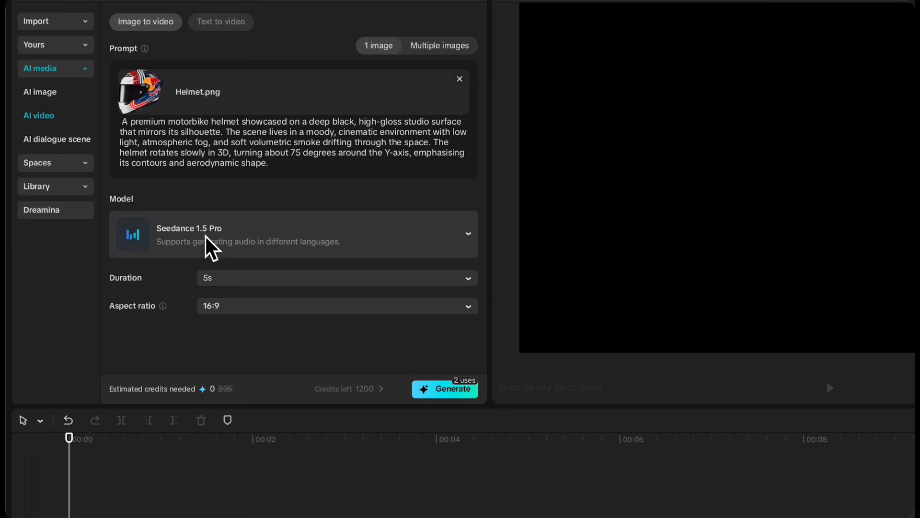
# Generate a 5s, 16:9 AI video of the helmet with the Seedance 1.5 Pro model and play the resulting clip
pyautogui.click(235, 280)
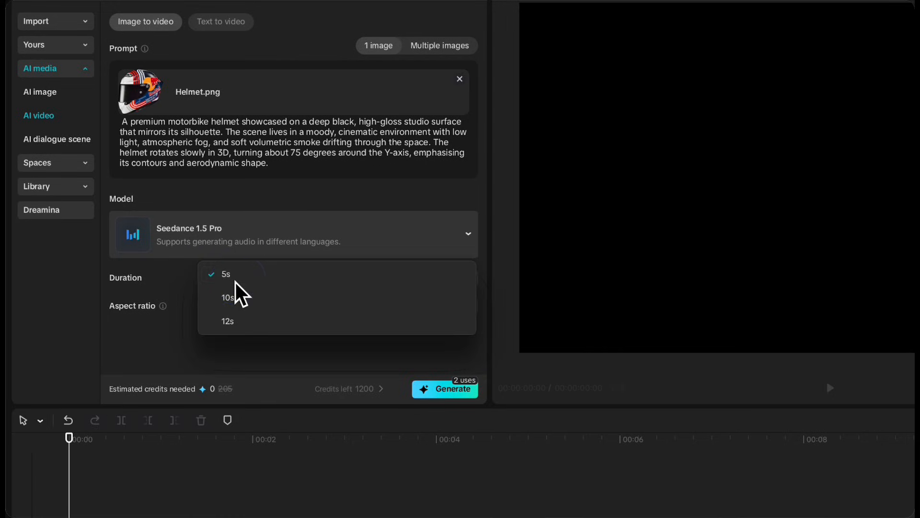
pyautogui.click(233, 278)
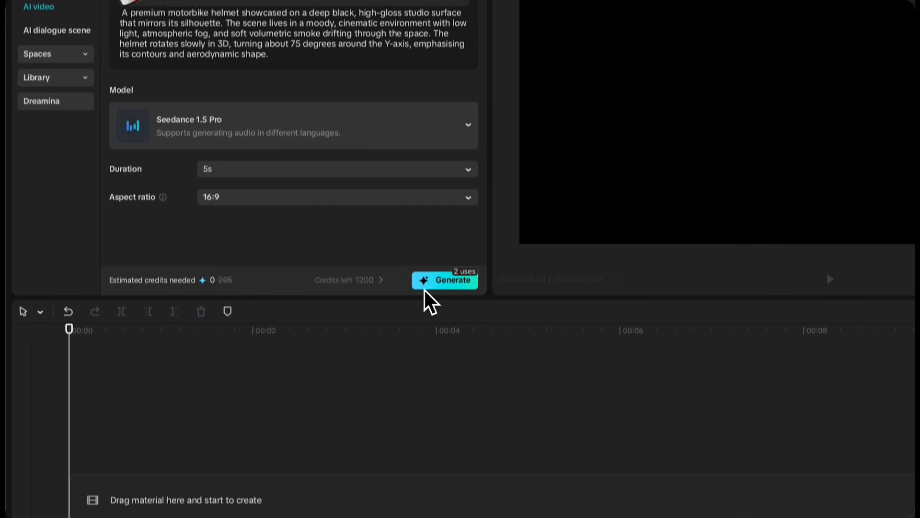
pyautogui.click(439, 257)
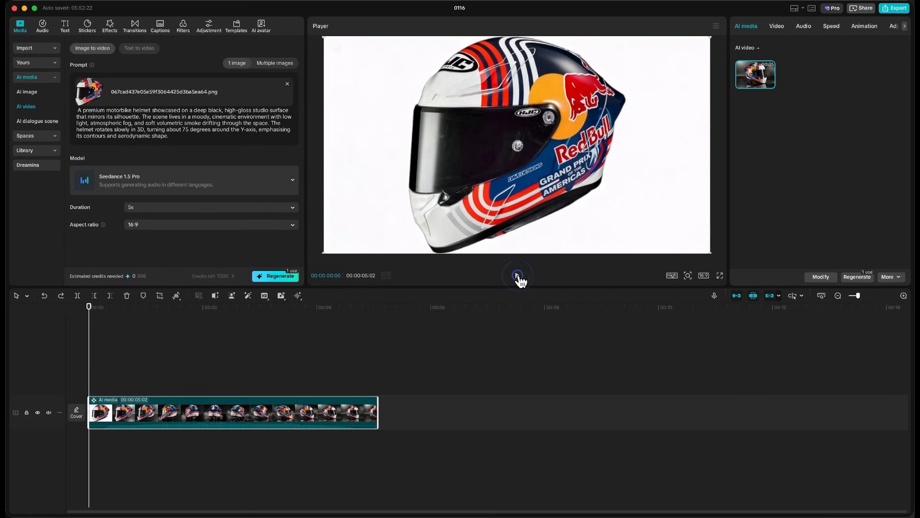
pyautogui.click(518, 276)
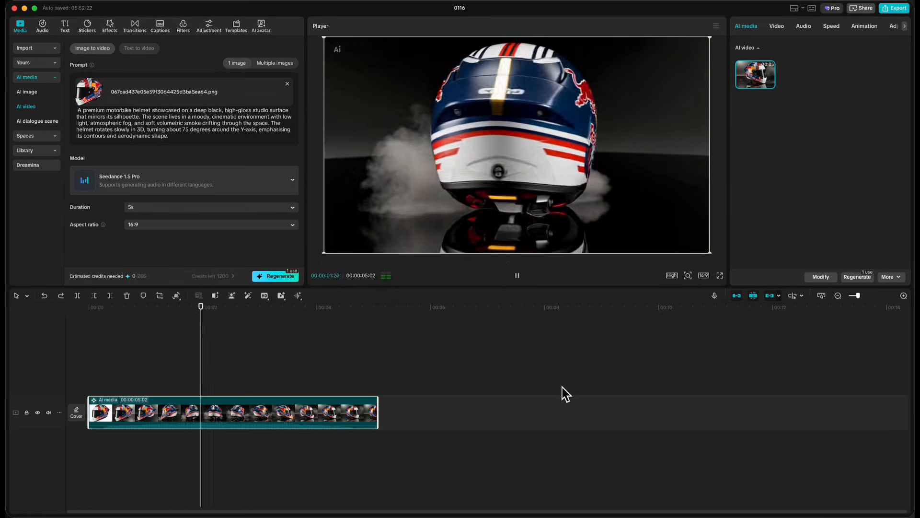